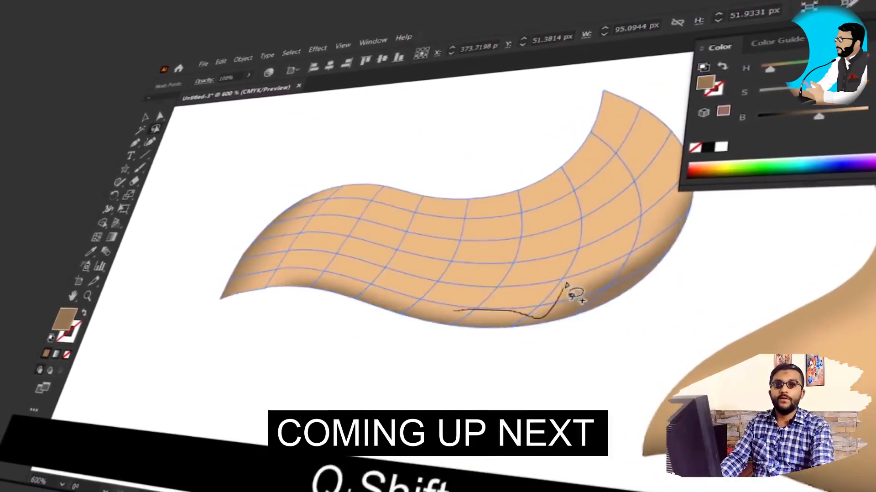
{"action": "left_click_drag", "start_coordinate": [572, 291], "coordinate": [447, 328]}
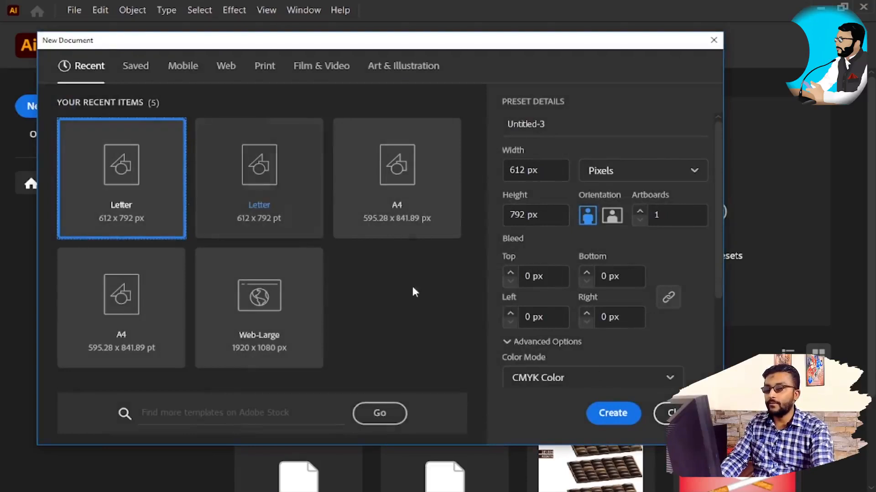
Step: Create a new portrait document from the A4 595.28 x 841.89 px preset, with Pixels as the unit
{"action": "left_click", "coordinate": [425, 204]}
{"action": "left_click", "coordinate": [638, 177]}
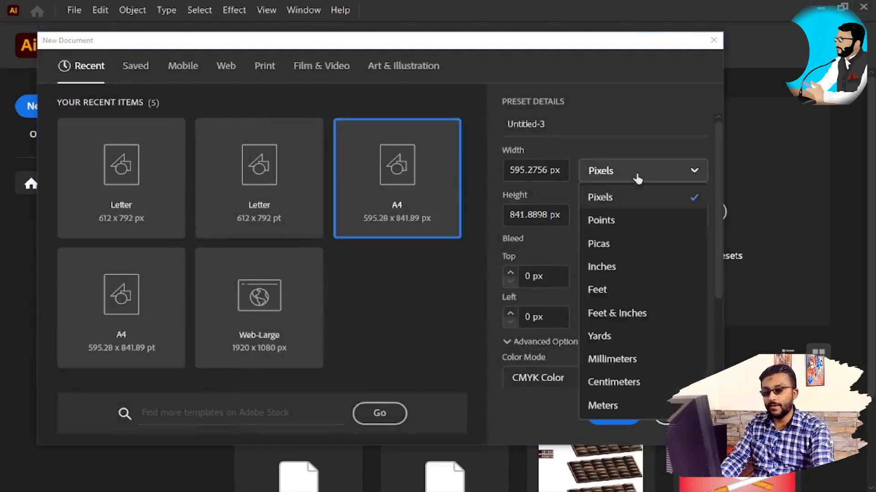
{"action": "left_click", "coordinate": [641, 202]}
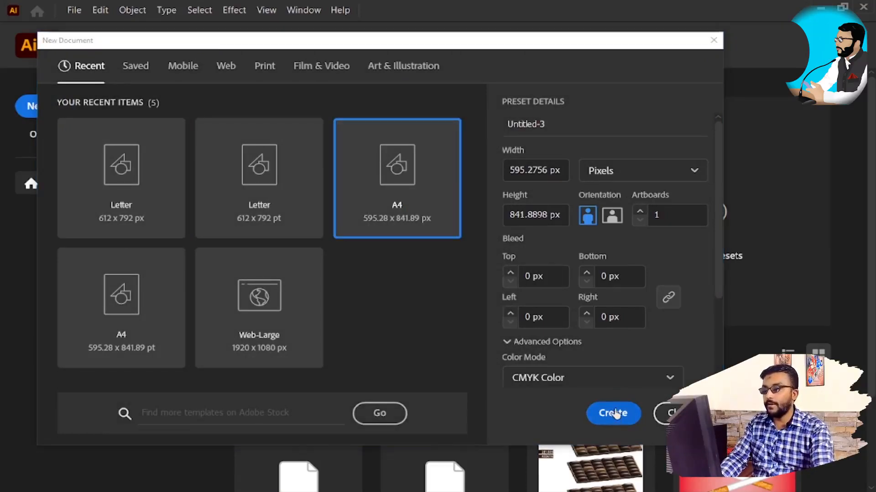
{"action": "left_click", "coordinate": [613, 412]}
Step: Place the ice cream cone outline image from the Lightshot folder in Documents onto the artboard, using File Explorer
{"action": "key", "text": "z"}
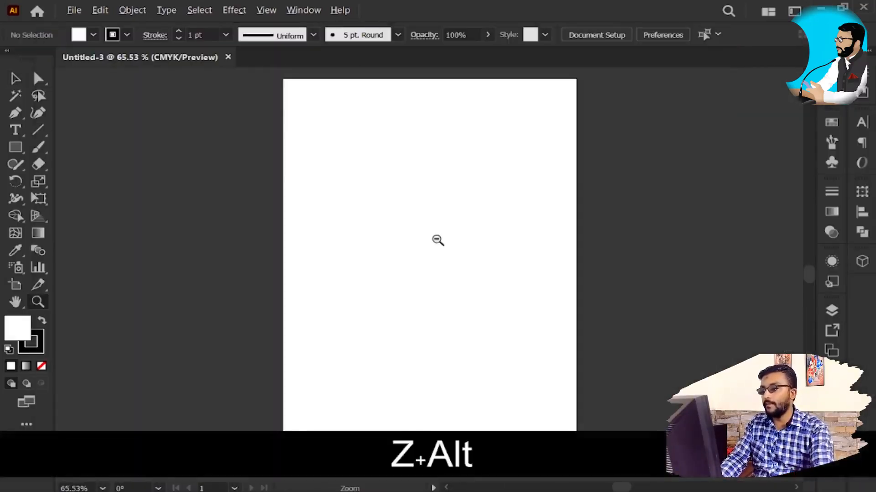
{"action": "left_click", "coordinate": [436, 240]}
{"action": "key", "text": "space"}
{"action": "left_click_drag", "start_coordinate": [449, 242], "coordinate": [457, 326]}
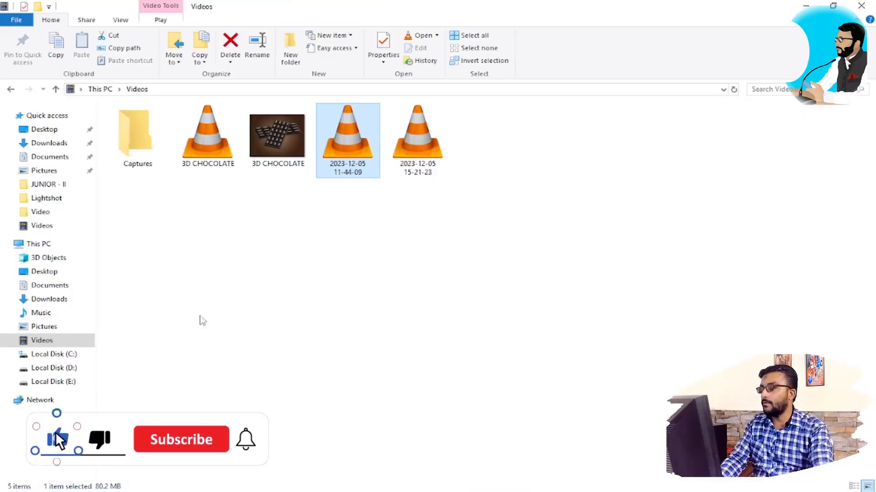
{"action": "left_click", "coordinate": [60, 298]}
{"action": "left_click", "coordinate": [57, 285]}
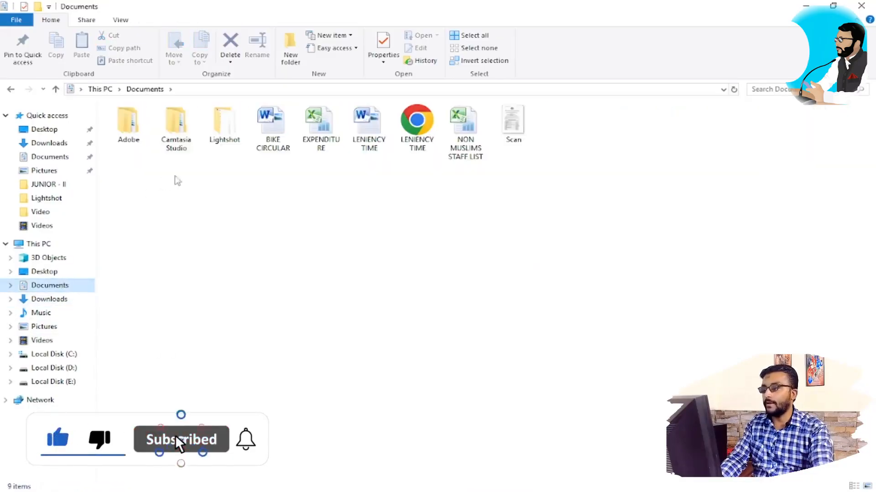
{"action": "double_click", "coordinate": [224, 124]}
{"action": "left_click_drag", "start_coordinate": [417, 137], "coordinate": [440, 277]}
{"action": "key", "text": "alt+Tab"}
{"action": "left_click", "coordinate": [449, 277], "text": "alt"}
{"action": "key", "text": "alt+v"}
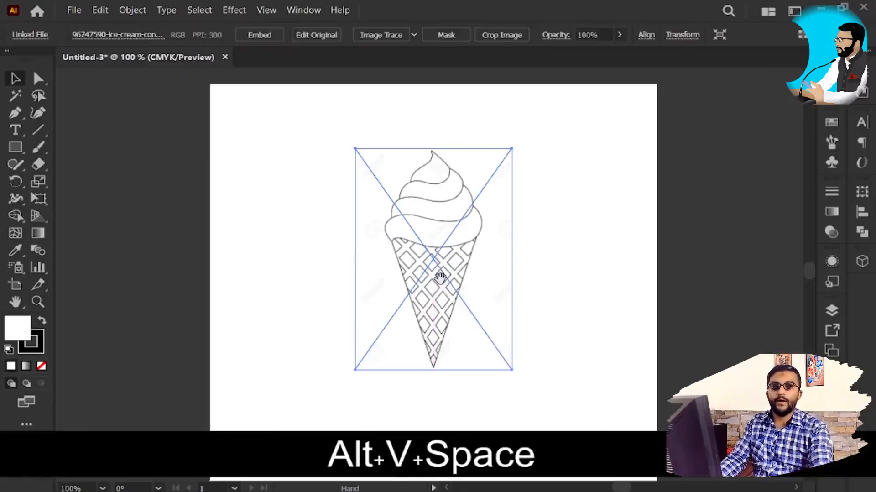
{"action": "left_click_drag", "start_coordinate": [450, 310], "coordinate": [377, 294]}
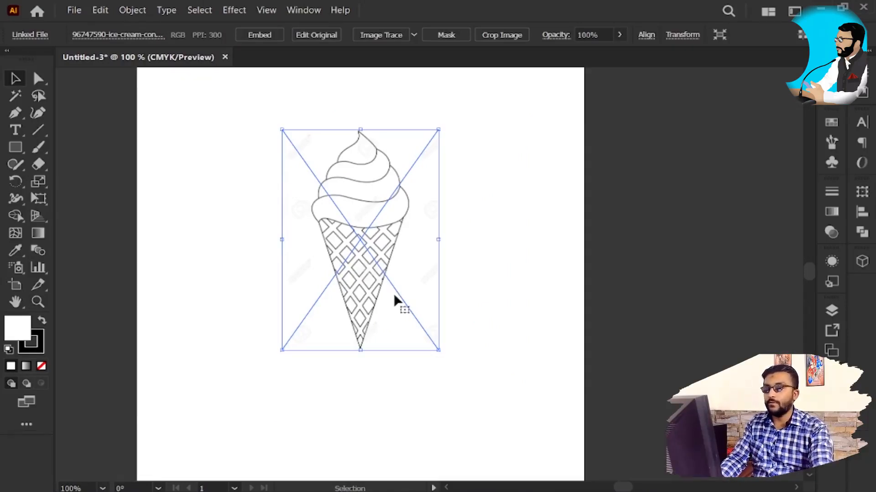
{"action": "left_click", "coordinate": [469, 215]}
{"action": "left_click", "coordinate": [327, 215]}
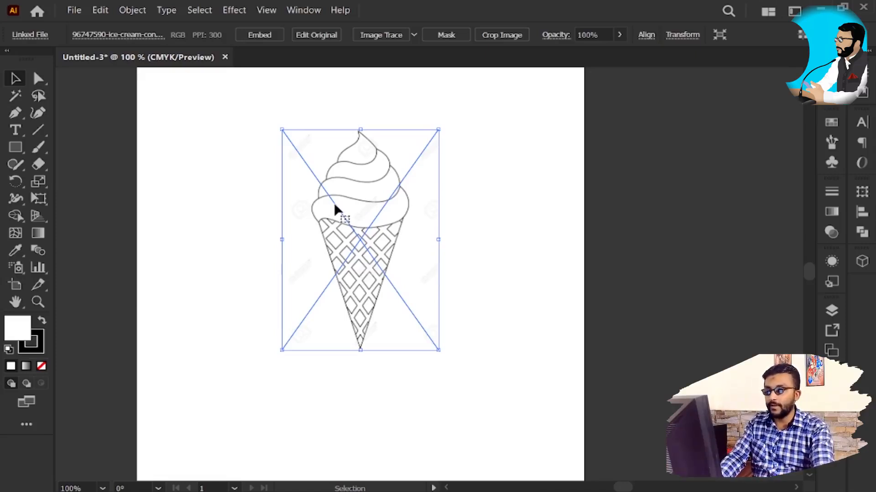
{"action": "left_click", "coordinate": [520, 245]}
{"action": "left_click", "coordinate": [370, 237]}
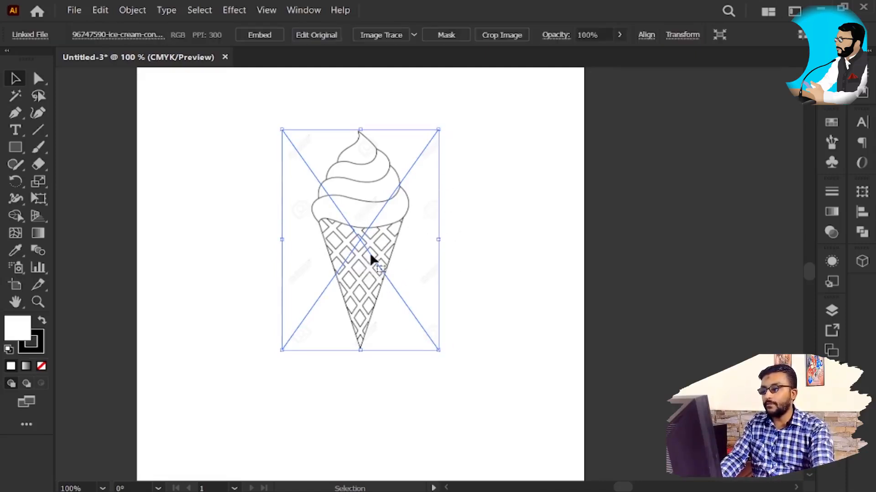
{"action": "key", "text": "f"}
{"action": "key", "text": "f"}
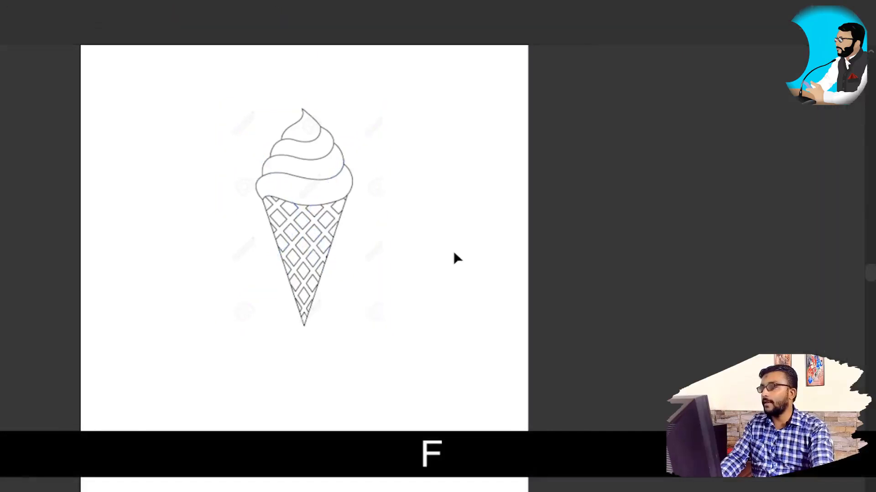
{"action": "key", "text": "f"}
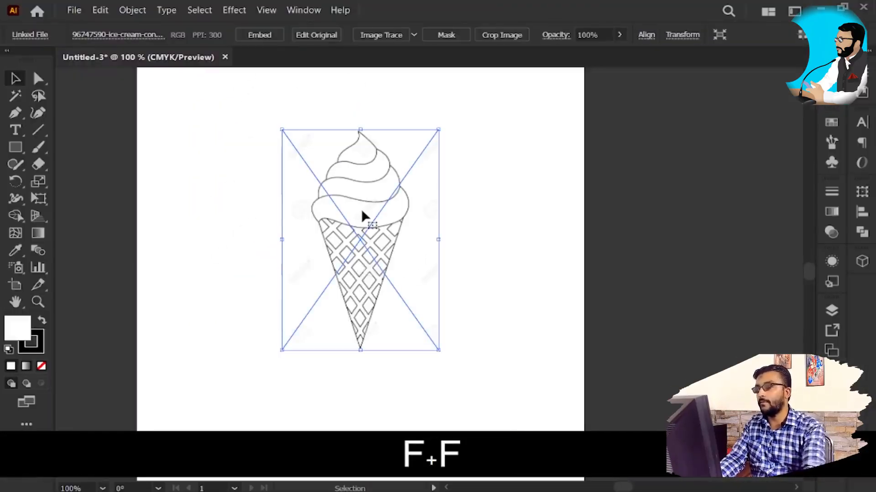
Step: Embed the linked ice cream image in the document, magnifying the screen to show the operation
{"action": "key", "text": "super+equal"}
{"action": "key", "text": "super+equal"}
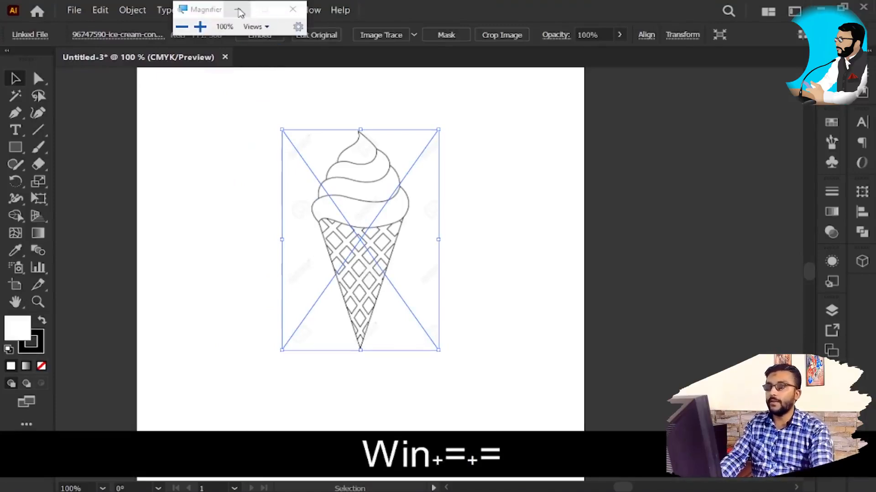
{"action": "left_click", "coordinate": [237, 9]}
{"action": "key", "text": "super+equal"}
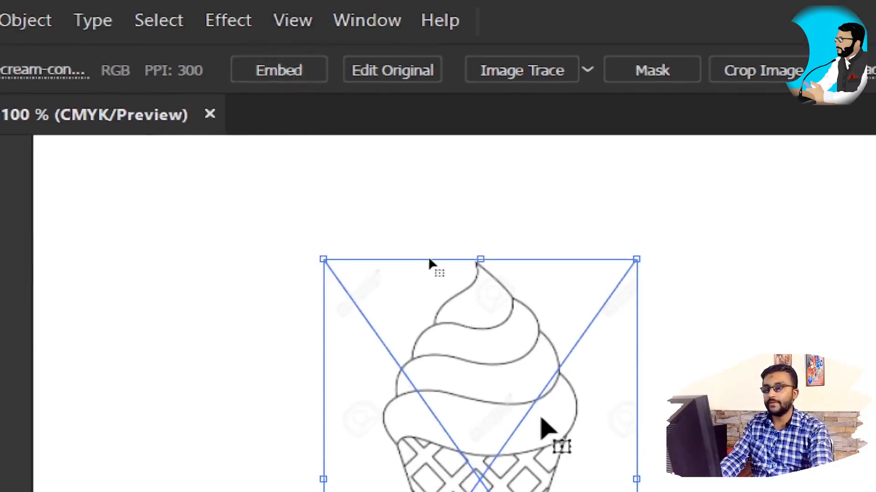
{"action": "key", "text": "space"}
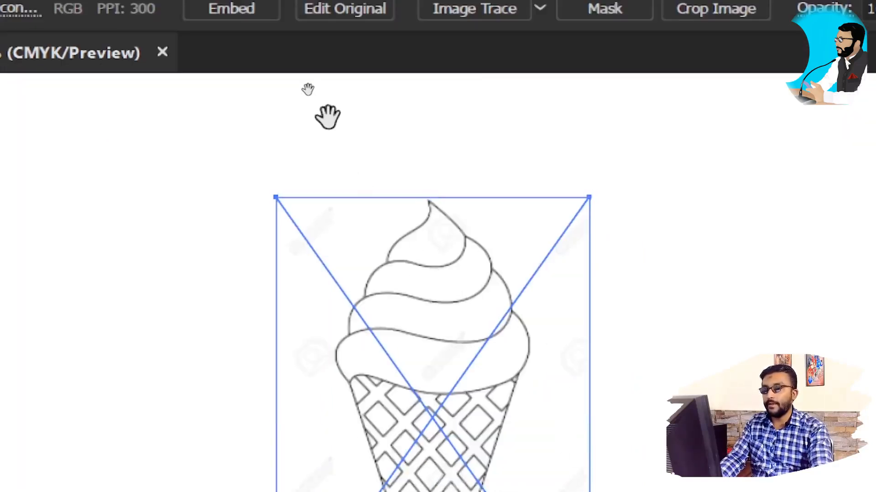
{"action": "left_click_drag", "start_coordinate": [327, 116], "coordinate": [339, 213]}
{"action": "left_click", "coordinate": [233, 9]}
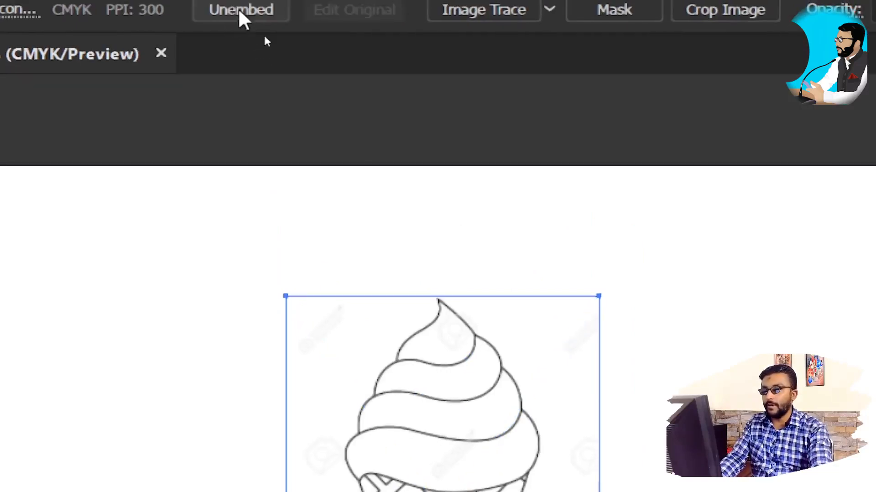
{"action": "scroll", "coordinate": [382, 357], "scroll_direction": "down", "scroll_amount": 1}
{"action": "key", "text": "super"}
{"action": "key", "text": "space"}
{"action": "key", "text": "super"}
{"action": "key", "text": "super+minus"}
{"action": "left_click", "coordinate": [358, 103]}
{"action": "left_click", "coordinate": [372, 198]}
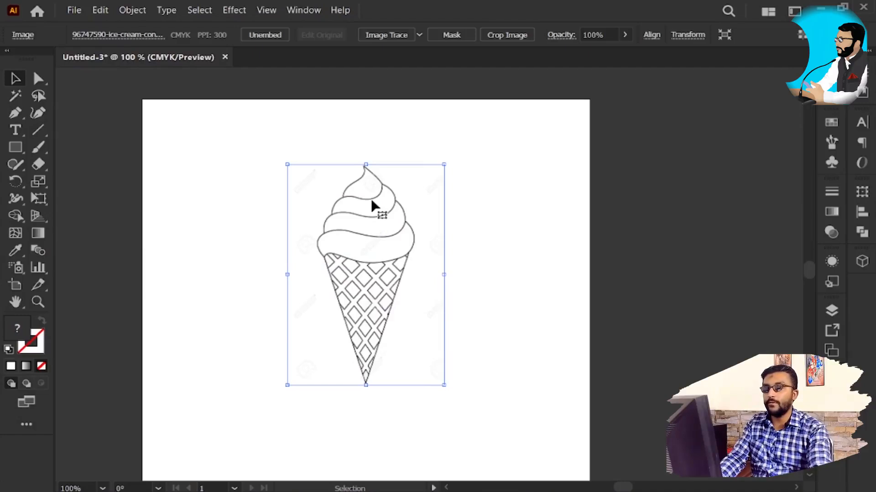
{"action": "left_click", "coordinate": [458, 234]}
{"action": "left_click", "coordinate": [406, 243]}
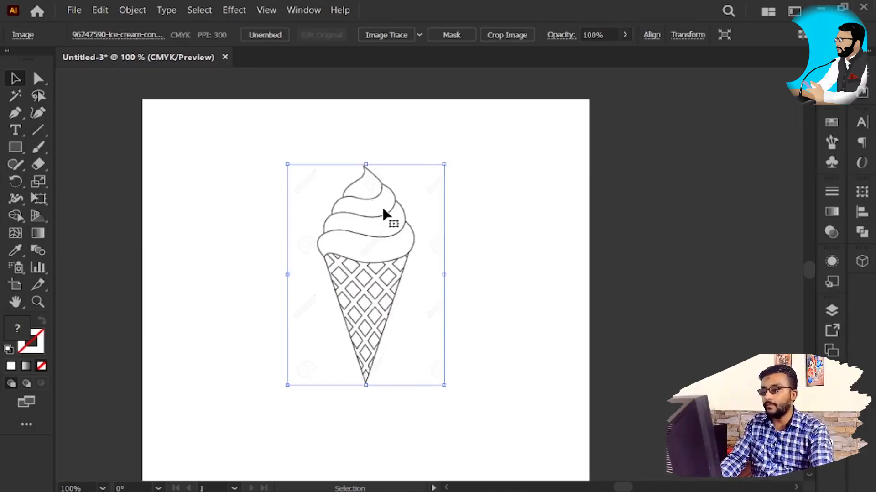
Step: Scale the embedded ice cream image up proportionally far beyond the artboard and examine its outline edges at 400% zoom
{"action": "left_click_drag", "start_coordinate": [444, 165], "coordinate": [602, 123]}
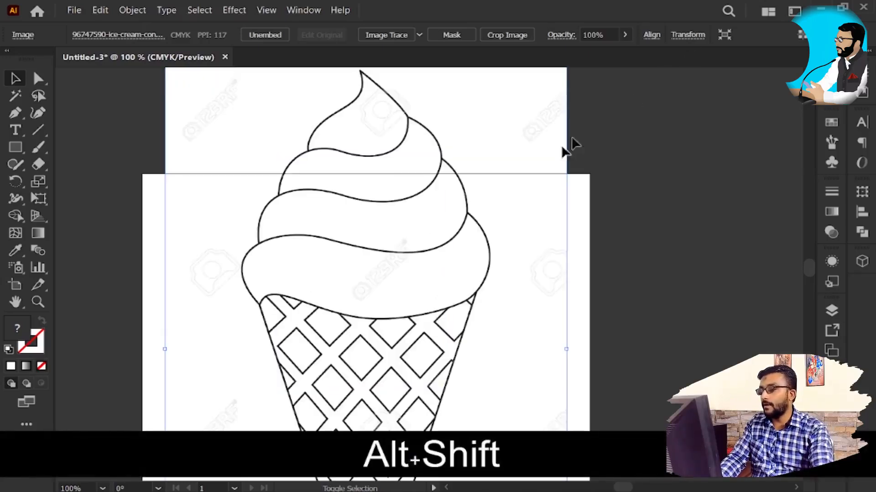
{"action": "left_click_drag", "start_coordinate": [410, 156], "coordinate": [399, 323]}
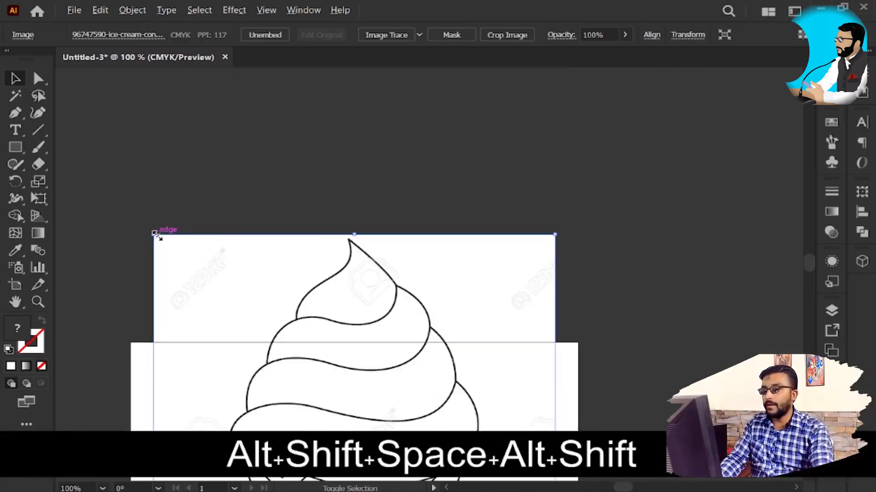
{"action": "left_click_drag", "start_coordinate": [156, 234], "coordinate": [30, 12]}
{"action": "left_click_drag", "start_coordinate": [501, 279], "coordinate": [555, 415]}
{"action": "left_click_drag", "start_coordinate": [313, 224], "coordinate": [645, 283]}
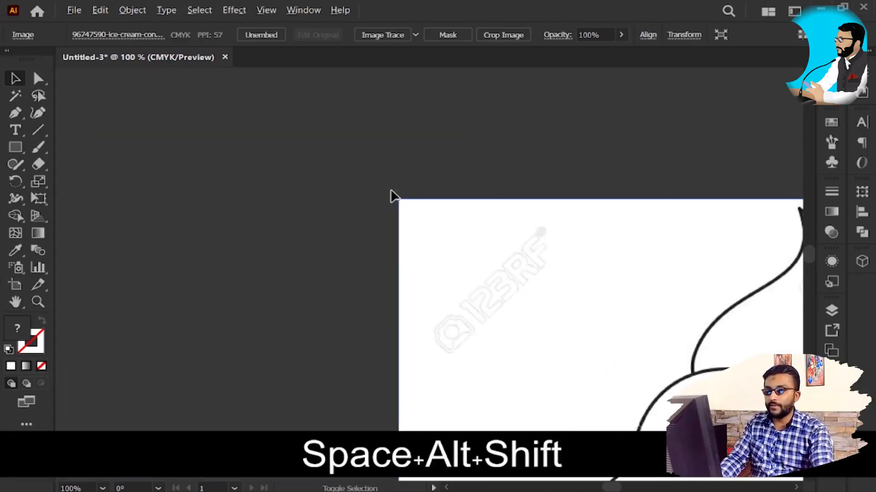
{"action": "left_click_drag", "start_coordinate": [397, 196], "coordinate": [264, 69]}
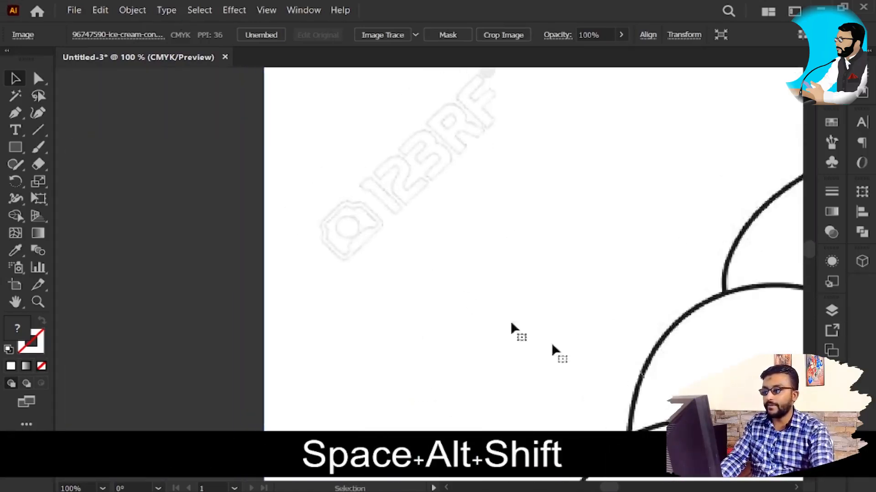
{"action": "left_click_drag", "start_coordinate": [635, 356], "coordinate": [261, 300]}
{"action": "scroll", "coordinate": [501, 181], "scroll_direction": "up", "scroll_amount": 4}
{"action": "left_click_drag", "start_coordinate": [415, 343], "coordinate": [461, 226]}
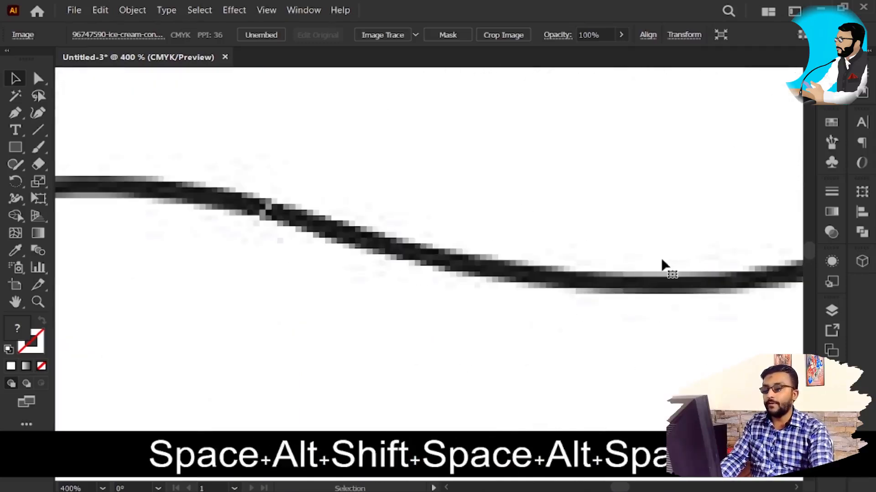
Step: Scale the oversized ice cream image down proportionally from its centre so it fits within the artboard
{"action": "key", "text": "z"}
{"action": "scroll", "coordinate": [518, 272], "scroll_direction": "down", "scroll_amount": 8}
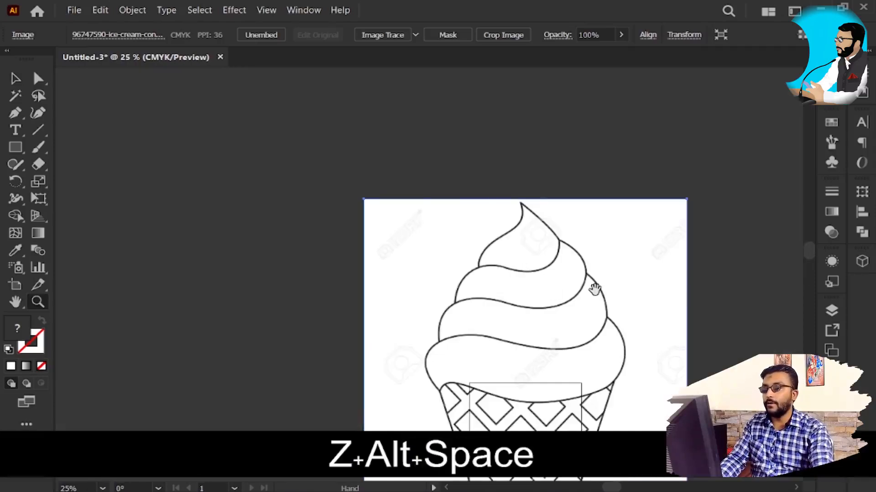
{"action": "left_click_drag", "start_coordinate": [595, 288], "coordinate": [555, 193]}
{"action": "key", "text": "v"}
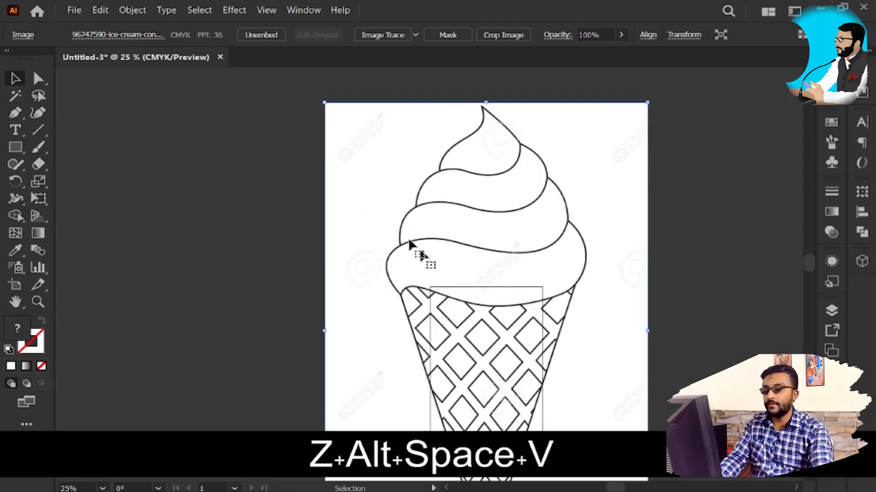
{"action": "left_click_drag", "start_coordinate": [325, 103], "coordinate": [413, 235]}
{"action": "scroll", "coordinate": [529, 345], "scroll_direction": "up", "scroll_amount": 3}
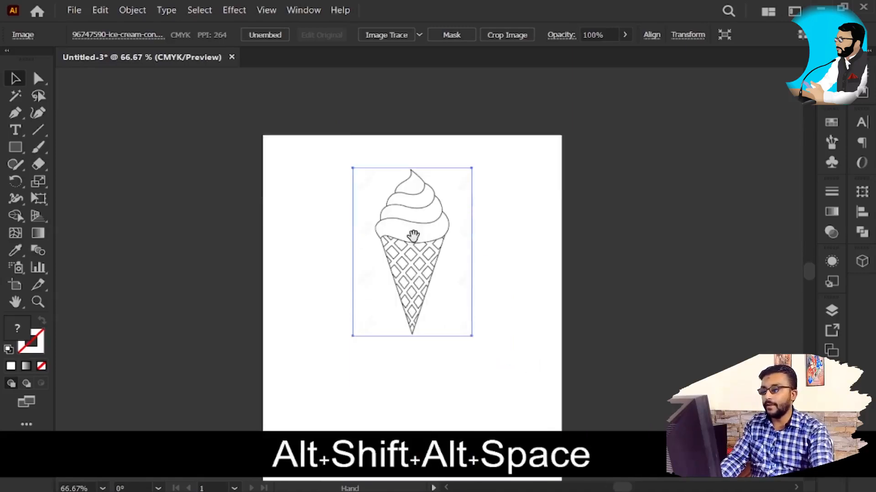
{"action": "scroll", "coordinate": [422, 280], "scroll_direction": "up", "scroll_amount": 3}
{"action": "scroll", "coordinate": [440, 274], "scroll_direction": "down", "scroll_amount": 1}
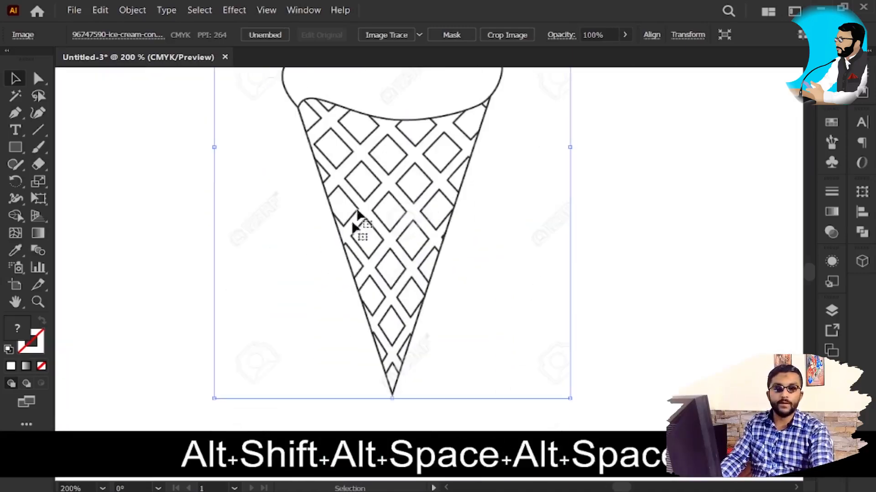
Step: Convert the ice cream image to a vector tracing with Image Trace, after reviewing the available tracing presets
{"action": "left_click_drag", "start_coordinate": [439, 181], "coordinate": [435, 423]}
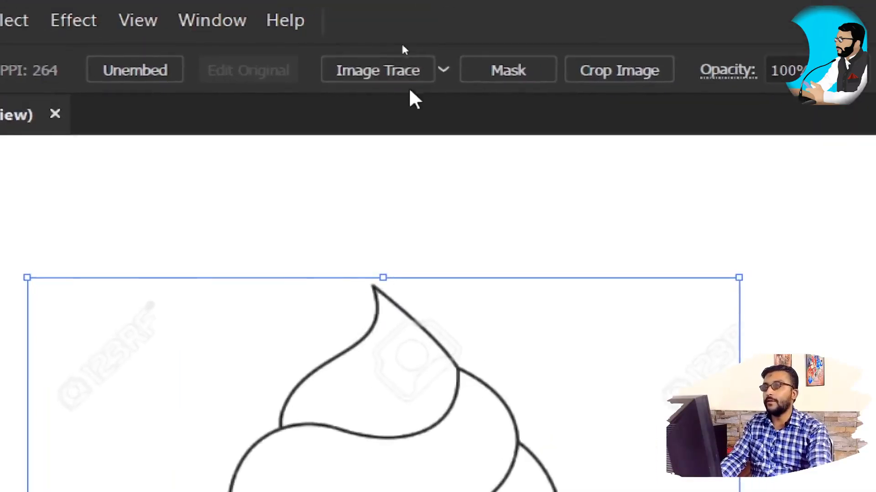
{"action": "left_click", "coordinate": [443, 70]}
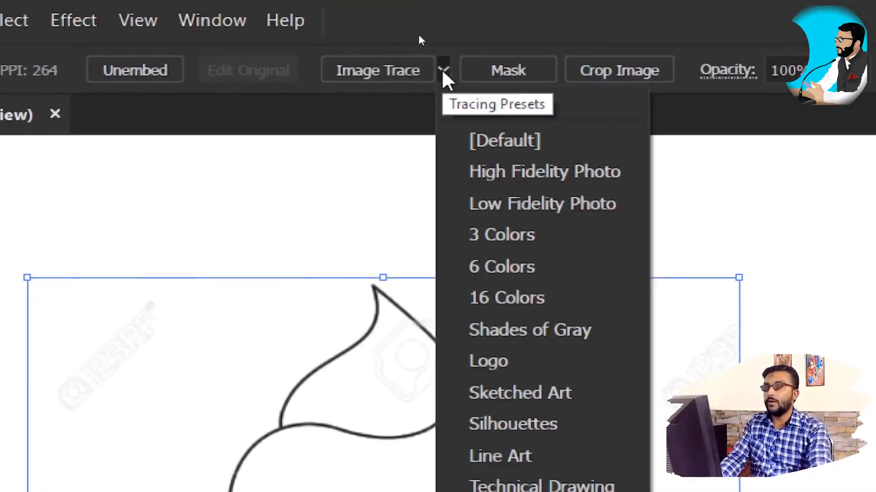
{"action": "left_click", "coordinate": [387, 33]}
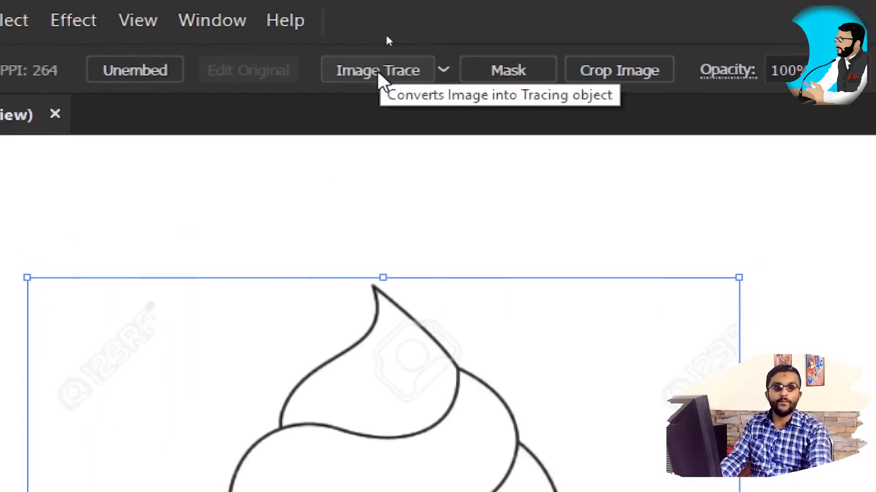
{"action": "left_click", "coordinate": [442, 70]}
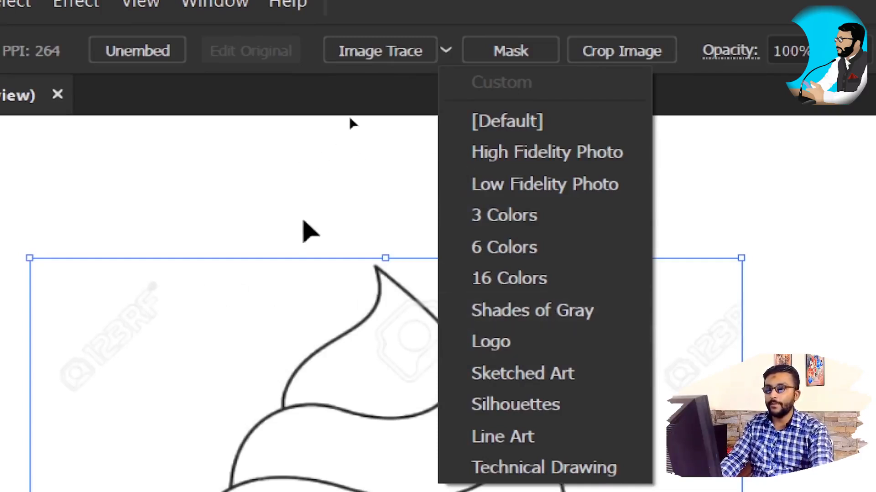
{"action": "left_click", "coordinate": [292, 184]}
{"action": "left_click", "coordinate": [369, 43]}
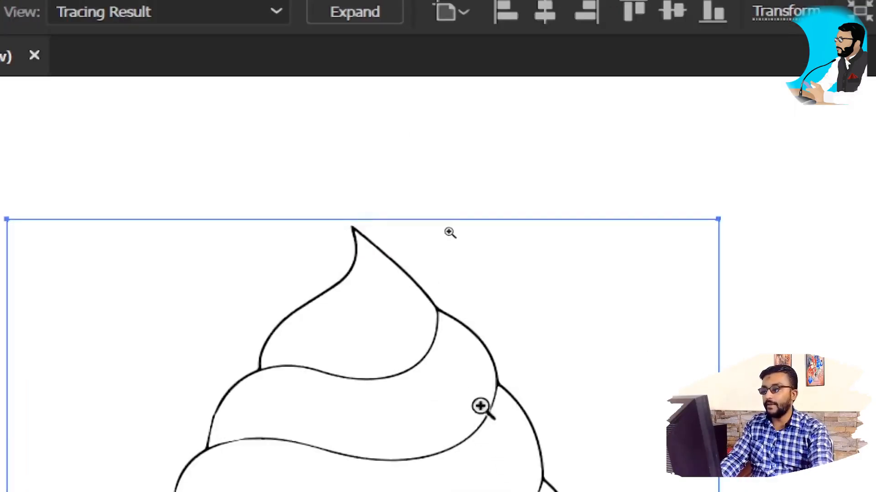
Step: Examine the edge sharpness of the traced ice cream outline at high magnification
{"action": "left_click", "coordinate": [498, 381], "text": "ctrl+alt"}
{"action": "mouse_move", "coordinate": [497, 432]}
{"action": "left_mouse_down"}
{"action": "mouse_move", "coordinate": [507, 371]}
{"action": "mouse_move", "coordinate": [507, 206]}
{"action": "left_mouse_up"}
{"action": "left_click_drag", "start_coordinate": [466, 139], "coordinate": [461, 334]}
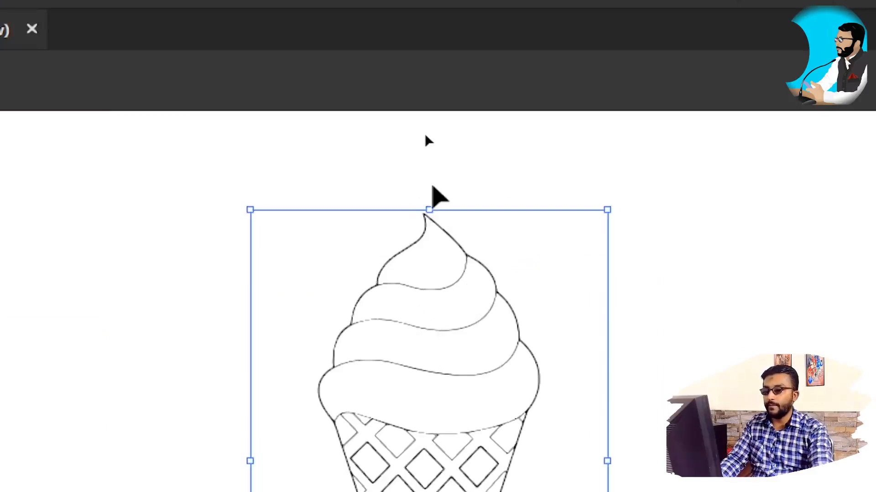
{"action": "scroll", "coordinate": [438, 220], "scroll_direction": "up", "scroll_amount": 8}
{"action": "scroll", "coordinate": [465, 267], "scroll_direction": "up", "scroll_amount": 3}
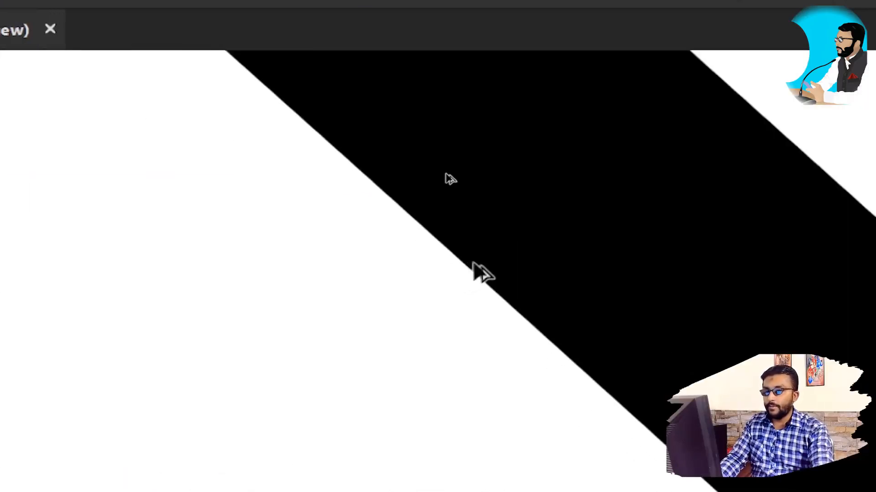
{"action": "scroll", "coordinate": [472, 264], "scroll_direction": "up", "scroll_amount": 3}
{"action": "scroll", "coordinate": [483, 273], "scroll_direction": "down", "scroll_amount": 6}
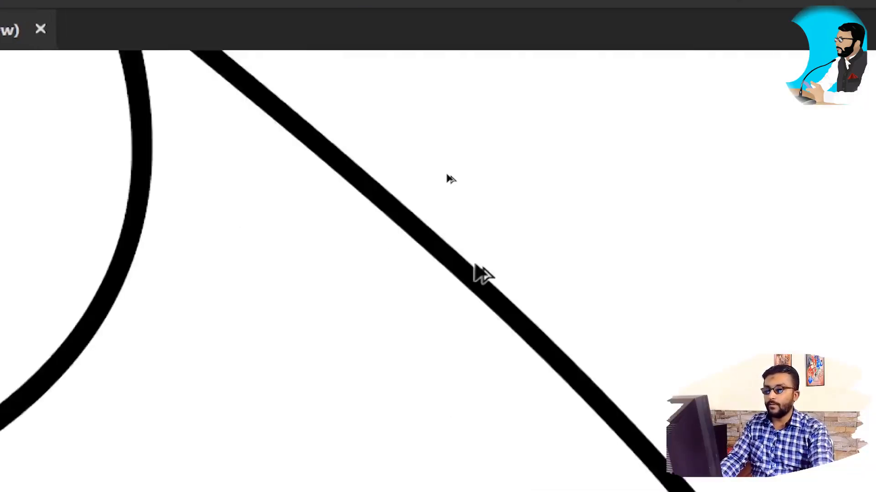
Step: Move the traced ice cream upward so that most of it lies above the artboard's top edge
{"action": "left_click", "coordinate": [482, 274]}
{"action": "scroll", "coordinate": [488, 274], "scroll_direction": "down", "scroll_amount": 5}
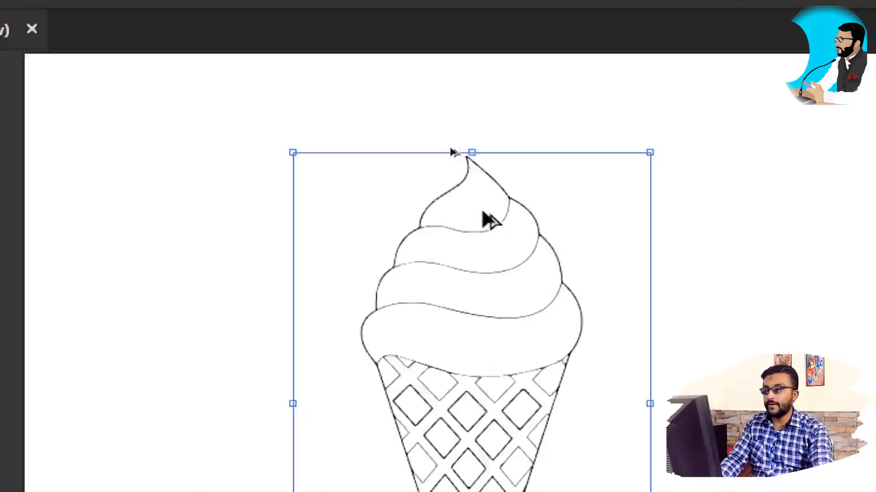
{"action": "left_click", "coordinate": [586, 337]}
{"action": "left_click_drag", "start_coordinate": [441, 363], "coordinate": [371, 477]}
{"action": "key", "text": "space"}
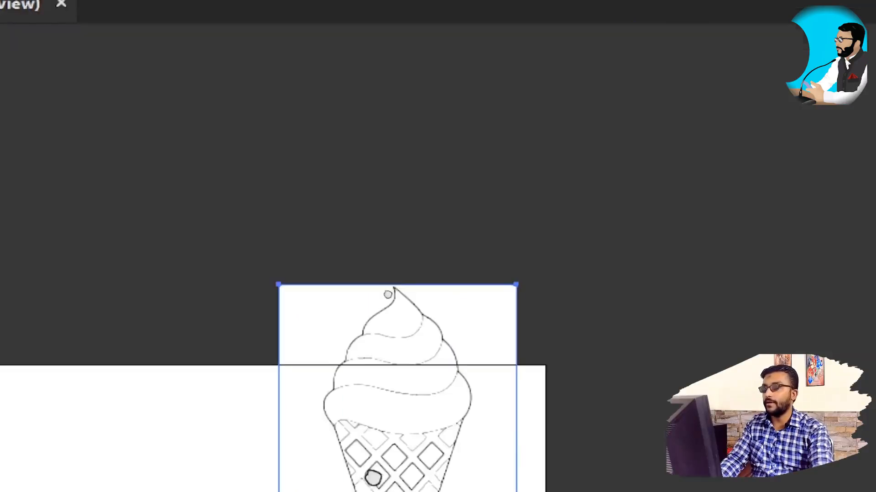
{"action": "left_click_drag", "start_coordinate": [448, 420], "coordinate": [489, 210]}
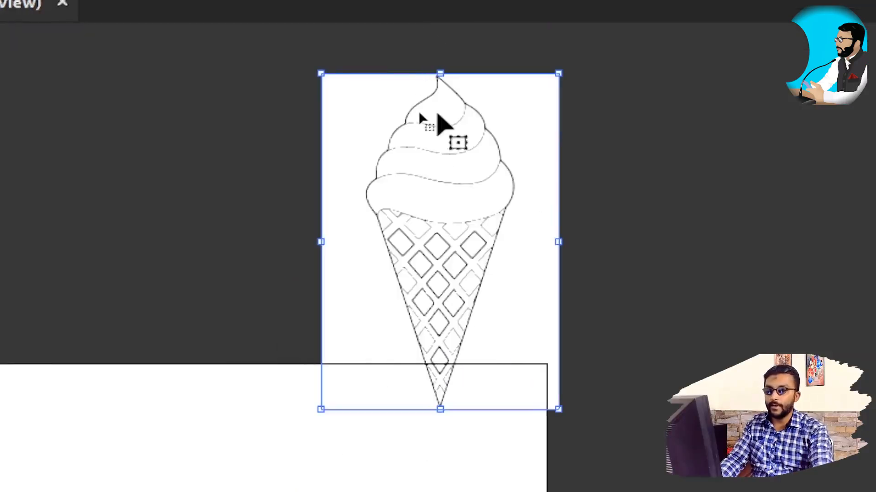
Step: Examine the traced outline at high magnification in isolation mode and leave isolation mode
{"action": "double_click", "coordinate": [437, 114]}
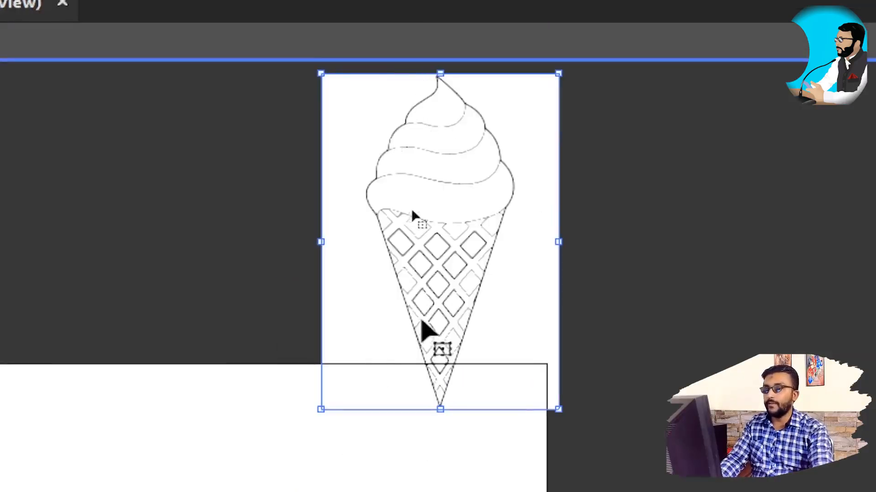
{"action": "scroll", "coordinate": [430, 169], "scroll_direction": "up", "scroll_amount": 5}
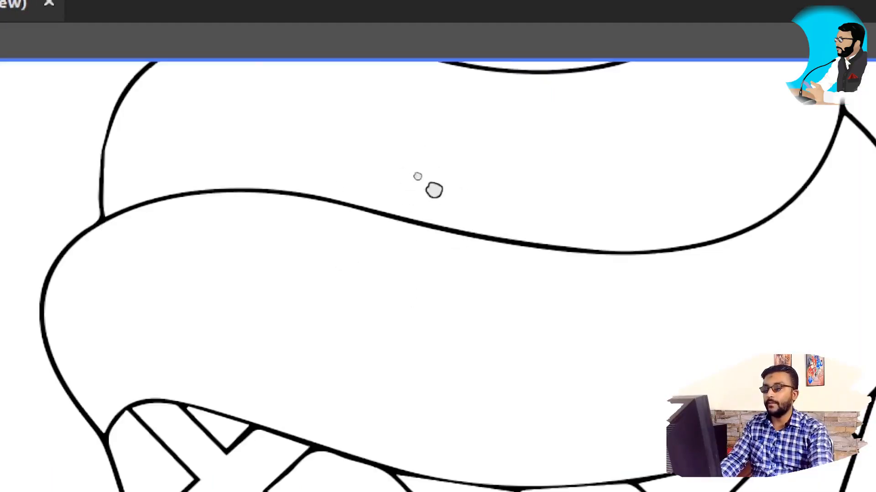
{"action": "left_click_drag", "start_coordinate": [434, 190], "coordinate": [397, 431]}
{"action": "left_click", "coordinate": [477, 51]}
{"action": "scroll", "coordinate": [467, 241], "scroll_direction": "down", "scroll_amount": 2}
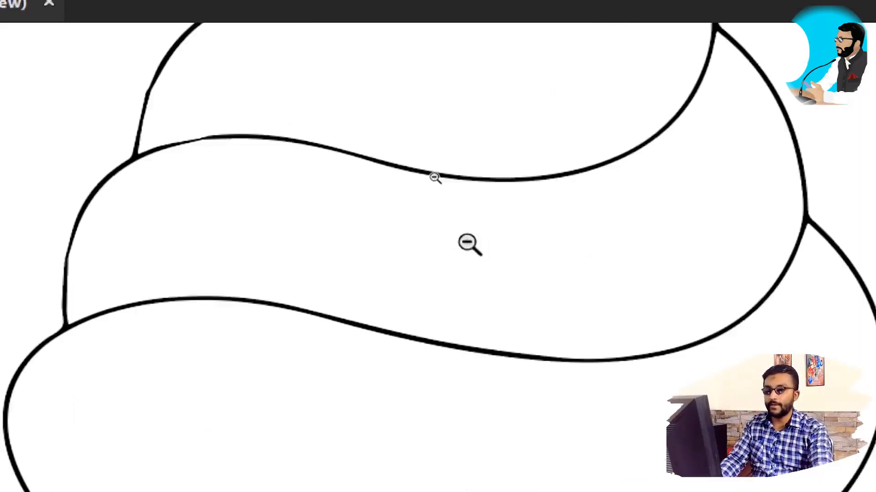
{"action": "scroll", "coordinate": [467, 241], "scroll_direction": "down", "scroll_amount": 7}
Step: Move the traced ice cream back onto the upper middle of the artboard and show the artboard at 100% zoom
{"action": "left_click_drag", "start_coordinate": [426, 414], "coordinate": [452, 291]}
{"action": "mouse_move", "coordinate": [514, 140]}
{"action": "left_mouse_down"}
{"action": "mouse_move", "coordinate": [436, 396]}
{"action": "mouse_move", "coordinate": [392, 360]}
{"action": "mouse_move", "coordinate": [414, 311]}
{"action": "left_mouse_up"}
{"action": "scroll", "coordinate": [328, 236], "scroll_direction": "up", "scroll_amount": 3}
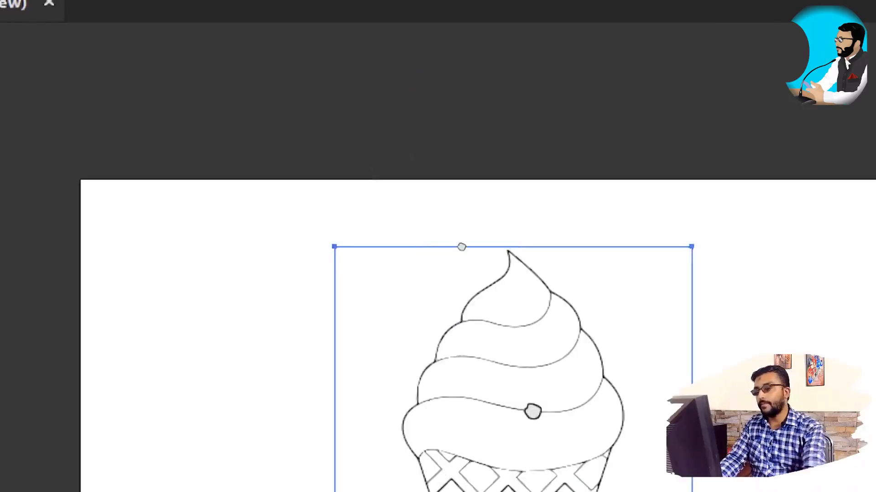
{"action": "left_click_drag", "start_coordinate": [532, 412], "coordinate": [500, 278]}
{"action": "key", "text": "Tab"}
{"action": "key", "text": "Tab"}
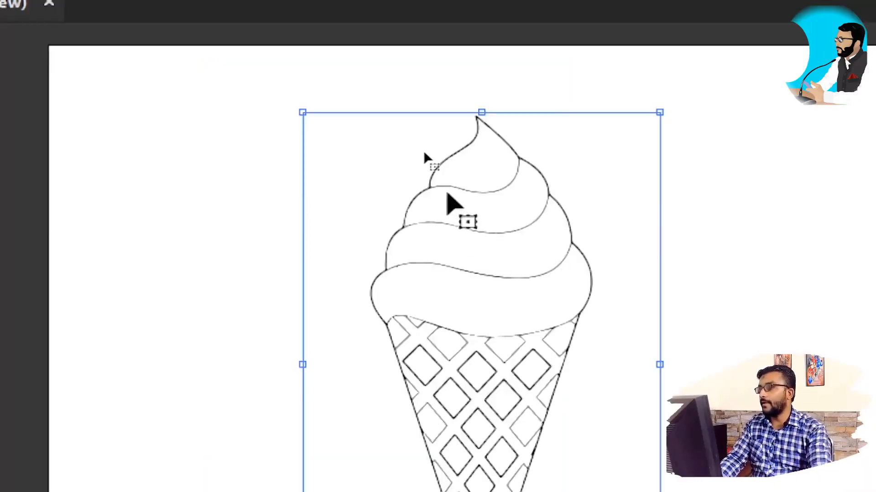
{"action": "key", "text": "super+minus"}
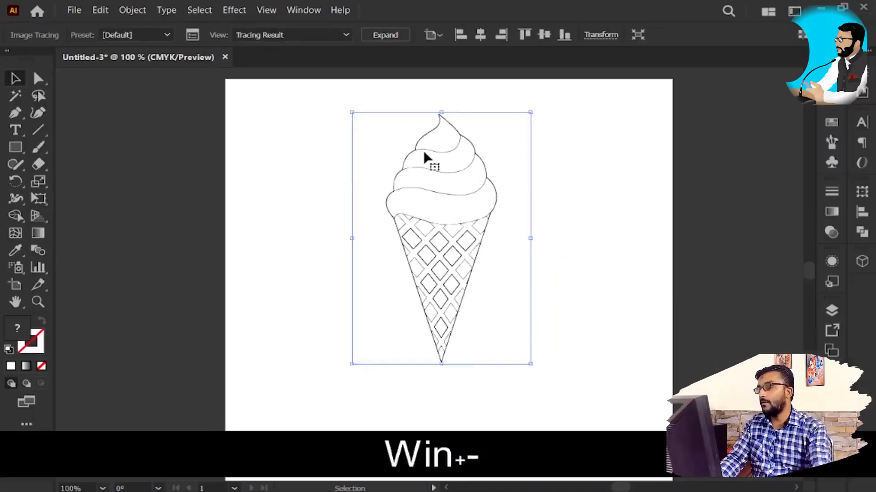
{"action": "left_click", "coordinate": [133, 11]}
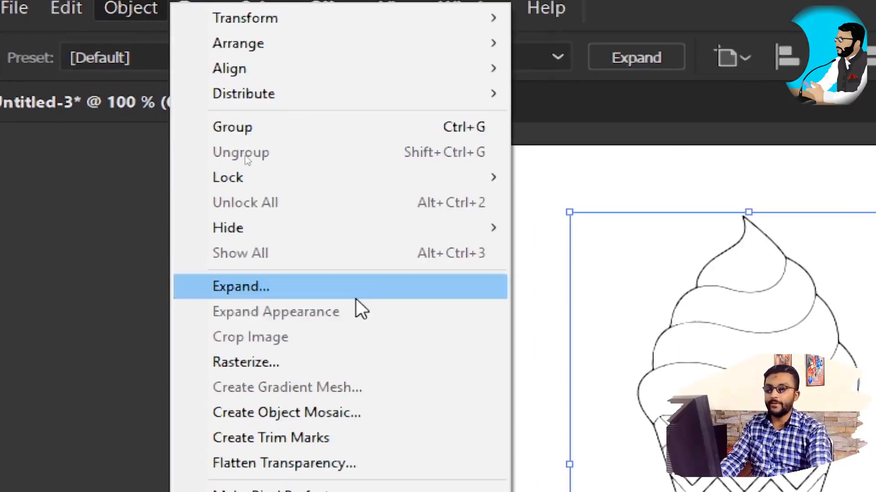
{"action": "left_click", "coordinate": [361, 287]}
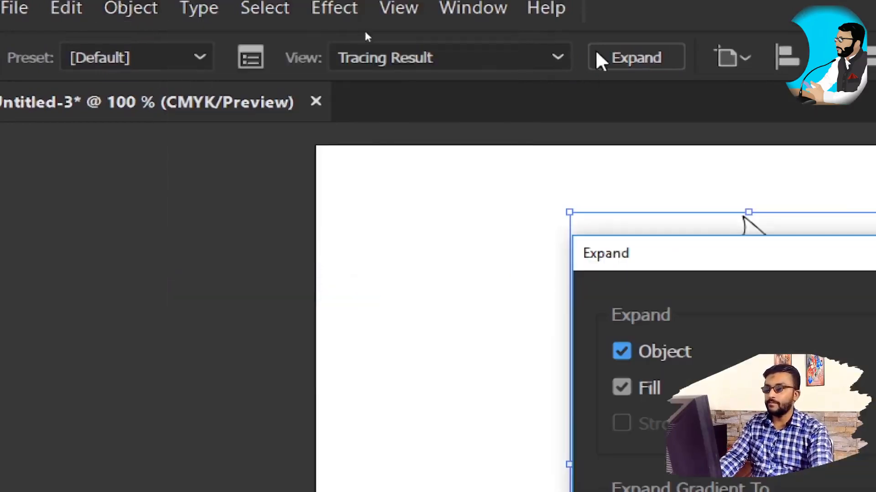
{"action": "mouse_move", "coordinate": [669, 250]}
{"action": "left_mouse_down"}
{"action": "mouse_move", "coordinate": [287, 192]}
{"action": "mouse_move", "coordinate": [288, 137]}
{"action": "left_mouse_up"}
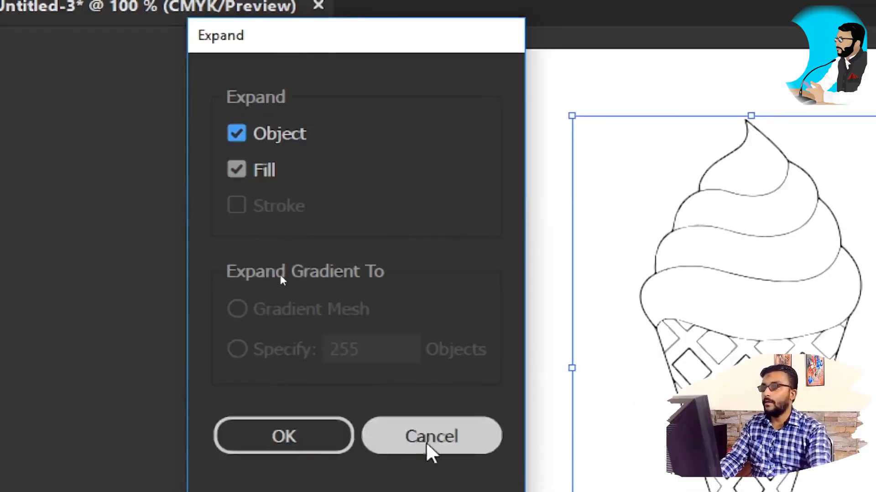
{"action": "left_click", "coordinate": [426, 449]}
{"action": "key", "text": "super+minus"}
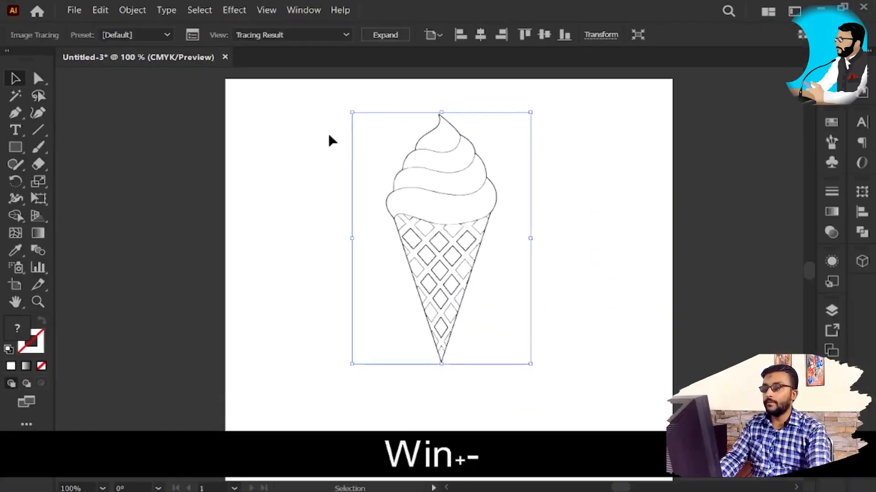
Step: Expand the ice cream tracing into editable vector paths
{"action": "left_click", "coordinate": [574, 197]}
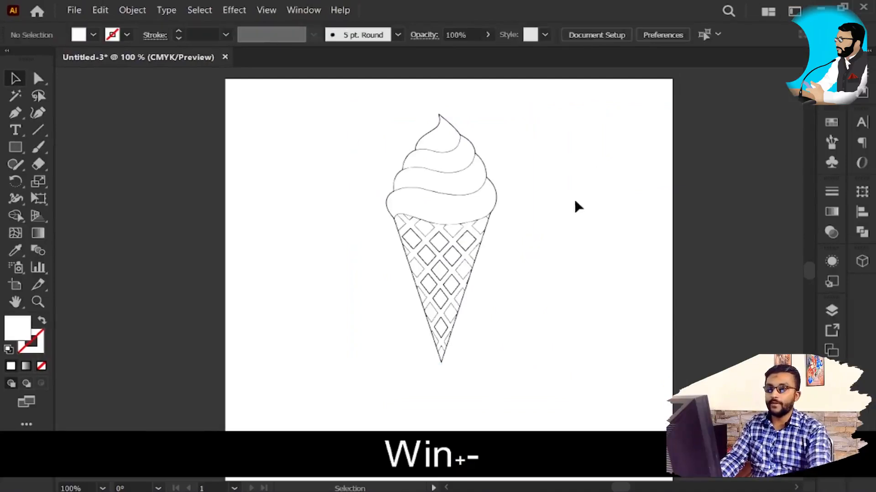
{"action": "left_click", "coordinate": [476, 203]}
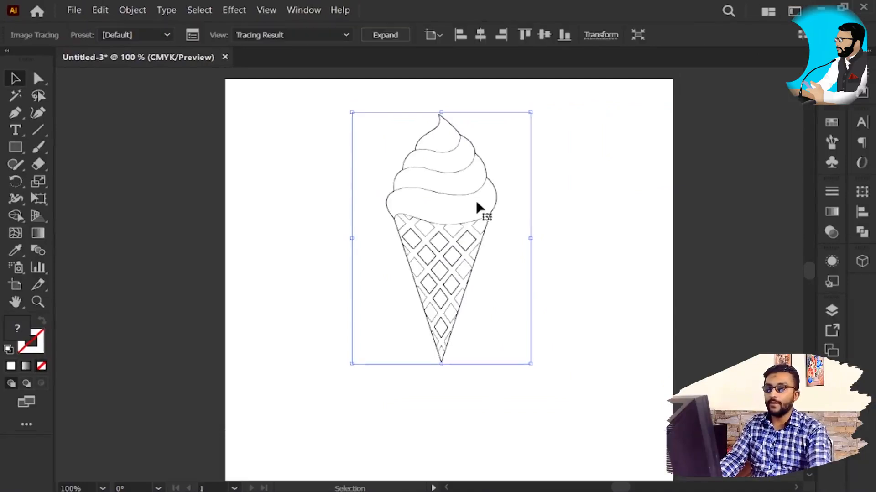
{"action": "left_click", "coordinate": [387, 35]}
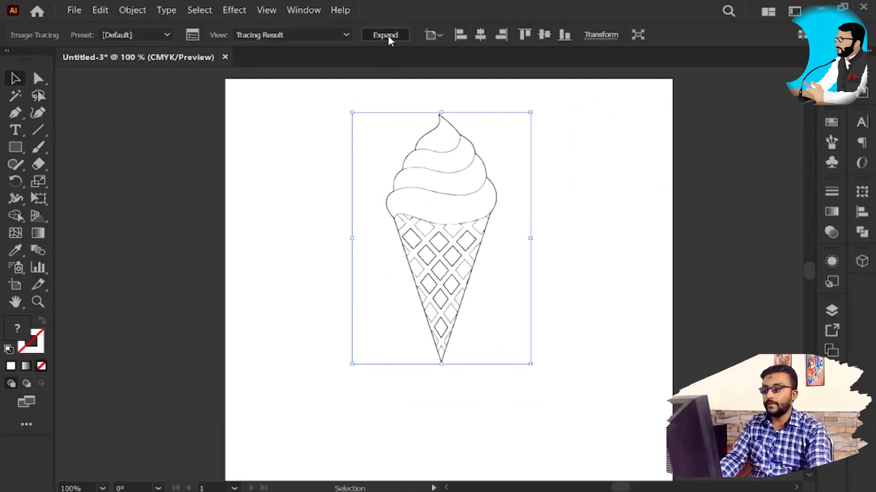
{"action": "left_click", "coordinate": [601, 274]}
{"action": "left_click", "coordinate": [520, 282]}
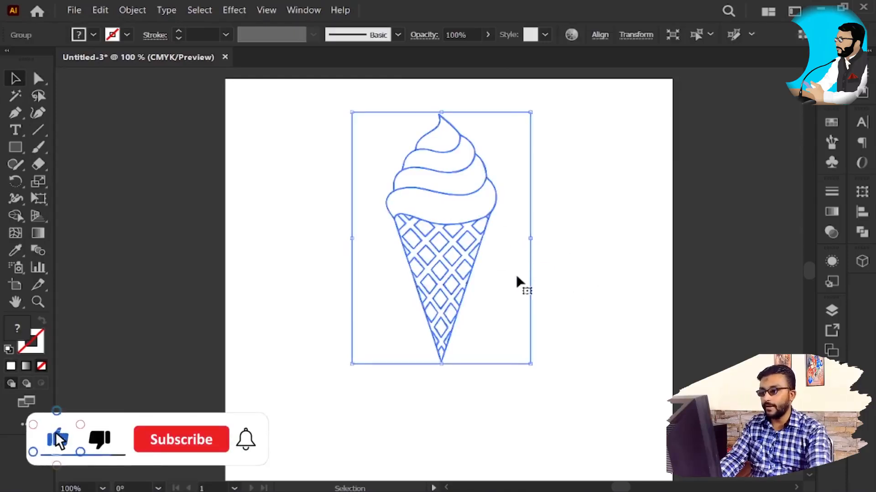
Step: Isolate the expanded ice cream group, check one waffle diamond as a separate path, and leave isolation mode
{"action": "right_click", "coordinate": [441, 219]}
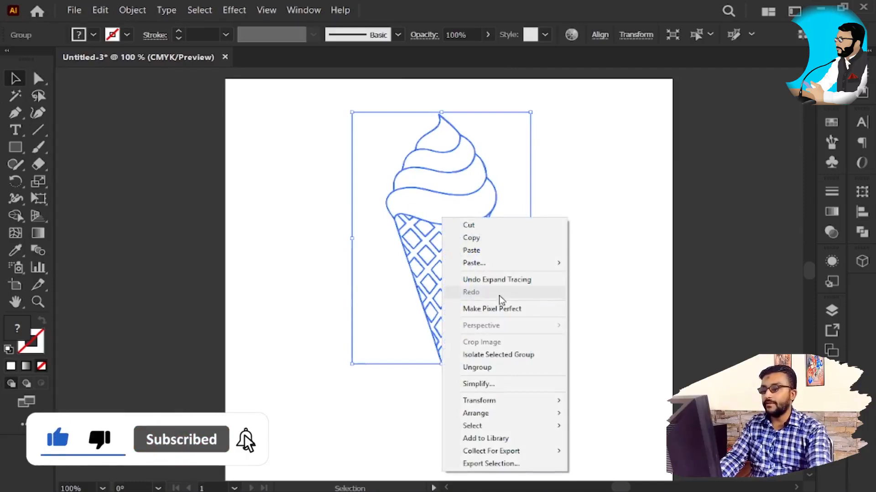
{"action": "left_click", "coordinate": [568, 172]}
{"action": "double_click", "coordinate": [471, 248]}
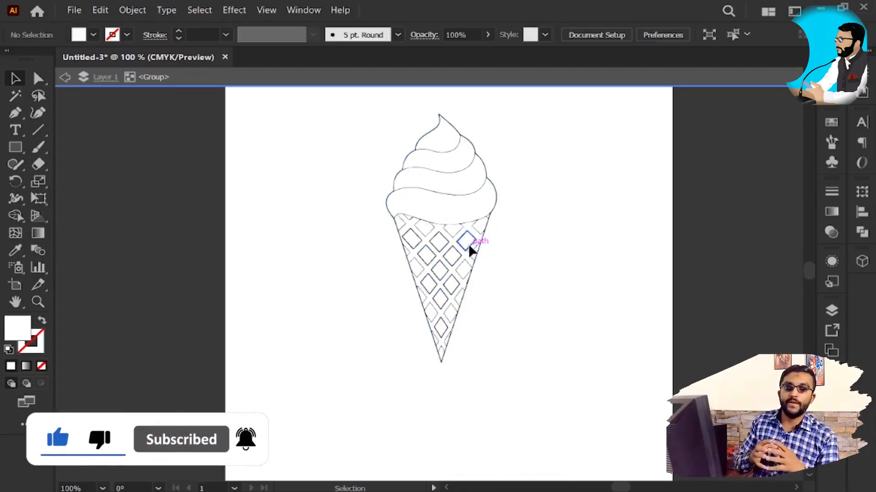
{"action": "left_click", "coordinate": [470, 249]}
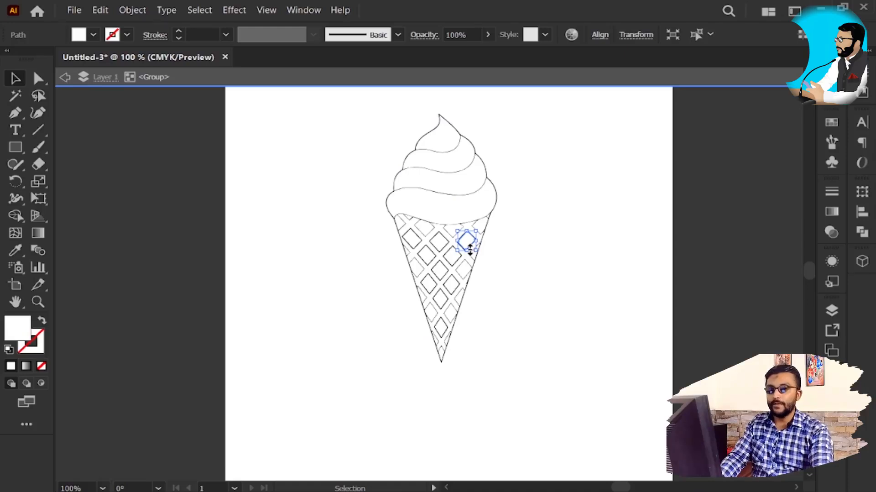
{"action": "left_click", "coordinate": [476, 98]}
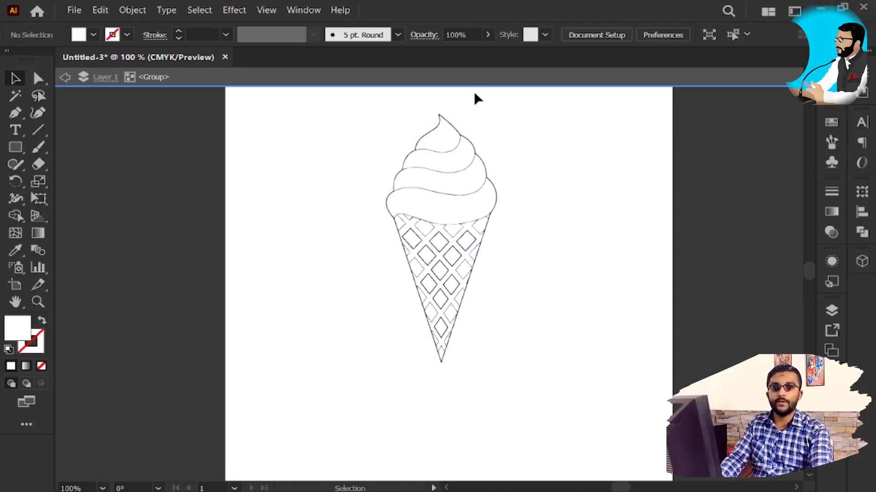
{"action": "left_click", "coordinate": [511, 79]}
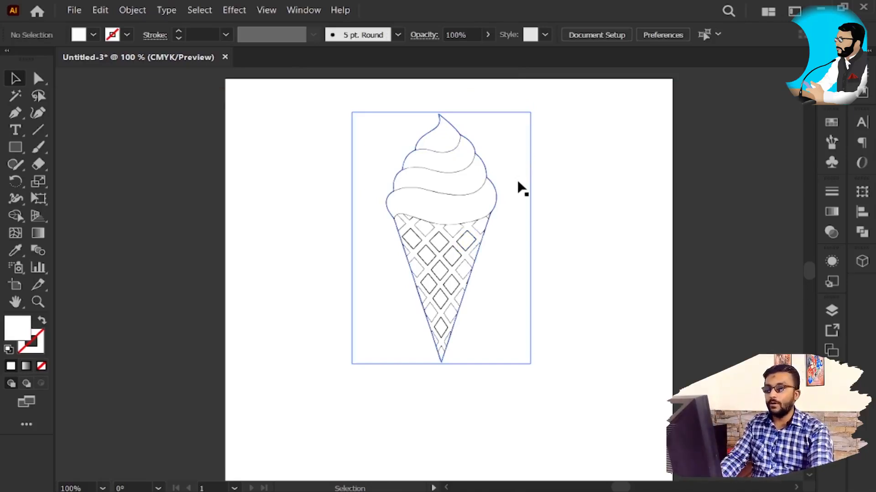
Step: Ungroup the expanded ice cream artwork
{"action": "left_click", "coordinate": [477, 209]}
{"action": "right_click", "coordinate": [459, 241]}
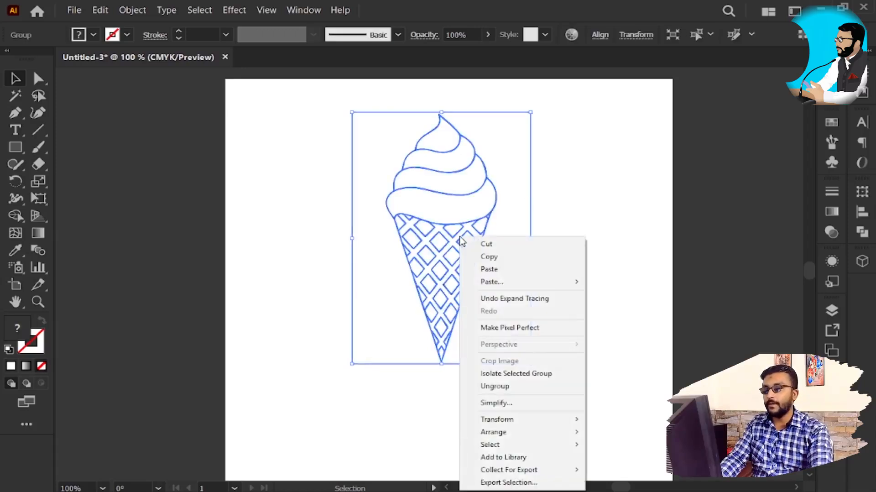
{"action": "left_click", "coordinate": [499, 388]}
{"action": "left_click", "coordinate": [524, 302]}
Step: Move the white background shape surrounding the ice cream off the artboard and delete it
{"action": "left_click", "coordinate": [469, 308]}
{"action": "key", "text": "space"}
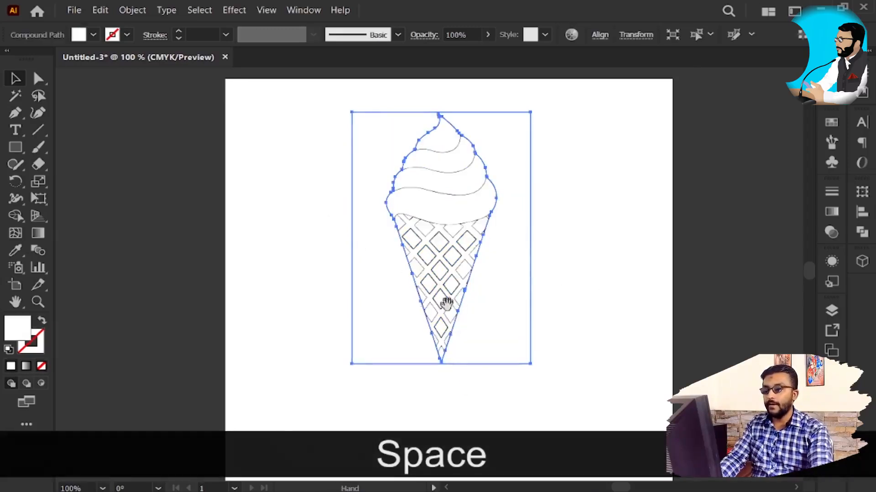
{"action": "left_click_drag", "start_coordinate": [423, 329], "coordinate": [257, 318]}
{"action": "key", "text": "v"}
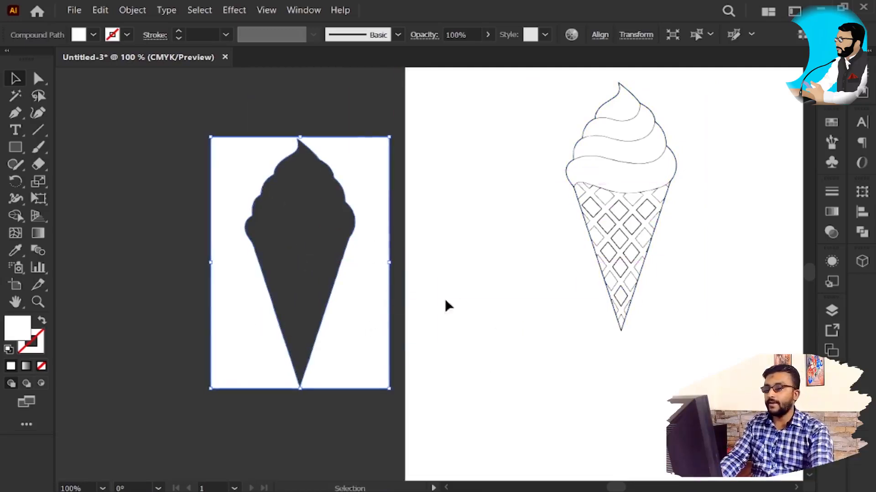
{"action": "key", "text": "Delete"}
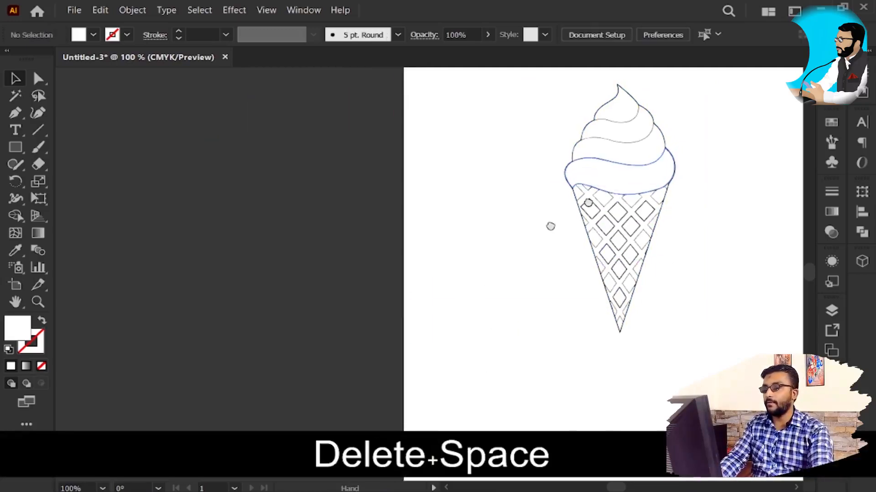
Step: Move the white fill shape of the top swirl away from its black outline and inspect the separated outline
{"action": "left_click_drag", "start_coordinate": [648, 156], "coordinate": [511, 218]}
{"action": "scroll", "coordinate": [511, 218], "scroll_direction": "up", "scroll_amount": 4}
{"action": "left_click_drag", "start_coordinate": [445, 156], "coordinate": [401, 128]}
{"action": "key", "text": "v"}
{"action": "left_click", "coordinate": [407, 173]}
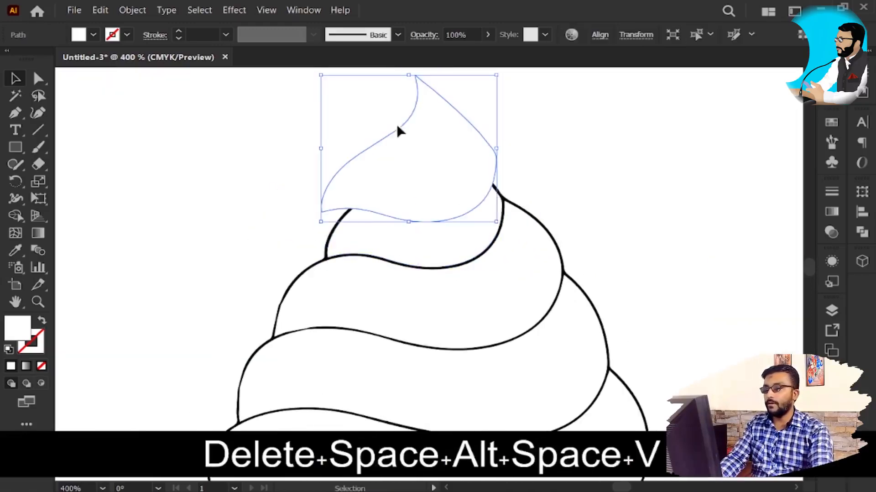
{"action": "left_click_drag", "start_coordinate": [431, 176], "coordinate": [320, 175]}
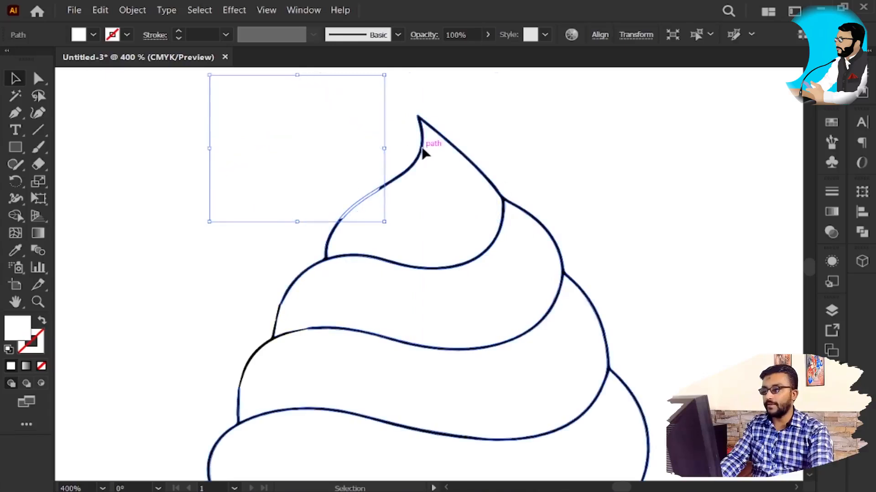
{"action": "key", "text": "Delete"}
{"action": "left_click", "coordinate": [420, 160]}
{"action": "right_click", "coordinate": [420, 161]}
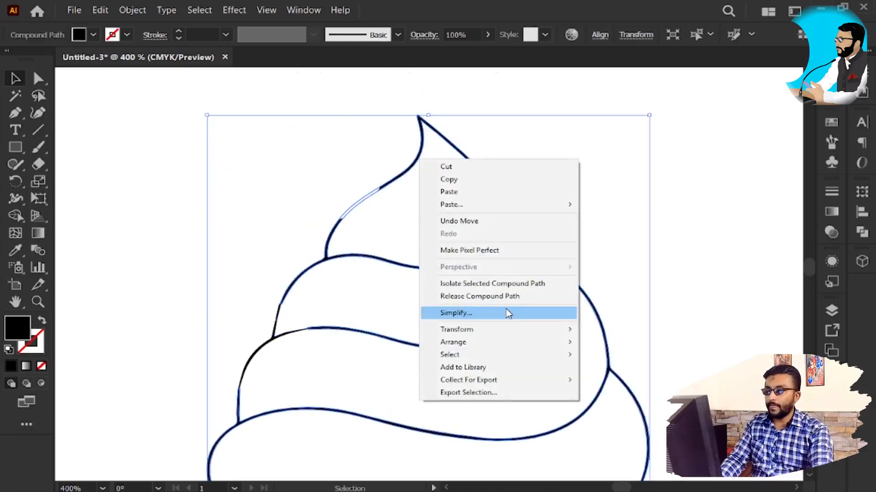
{"action": "left_click", "coordinate": [693, 267]}
Step: Undo the moves of the top swirl's white fill shape and clear the selection
{"action": "key", "text": "ctrl+z"}
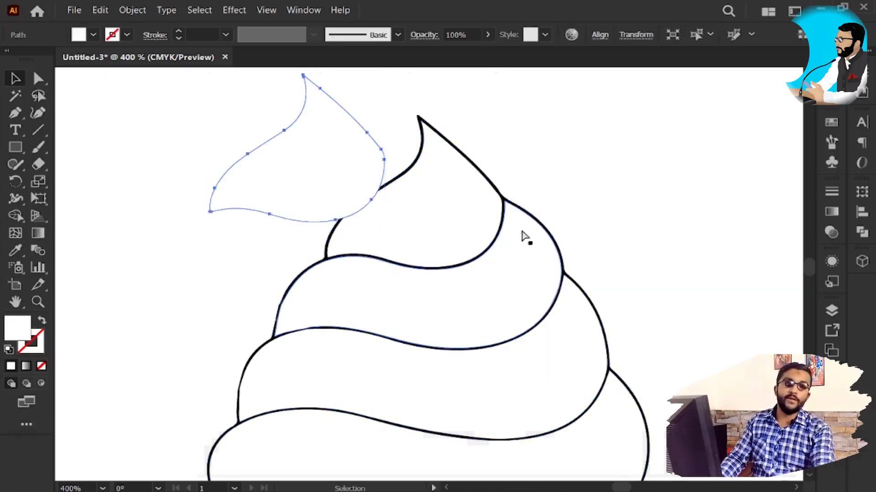
{"action": "key", "text": "ctrl+z"}
{"action": "key", "text": "ctrl+z"}
{"action": "left_click", "coordinate": [591, 186]}
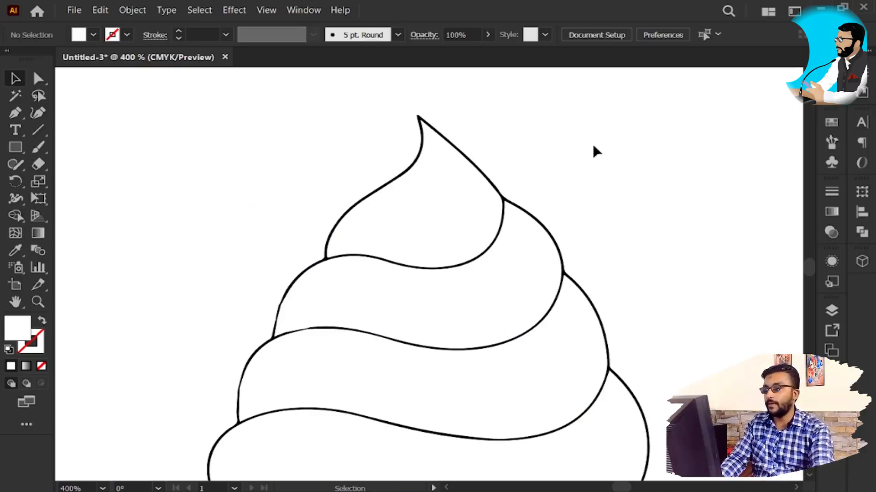
Step: Draw a white rectangle without a stroke in the empty artboard area beside the ice cream and shift it slightly
{"action": "key", "text": "space"}
{"action": "left_click_drag", "start_coordinate": [583, 203], "coordinate": [356, 258]}
{"action": "left_click", "coordinate": [17, 148]}
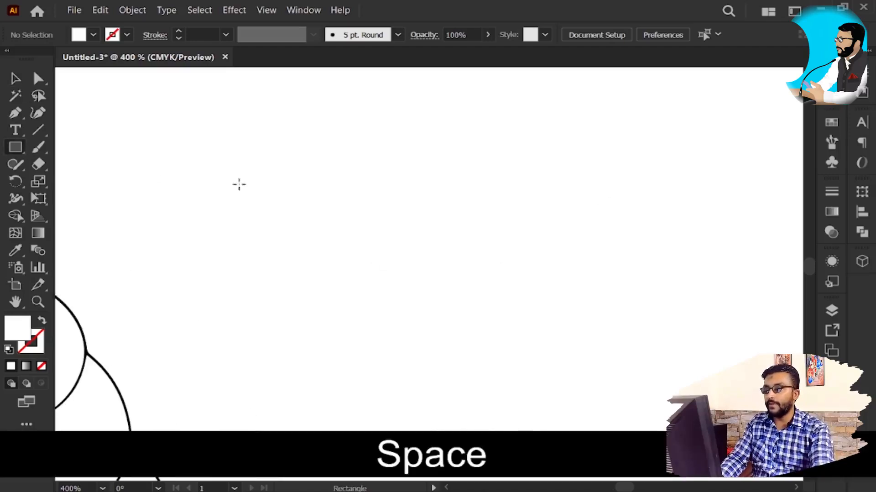
{"action": "left_click_drag", "start_coordinate": [298, 163], "coordinate": [598, 316]}
{"action": "key", "text": "v"}
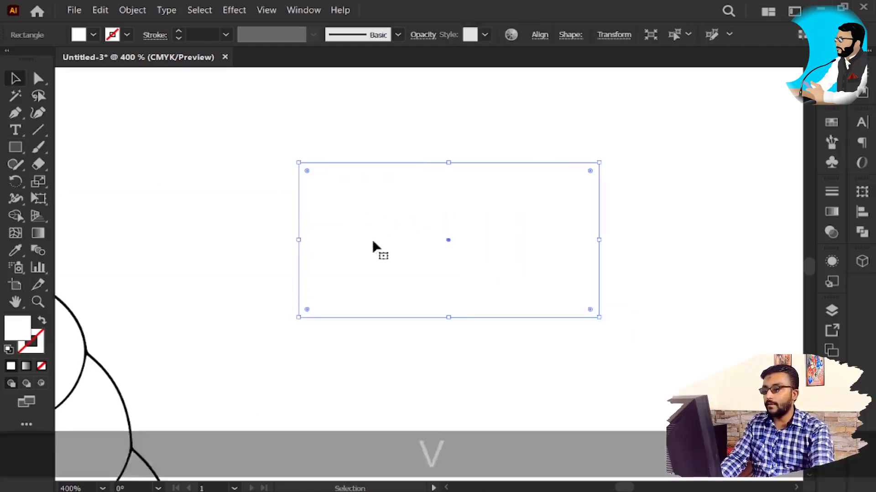
{"action": "left_click_drag", "start_coordinate": [371, 248], "coordinate": [348, 210]}
Step: Round the rectangle's corners fully to form a horizontal pill shape
{"action": "scroll", "coordinate": [487, 243], "scroll_direction": "down", "scroll_amount": 4, "text": "alt"}
{"action": "key", "text": "alt+space"}
{"action": "left_click_drag", "start_coordinate": [497, 279], "coordinate": [367, 250]}
{"action": "key", "text": "v"}
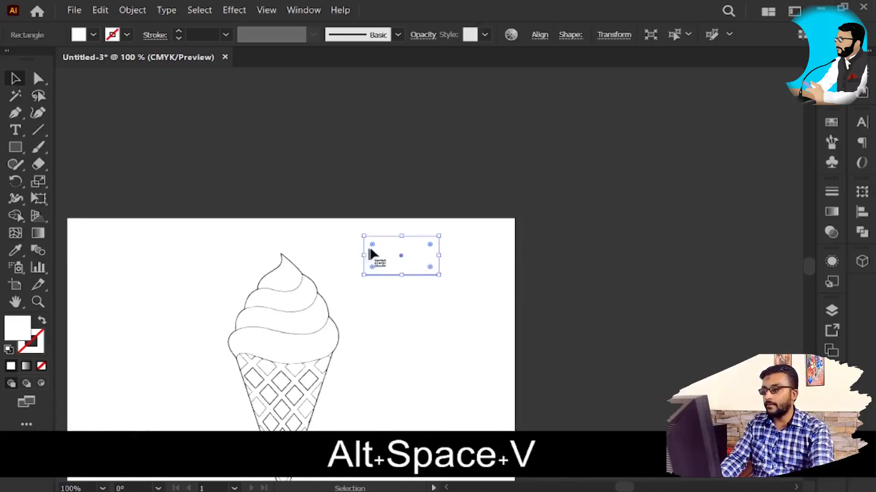
{"action": "scroll", "coordinate": [397, 242], "scroll_direction": "up", "scroll_amount": 4, "text": "alt"}
{"action": "left_click_drag", "start_coordinate": [275, 238], "coordinate": [407, 307]}
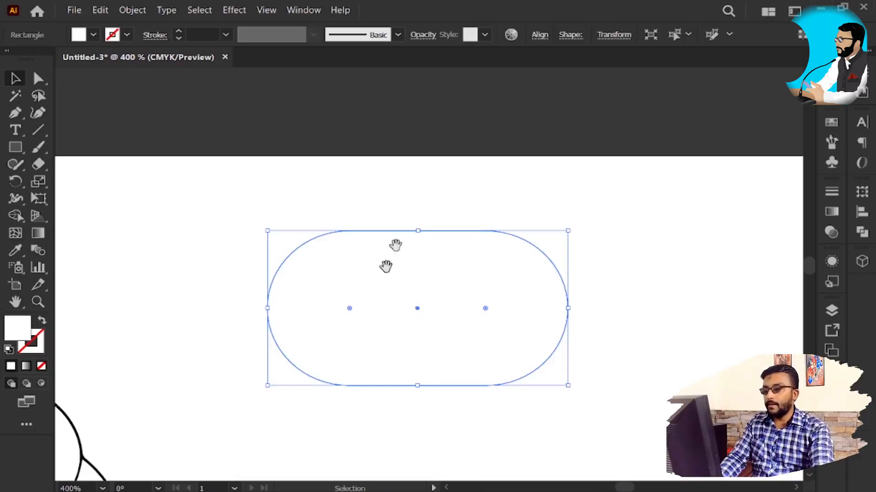
Step: Move the pill shape above the artboard onto the dark canvas
{"action": "key", "text": "space"}
{"action": "left_click_drag", "start_coordinate": [426, 197], "coordinate": [393, 345]}
{"action": "left_click_drag", "start_coordinate": [357, 388], "coordinate": [429, 141]}
{"action": "key", "text": "space"}
{"action": "left_click_drag", "start_coordinate": [504, 208], "coordinate": [482, 318]}
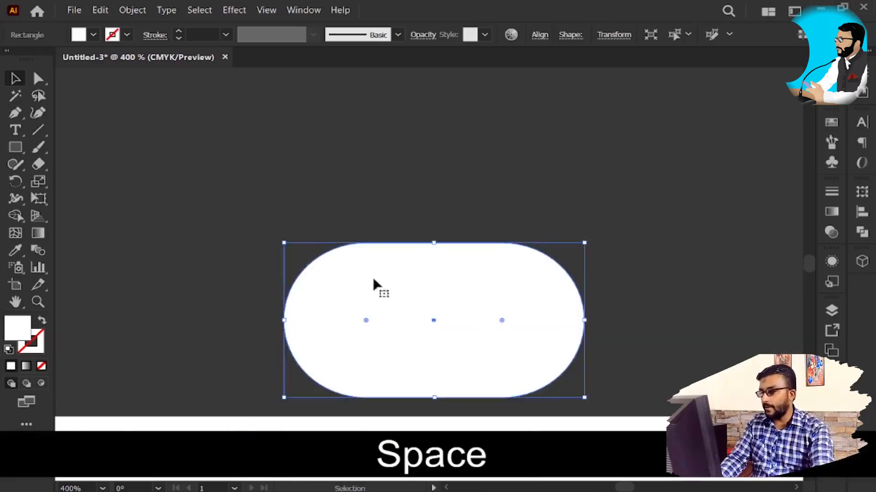
Step: Raise the white pill shape farther from the artboard's upper edge and keep it selected
{"action": "left_click_drag", "start_coordinate": [396, 281], "coordinate": [410, 198]}
{"action": "left_click", "coordinate": [707, 222]}
{"action": "left_click", "coordinate": [487, 196]}
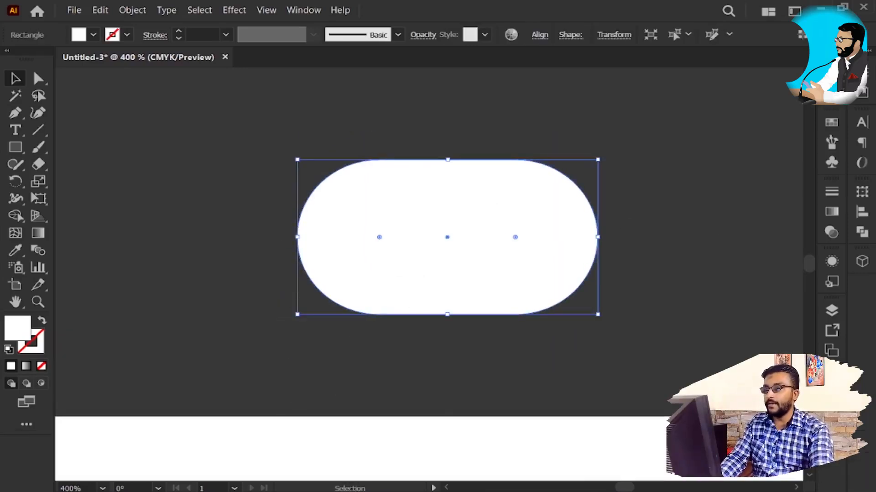
Step: Switch to the Lightshot folder in File Explorer and place Screenshot_22 into the Illustrator document above the artboard
{"action": "key", "text": "alt+Tab"}
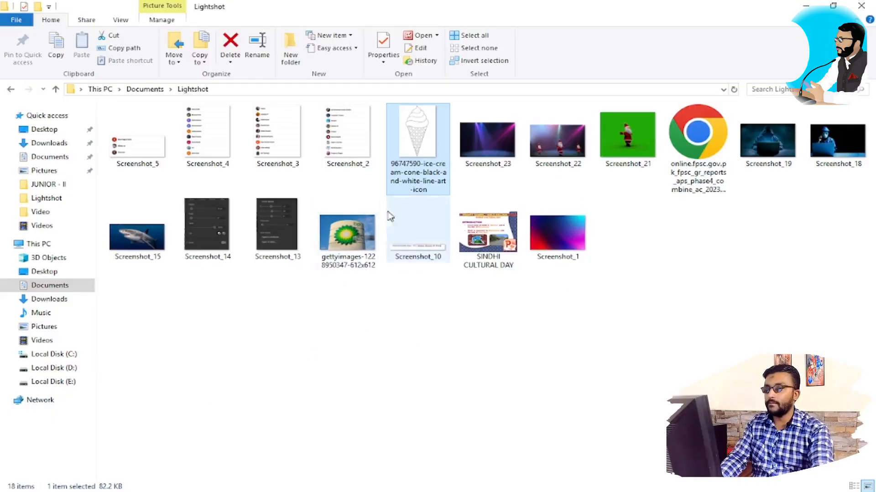
{"action": "left_click", "coordinate": [495, 150]}
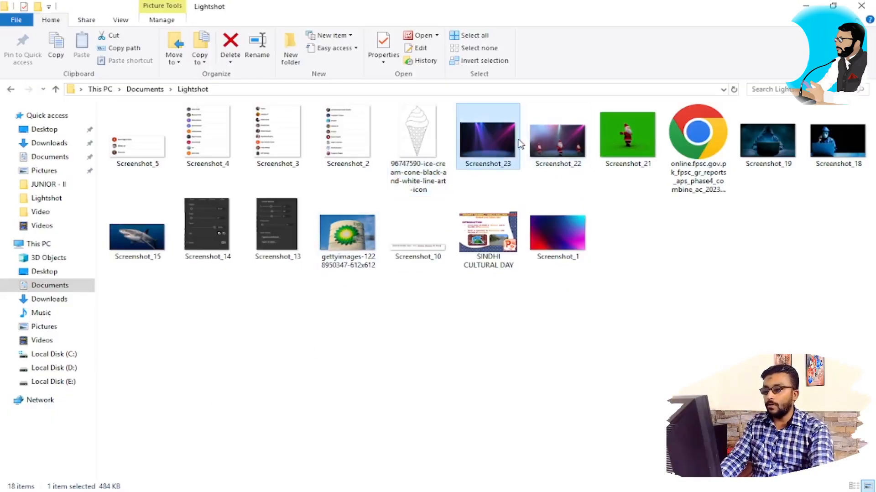
{"action": "left_click_drag", "start_coordinate": [553, 150], "coordinate": [430, 253]}
{"action": "key", "text": "alt+Tab"}
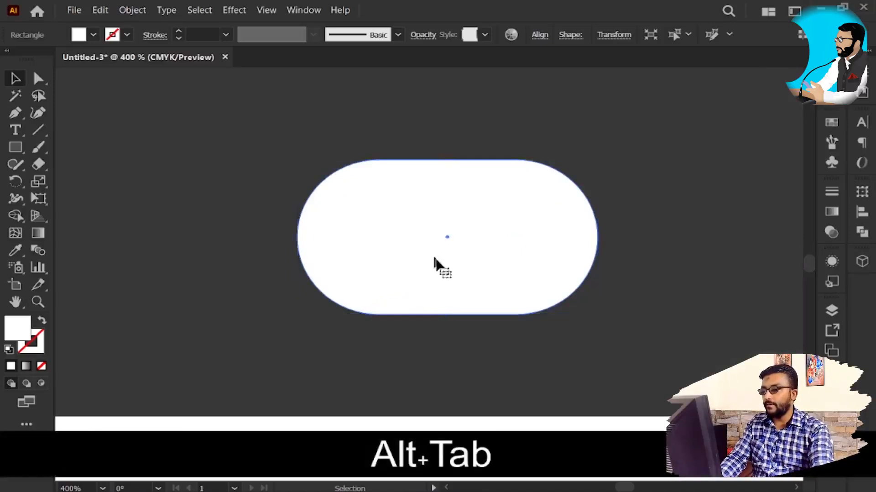
{"action": "scroll", "coordinate": [445, 267], "scroll_direction": "down", "scroll_amount": 5}
{"action": "left_click_drag", "start_coordinate": [419, 310], "coordinate": [484, 259]}
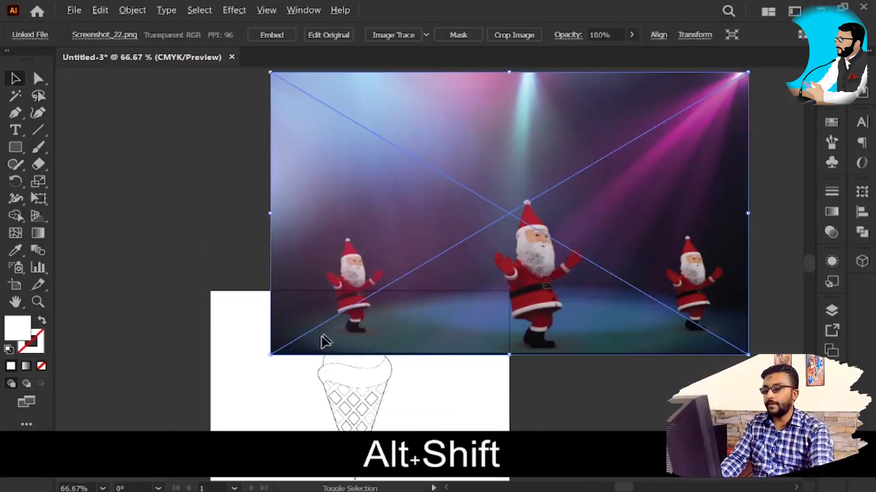
Step: Scale the placed Santa image down proportionally to slightly wider than the pill and overlap it with most of the pill
{"action": "left_click_drag", "start_coordinate": [270, 354], "coordinate": [437, 265]}
{"action": "scroll", "coordinate": [477, 272], "scroll_direction": "up", "scroll_amount": 4}
{"action": "left_click_drag", "start_coordinate": [513, 176], "coordinate": [496, 292]}
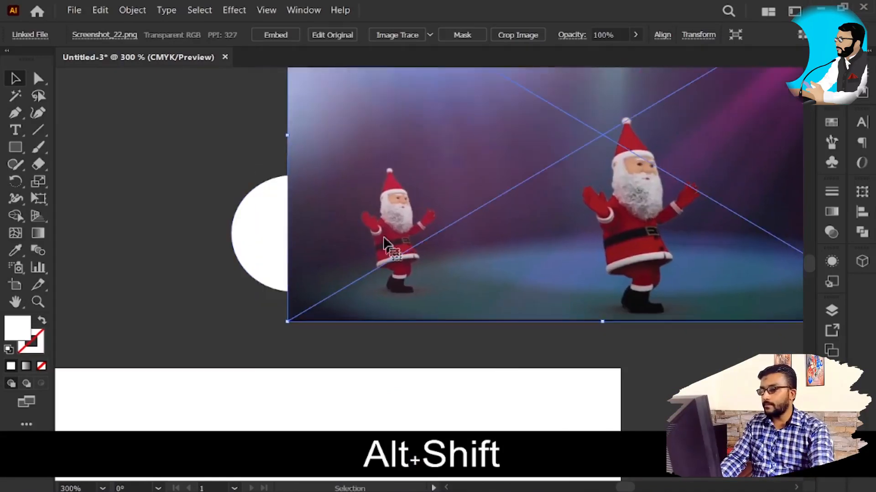
{"action": "left_click_drag", "start_coordinate": [425, 165], "coordinate": [366, 195]}
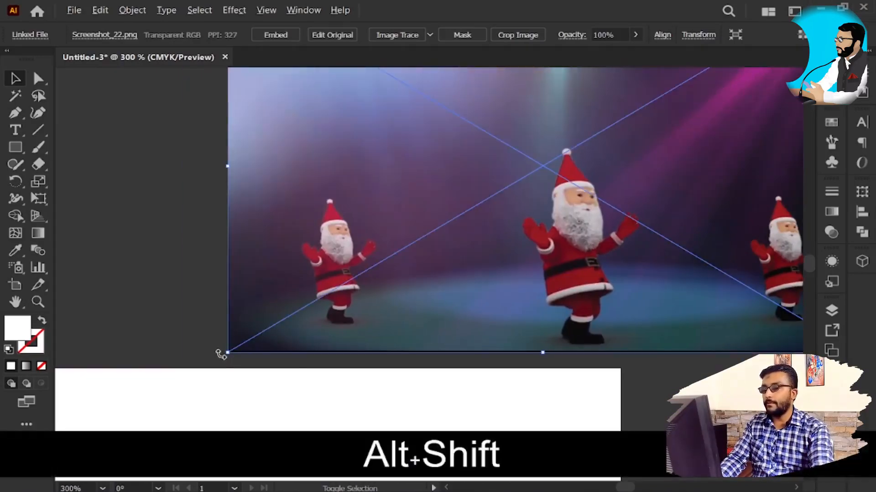
{"action": "left_click_drag", "start_coordinate": [226, 354], "coordinate": [410, 279]}
{"action": "left_click_drag", "start_coordinate": [542, 212], "coordinate": [391, 269]}
{"action": "mouse_move", "coordinate": [352, 220]}
{"action": "left_mouse_down"}
{"action": "mouse_move", "coordinate": [319, 221]}
{"action": "mouse_move", "coordinate": [357, 220]}
{"action": "left_mouse_up"}
Step: Embed the Santa image and bring the white pill shape to the front of it
{"action": "left_click", "coordinate": [282, 37]}
{"action": "left_click", "coordinate": [277, 220]}
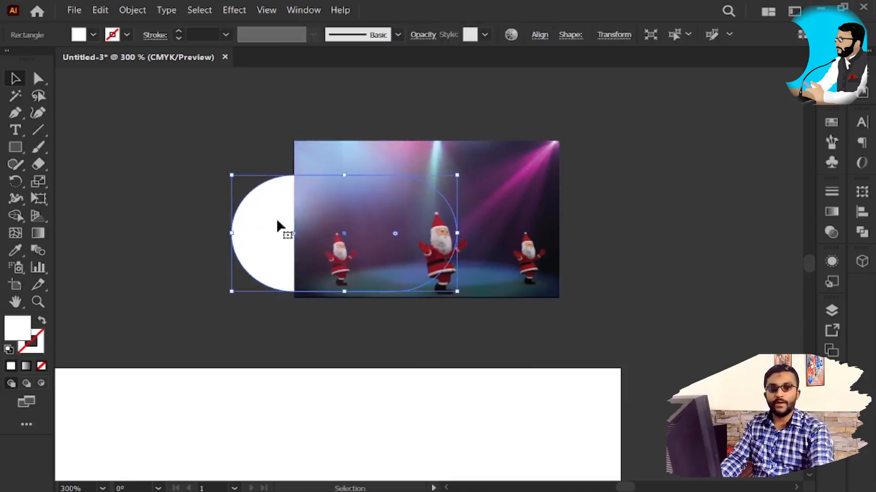
{"action": "scroll", "coordinate": [317, 212], "scroll_direction": "up", "scroll_amount": 3}
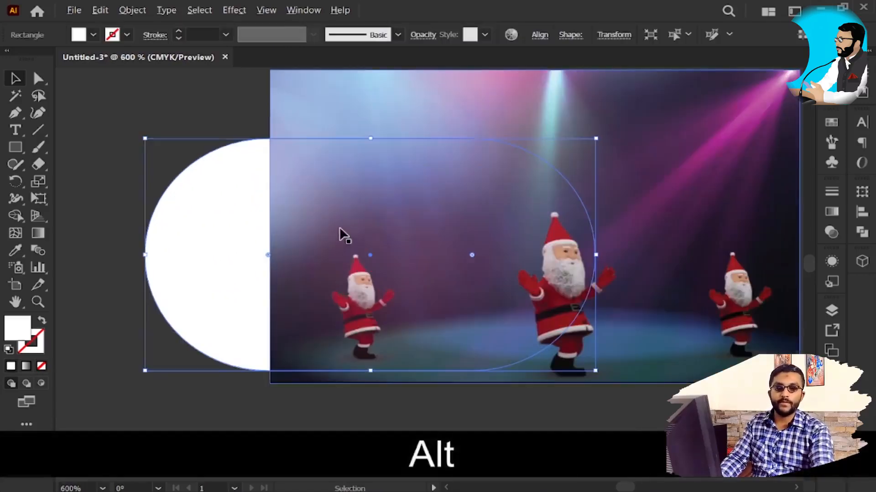
{"action": "scroll", "coordinate": [340, 230], "scroll_direction": "down", "scroll_amount": 3}
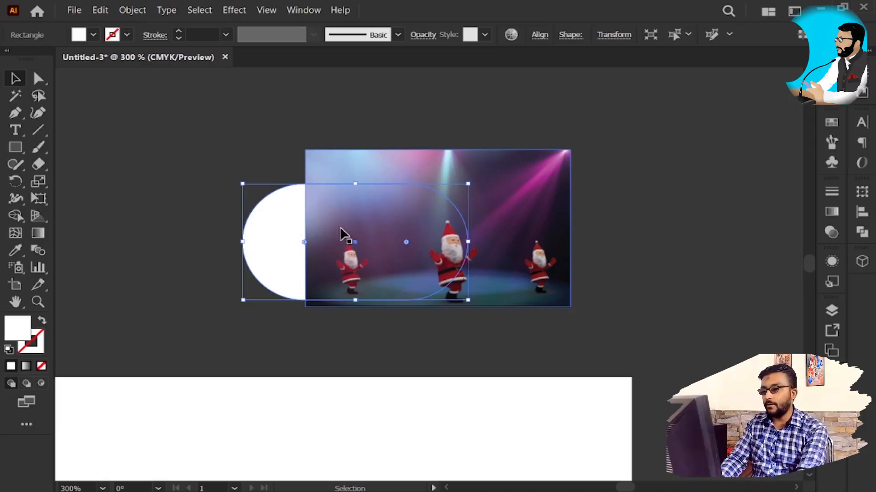
{"action": "key", "text": "ctrl+shift"}
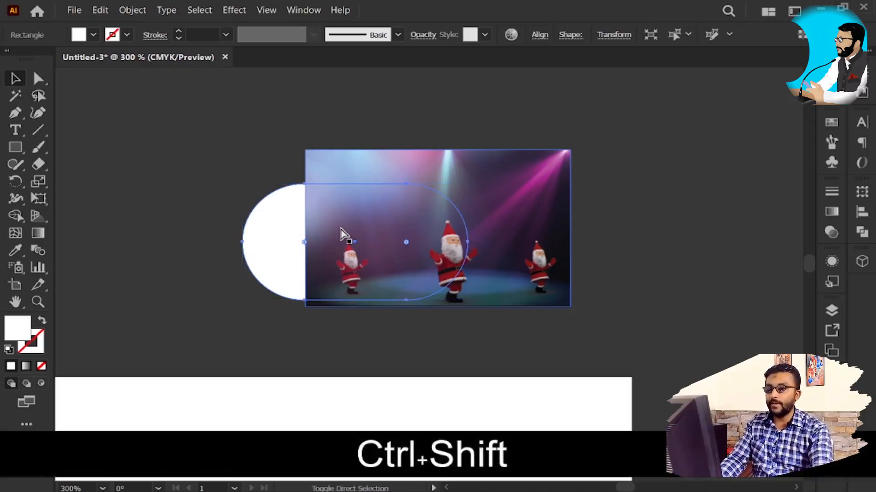
{"action": "key", "text": "ctrl+shift+bracketright"}
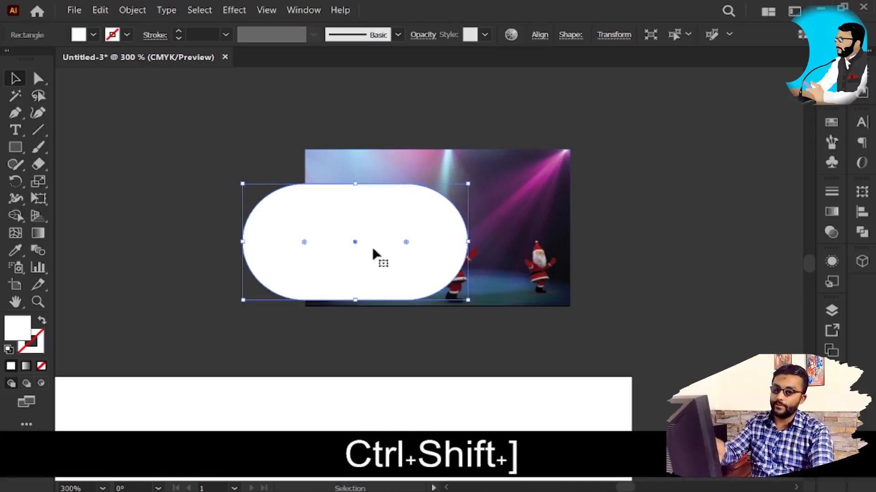
{"action": "left_click", "coordinate": [631, 265]}
{"action": "left_click", "coordinate": [427, 234]}
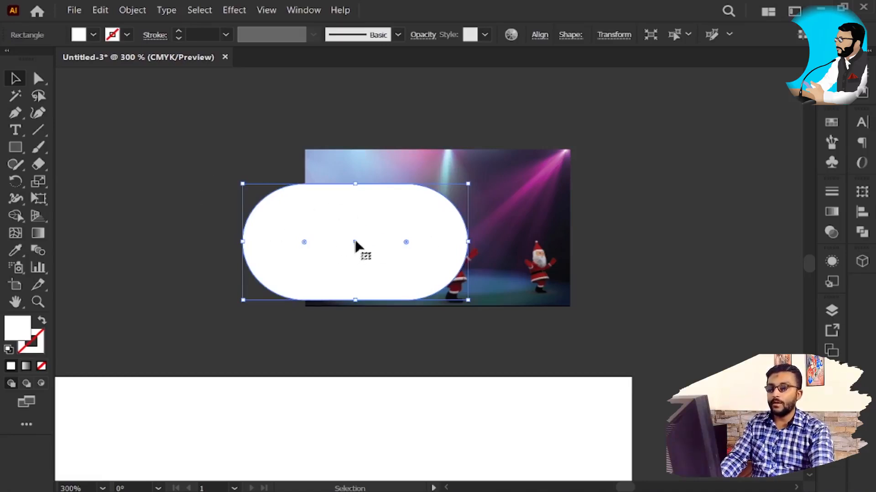
Step: Select the pill and the Santa image together and make an opacity mask from them with Transparency
{"action": "left_click", "coordinate": [552, 264]}
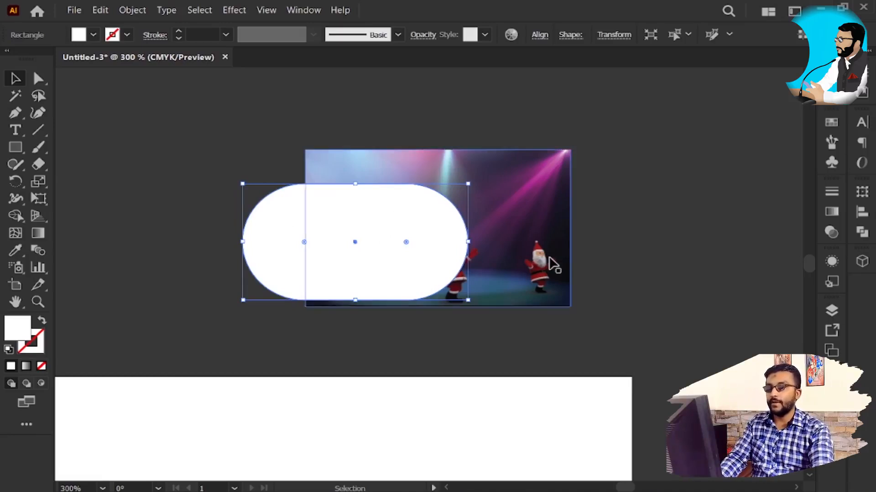
{"action": "left_click", "coordinate": [647, 227]}
{"action": "left_click", "coordinate": [475, 213]}
{"action": "left_click", "coordinate": [406, 225], "text": "shift"}
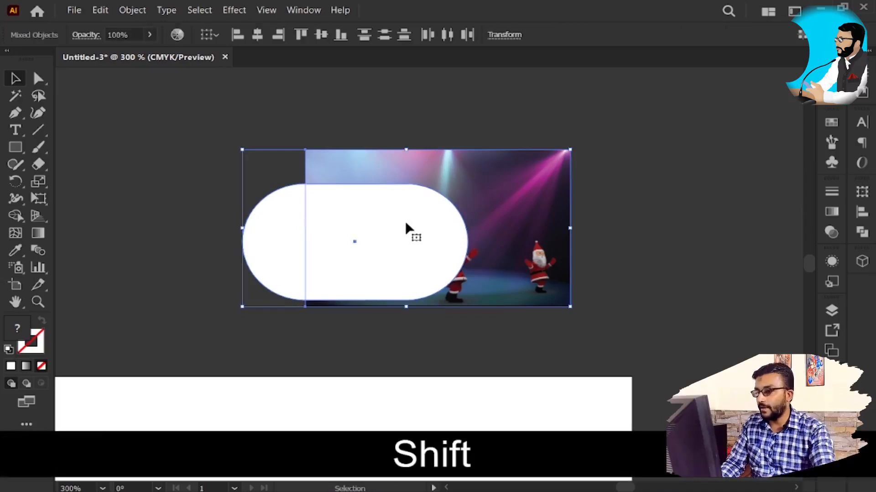
{"action": "left_click", "coordinate": [305, 10]}
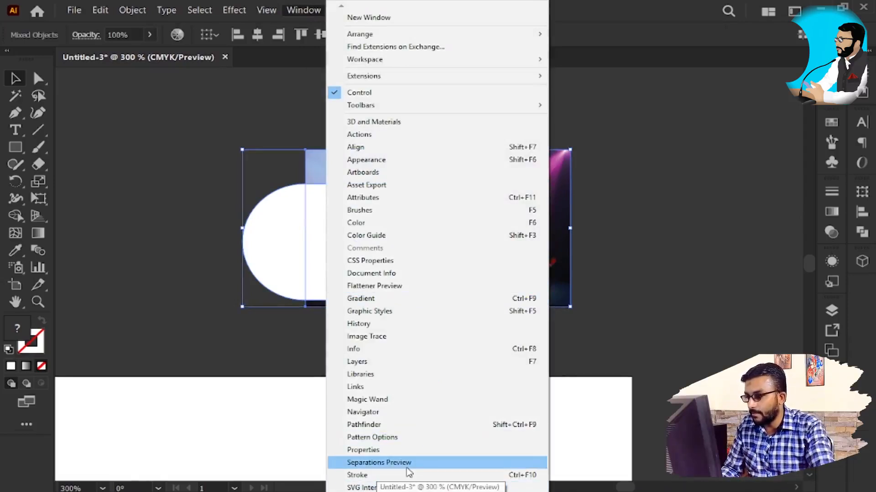
{"action": "mouse_move", "coordinate": [387, 489]}
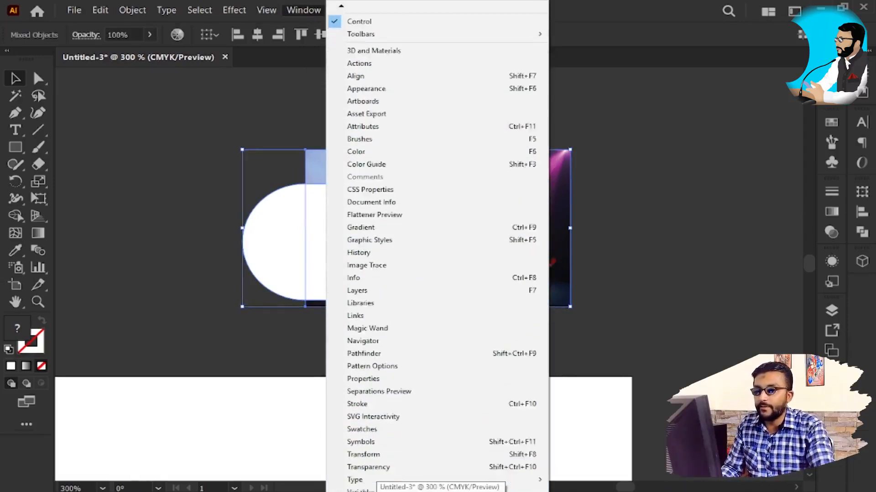
{"action": "left_click", "coordinate": [410, 370]}
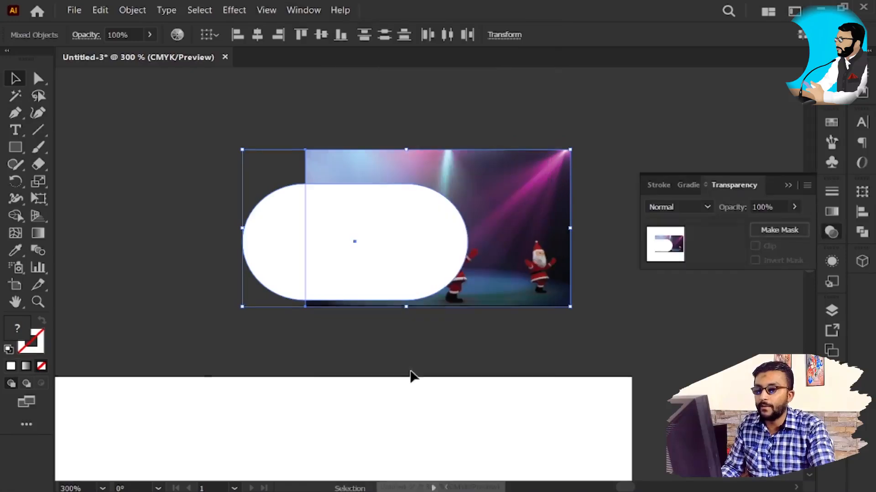
{"action": "left_click", "coordinate": [780, 229]}
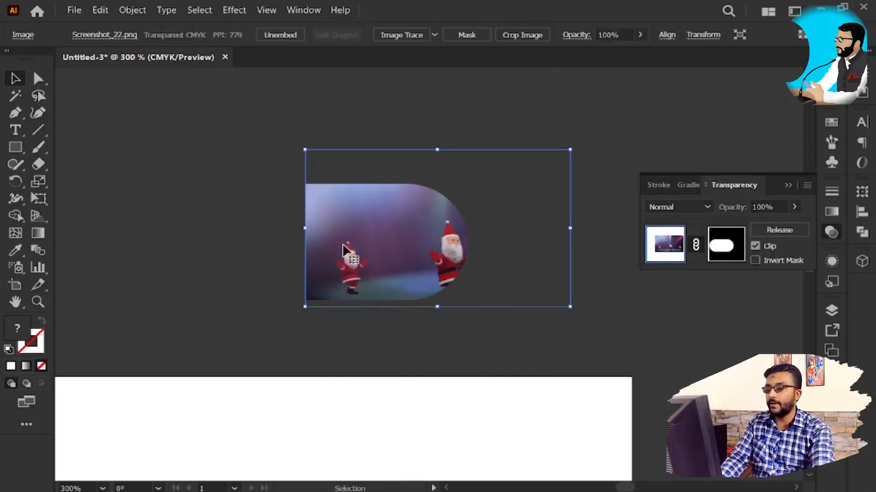
{"action": "left_click", "coordinate": [449, 356]}
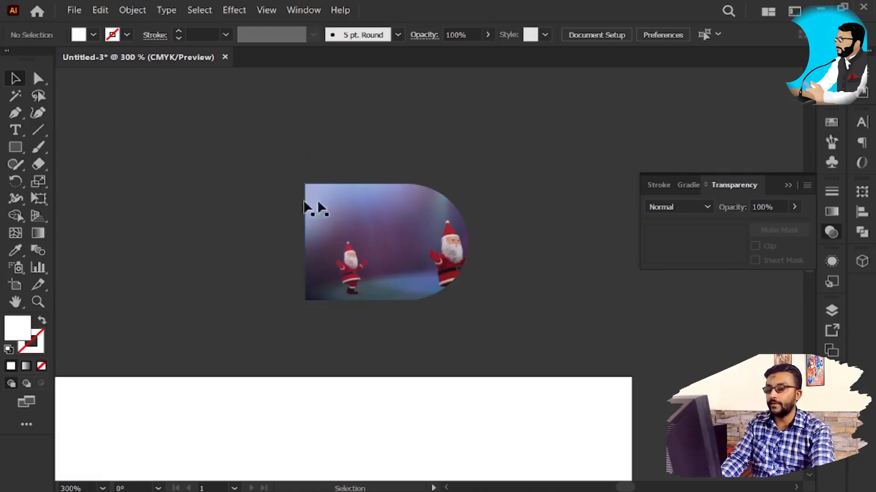
Step: Isolate the masked image, shift it slightly to the right and leave isolation mode
{"action": "double_click", "coordinate": [375, 258]}
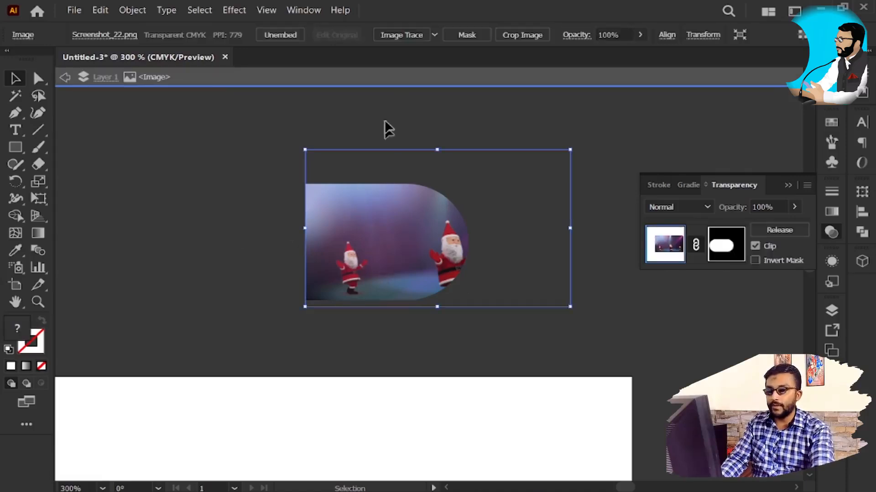
{"action": "mouse_move", "coordinate": [401, 252]}
{"action": "left_mouse_down"}
{"action": "mouse_move", "coordinate": [294, 245]}
{"action": "mouse_move", "coordinate": [405, 248]}
{"action": "left_mouse_up"}
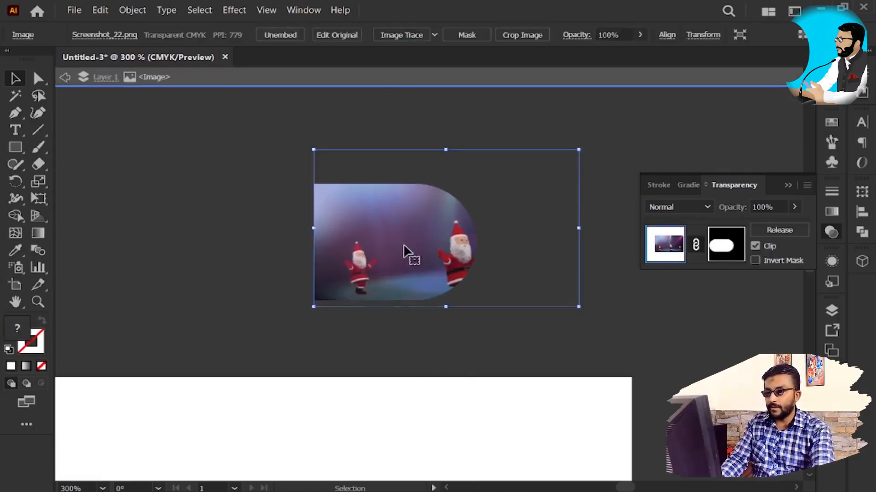
{"action": "left_click", "coordinate": [611, 308]}
{"action": "left_click", "coordinate": [424, 232]}
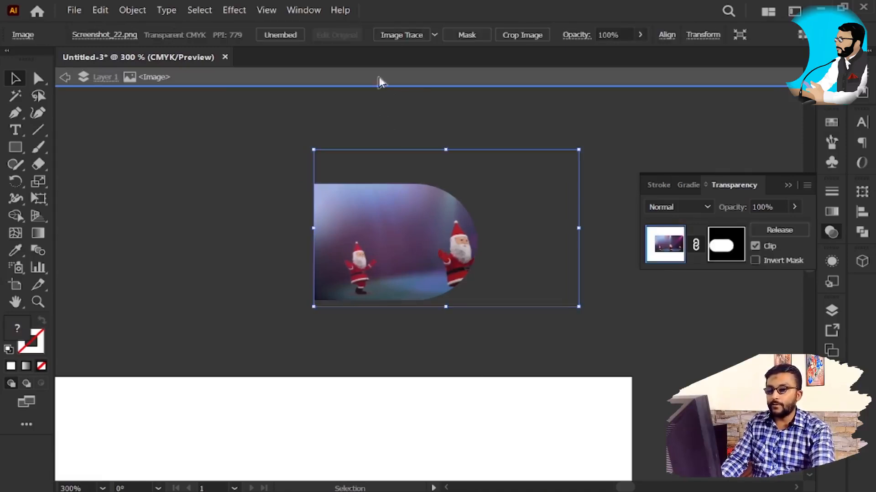
{"action": "left_click", "coordinate": [410, 72]}
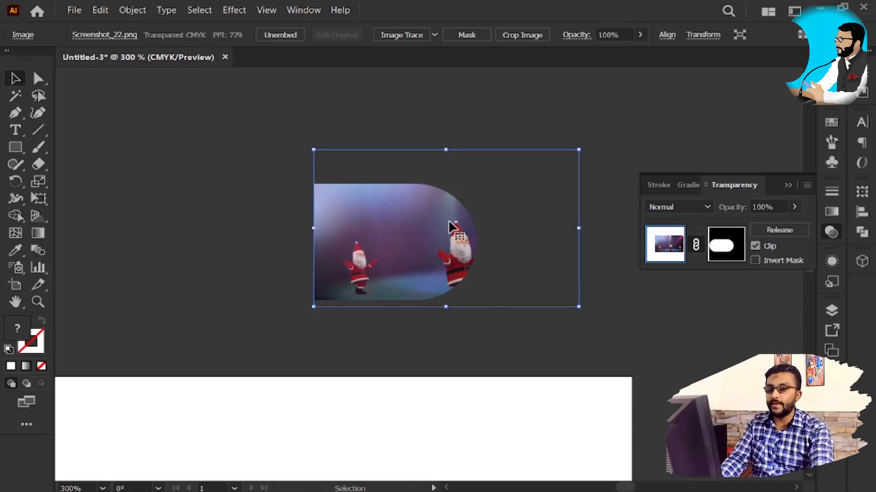
{"action": "left_click", "coordinate": [532, 318]}
{"action": "left_click", "coordinate": [453, 238]}
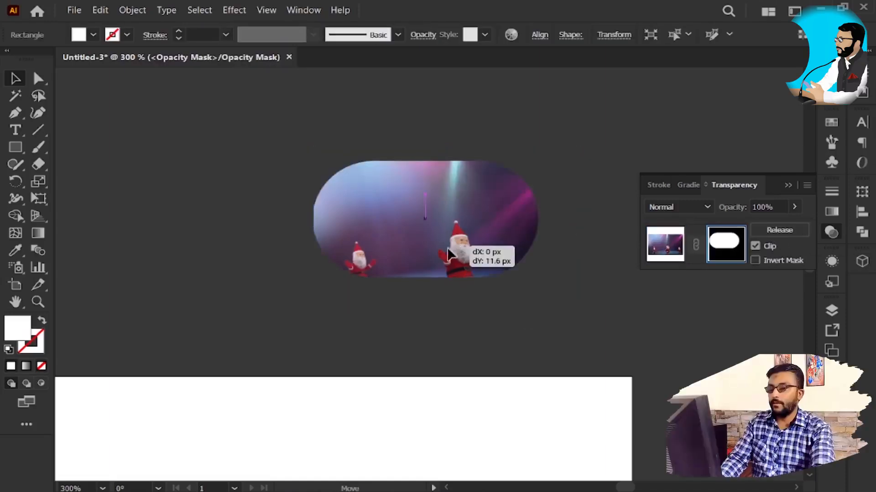
Step: Edit the opacity mask by moving its pill over the image and enlarging it to about the image's width, then finish mask editing
{"action": "left_click_drag", "start_coordinate": [442, 244], "coordinate": [449, 276]}
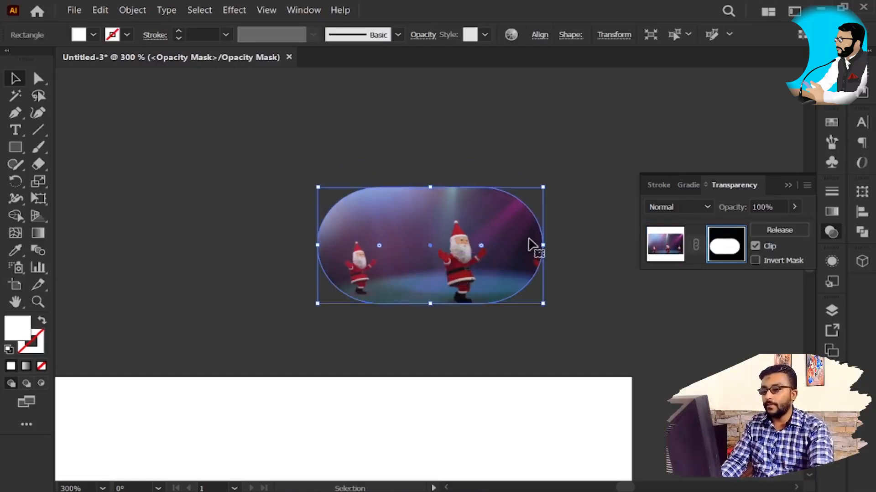
{"action": "key", "text": "alt+shift"}
{"action": "left_click_drag", "start_coordinate": [546, 190], "coordinate": [566, 178]}
{"action": "left_click_drag", "start_coordinate": [405, 267], "coordinate": [414, 257]}
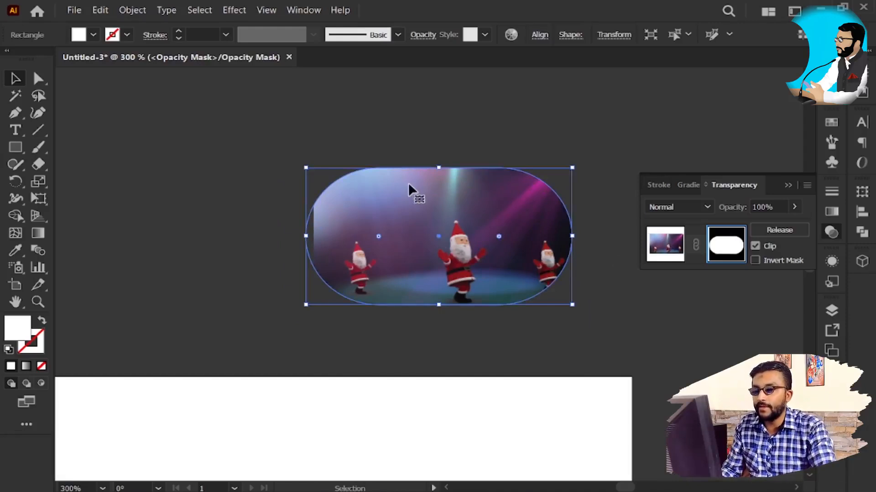
{"action": "left_click", "coordinate": [487, 309]}
{"action": "left_click", "coordinate": [488, 237]}
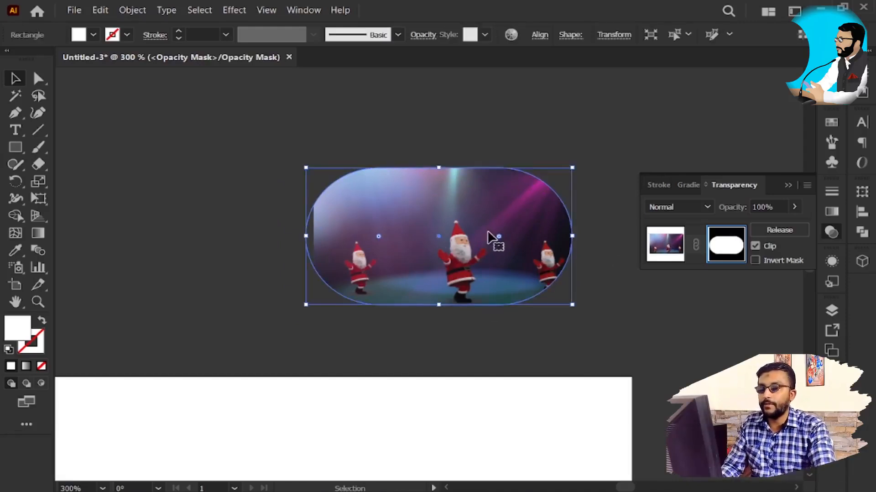
{"action": "left_click", "coordinate": [674, 247]}
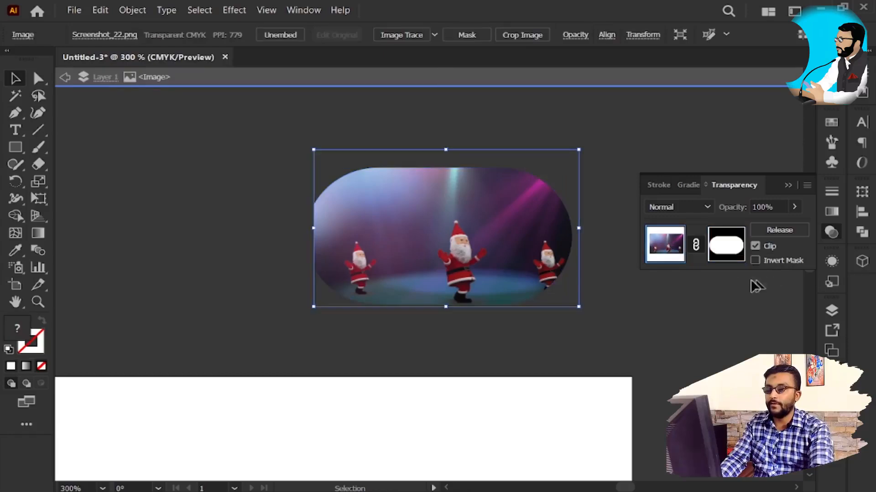
{"action": "left_click", "coordinate": [506, 72]}
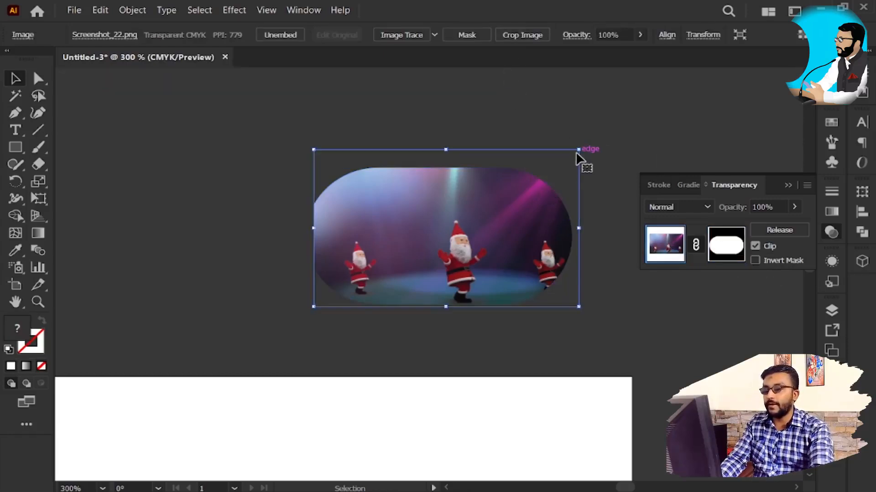
Step: Scale the masked Santa image up proportionally together with its linked mask and reposition it on the canvas
{"action": "left_click_drag", "start_coordinate": [625, 119], "coordinate": [626, 119]}
{"action": "left_click", "coordinate": [507, 208]}
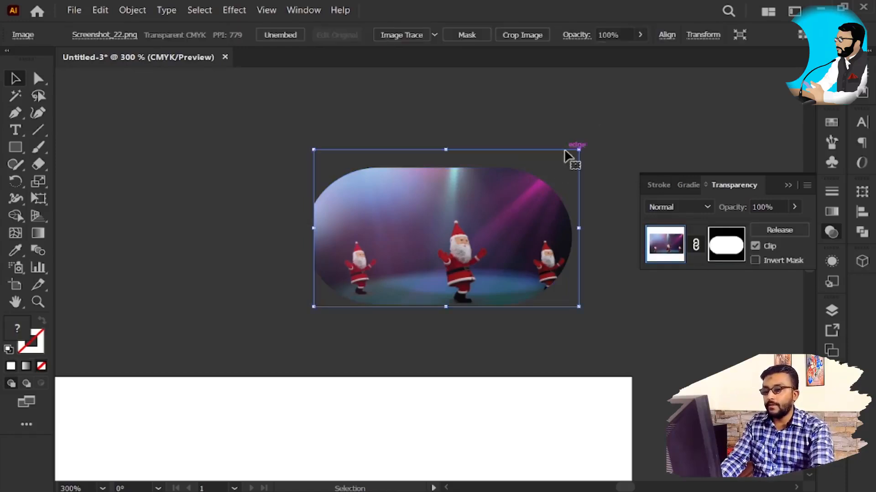
{"action": "left_click_drag", "start_coordinate": [579, 149], "coordinate": [601, 129]}
{"action": "left_click_drag", "start_coordinate": [500, 235], "coordinate": [474, 248]}
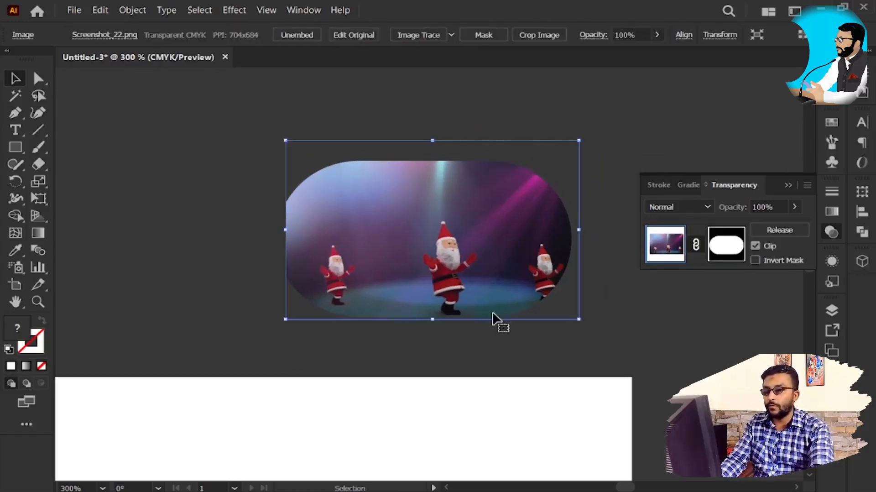
Step: Unlink the opacity mask, then enlarge and reposition only the Santa image so it fills the pill's sides
{"action": "left_click", "coordinate": [695, 247]}
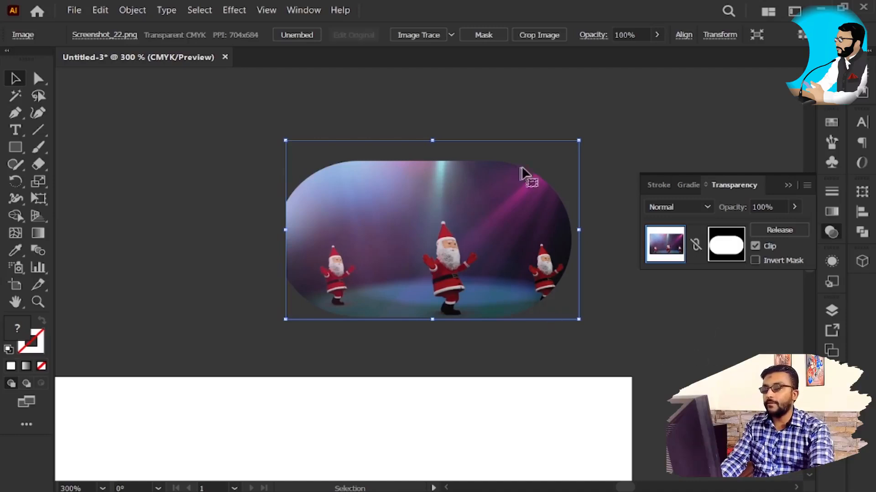
{"action": "double_click", "coordinate": [478, 217]}
{"action": "left_click_drag", "start_coordinate": [489, 203], "coordinate": [487, 225]}
{"action": "left_click_drag", "start_coordinate": [576, 145], "coordinate": [601, 129]}
{"action": "left_click_drag", "start_coordinate": [461, 274], "coordinate": [461, 248]}
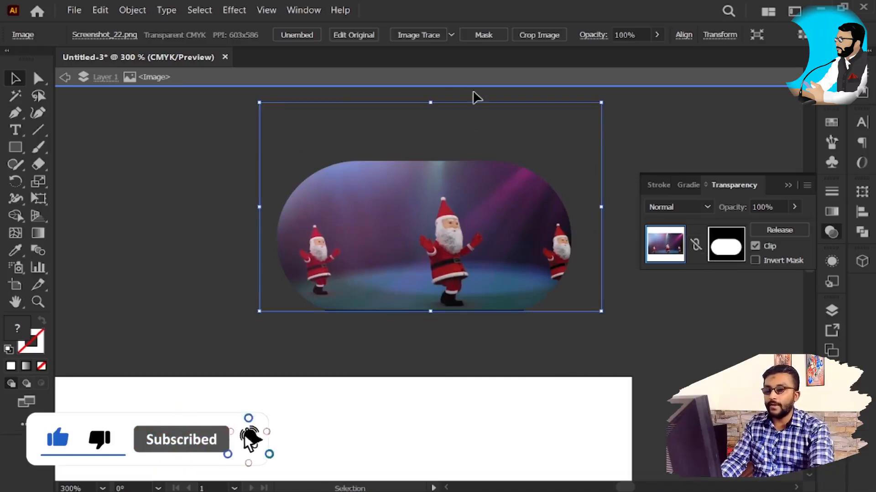
{"action": "key", "text": "Escape"}
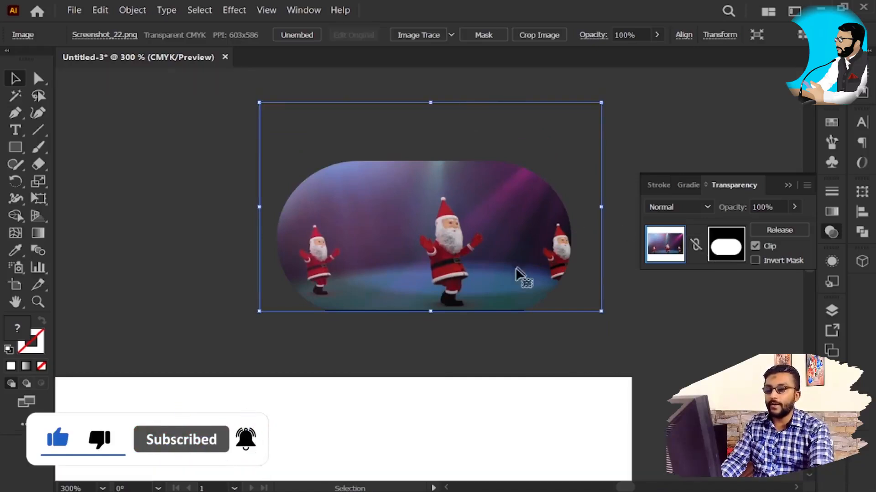
Step: Edit the opacity mask by moving its pill up over the Santa image, then return to editing the image
{"action": "left_click", "coordinate": [716, 251]}
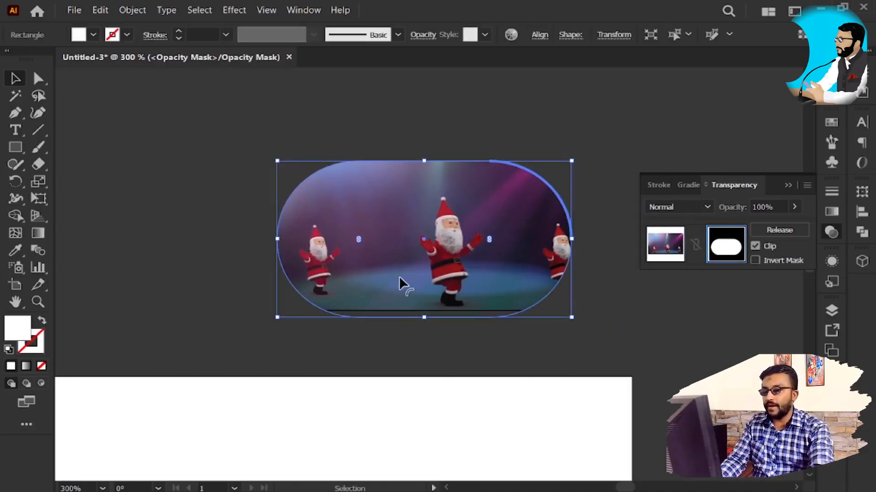
{"action": "left_click_drag", "start_coordinate": [428, 288], "coordinate": [431, 260]}
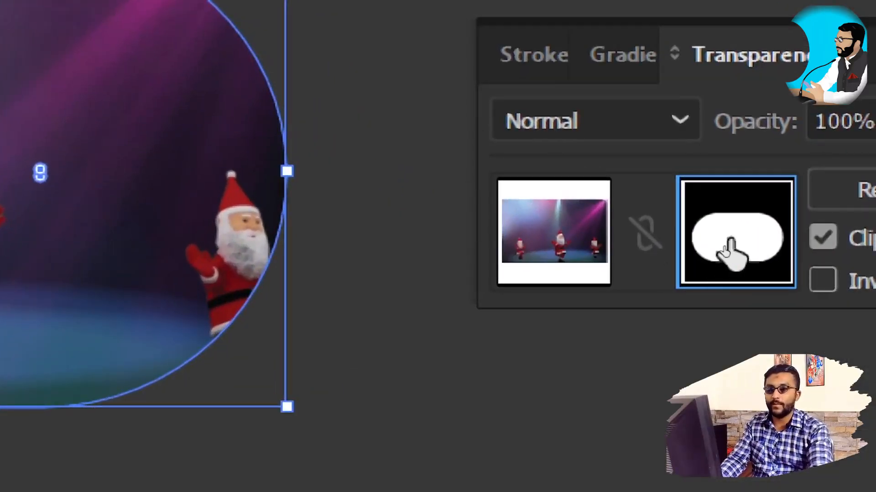
{"action": "left_click", "coordinate": [543, 242]}
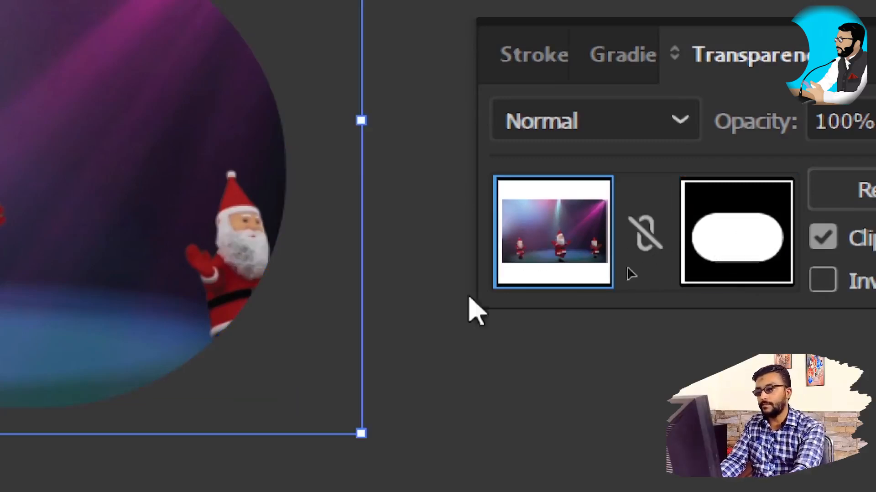
{"action": "scroll", "coordinate": [122, 314], "scroll_direction": "down", "scroll_amount": 2}
{"action": "key", "text": "super"}
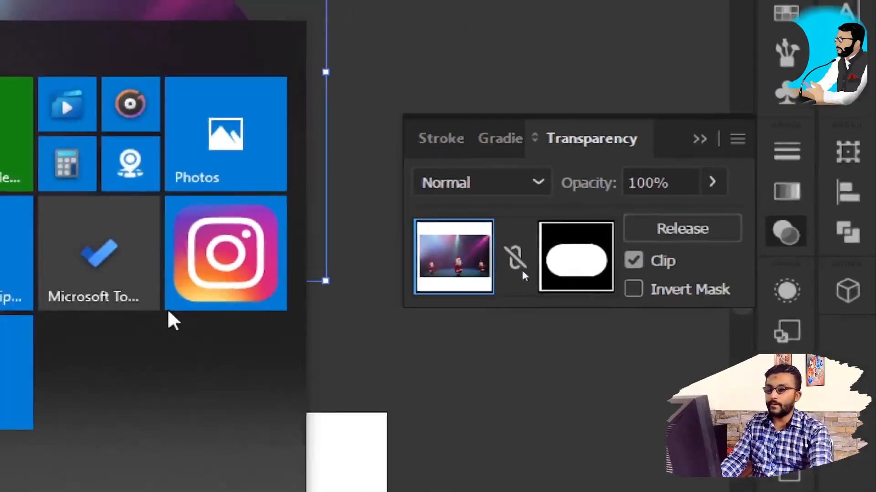
{"action": "key", "text": "super+minus"}
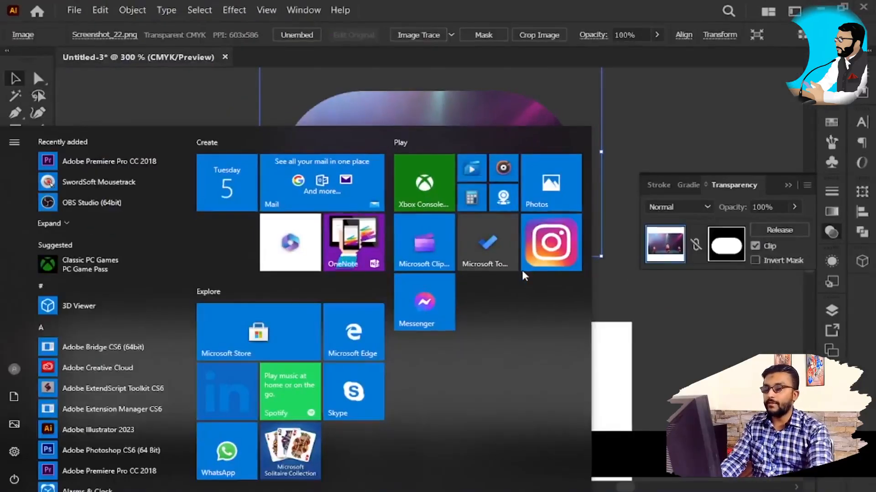
{"action": "left_click", "coordinate": [757, 138]}
{"action": "left_click", "coordinate": [557, 178]}
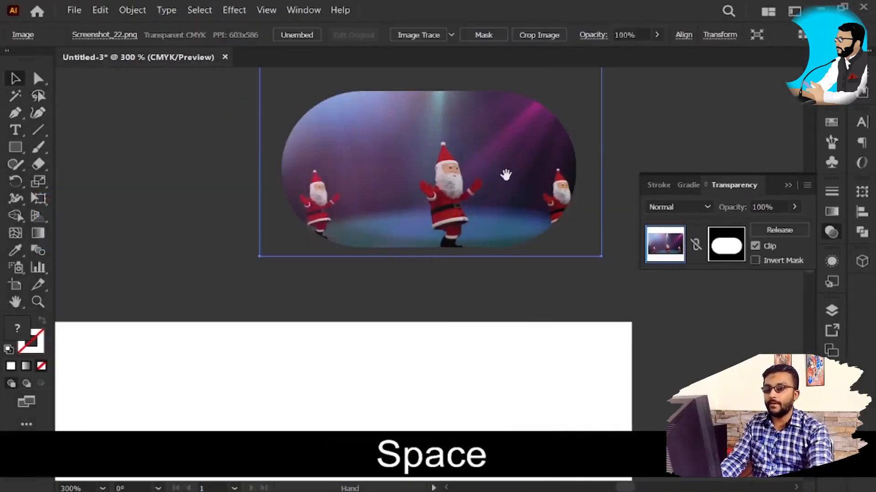
Step: Reduce the corner rounding of the opacity mask's pill and shift it slightly so more of the outer Santas is included
{"action": "left_click_drag", "start_coordinate": [504, 186], "coordinate": [527, 242]}
{"action": "left_click", "coordinate": [717, 250]}
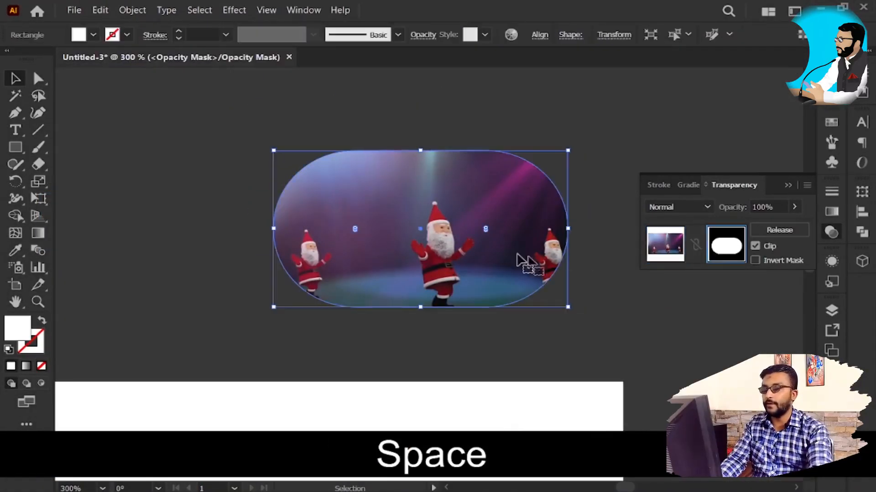
{"action": "left_click_drag", "start_coordinate": [485, 228], "coordinate": [538, 207]}
{"action": "key", "text": "v"}
{"action": "mouse_move", "coordinate": [385, 270]}
{"action": "left_mouse_down"}
{"action": "mouse_move", "coordinate": [406, 256]}
{"action": "mouse_move", "coordinate": [479, 264]}
{"action": "mouse_move", "coordinate": [396, 267]}
{"action": "left_mouse_up"}
{"action": "key", "text": "v"}
{"action": "left_click", "coordinate": [494, 346]}
{"action": "left_click", "coordinate": [436, 269]}
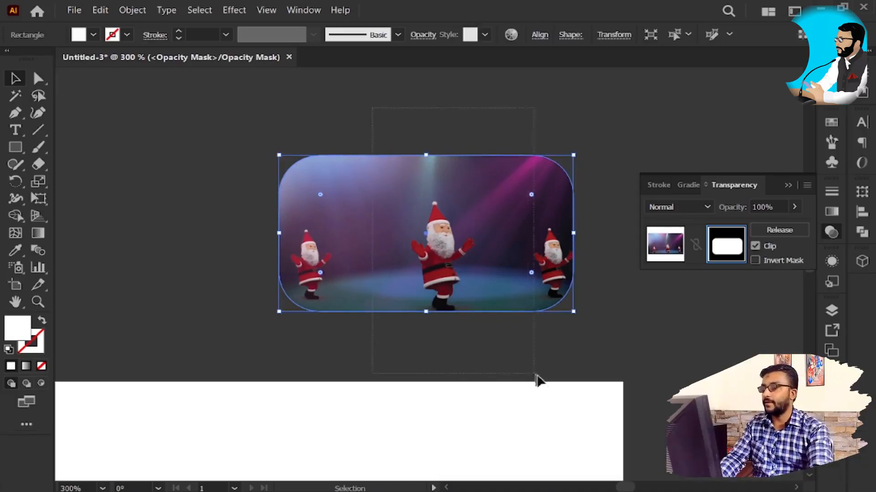
Step: Replace the rounded rectangle in the opacity mask with a large white five-pointed star placed over the Santa image
{"action": "key", "text": "Delete"}
{"action": "left_click_drag", "start_coordinate": [23, 149], "coordinate": [102, 219]}
{"action": "left_click_drag", "start_coordinate": [224, 176], "coordinate": [342, 240]}
{"action": "key", "text": "v"}
{"action": "left_click_drag", "start_coordinate": [245, 154], "coordinate": [447, 216]}
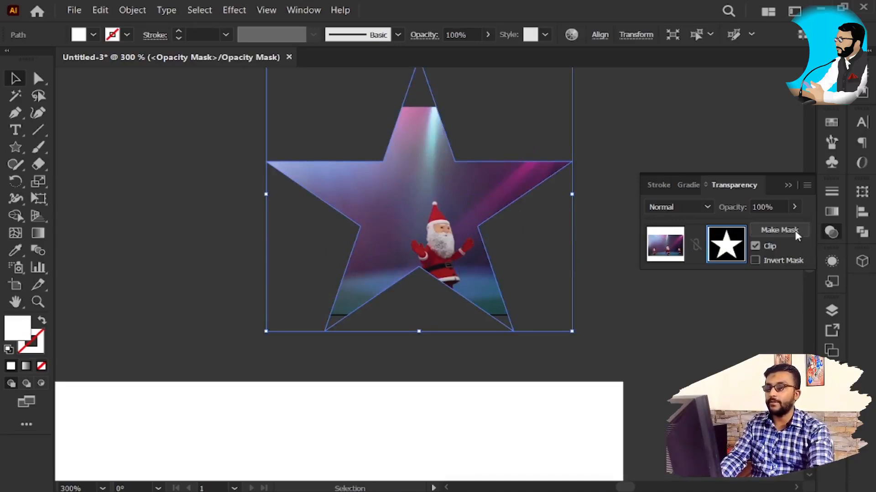
Step: Release the star opacity mask and delete the Santa image, keeping the white star
{"action": "left_click", "coordinate": [794, 228]}
{"action": "left_click", "coordinate": [363, 199]}
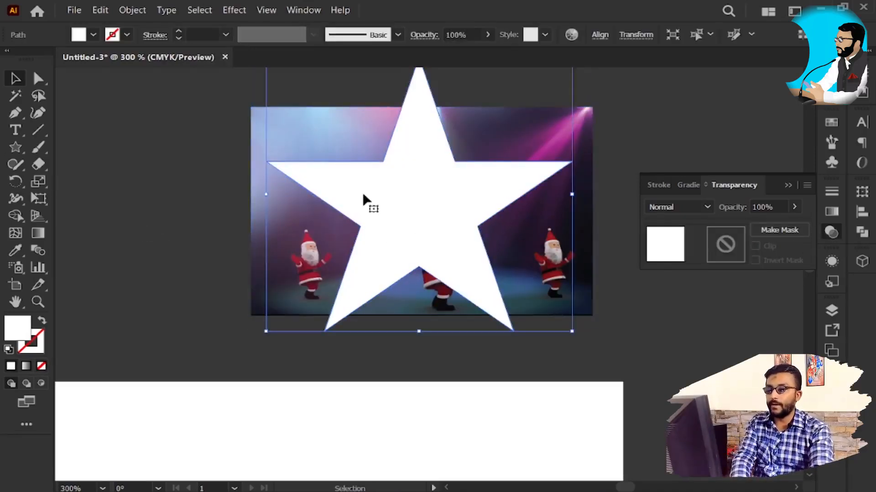
{"action": "left_click", "coordinate": [552, 313]}
{"action": "key", "text": "Delete"}
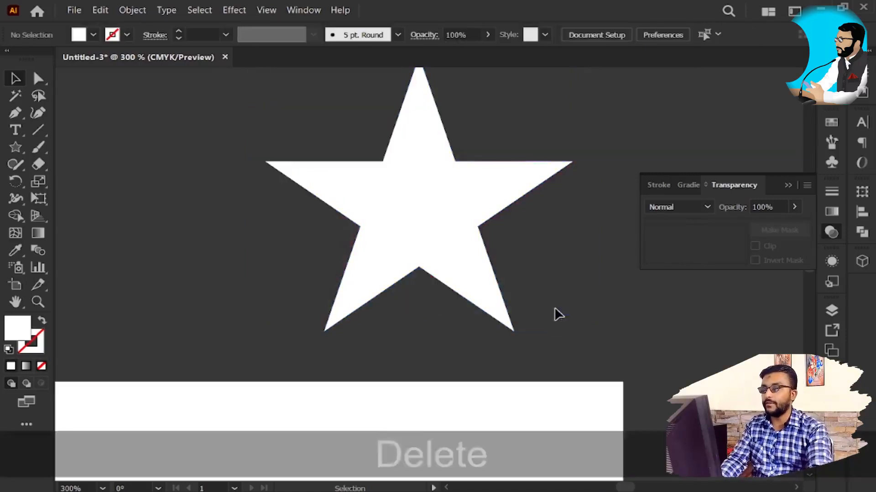
Step: Place the gettyimages bp picture from the Lightshot folder over the star and enlarge it proportionally from its center
{"action": "key", "text": "alt+Tab"}
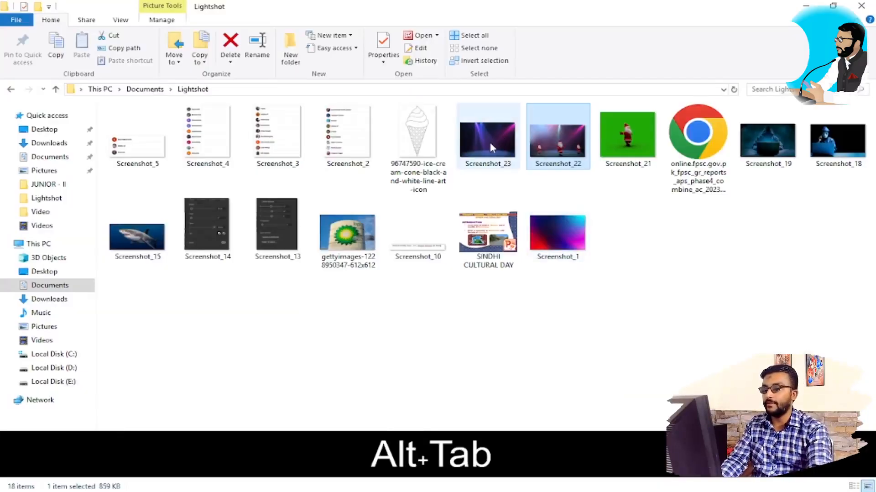
{"action": "key", "text": "alt+Tab"}
{"action": "left_click_drag", "start_coordinate": [347, 234], "coordinate": [440, 220]}
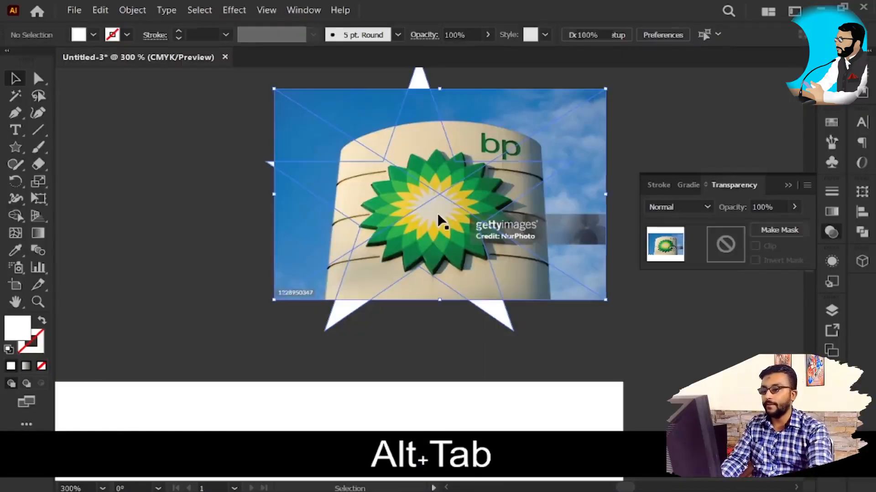
{"action": "left_click_drag", "start_coordinate": [274, 301], "coordinate": [222, 365]}
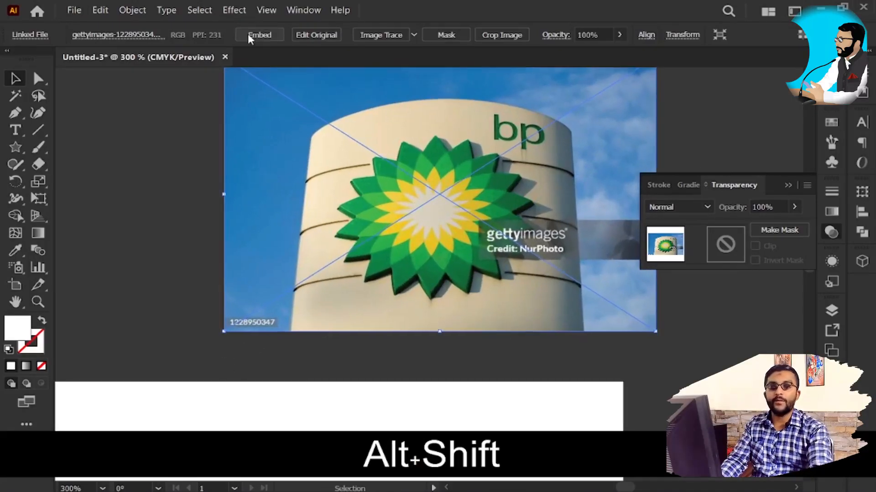
Step: Embed the bp picture and send it to the back behind the white star
{"action": "left_click", "coordinate": [251, 35]}
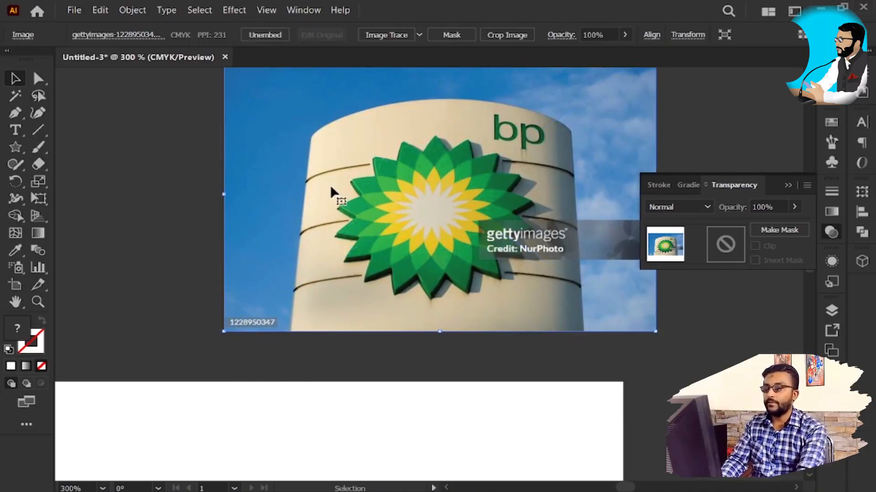
{"action": "key", "text": "ctrl+shift+bracketleft"}
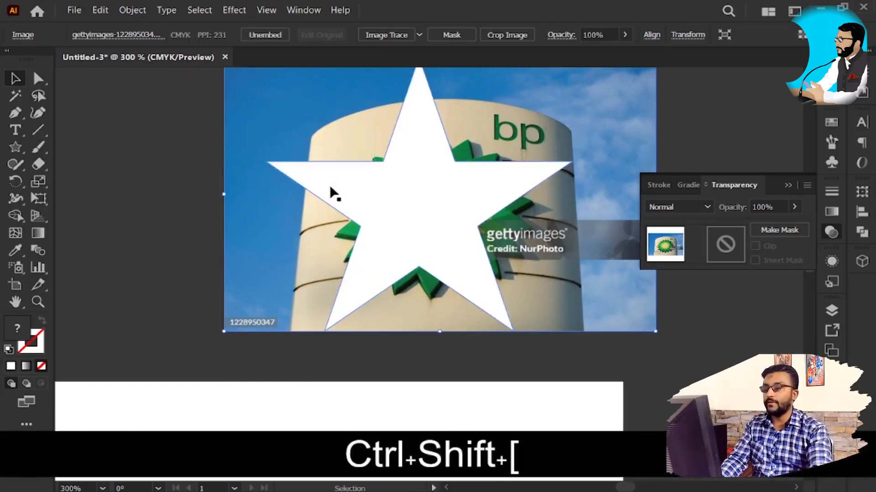
{"action": "left_click", "coordinate": [363, 190]}
{"action": "left_click", "coordinate": [196, 278]}
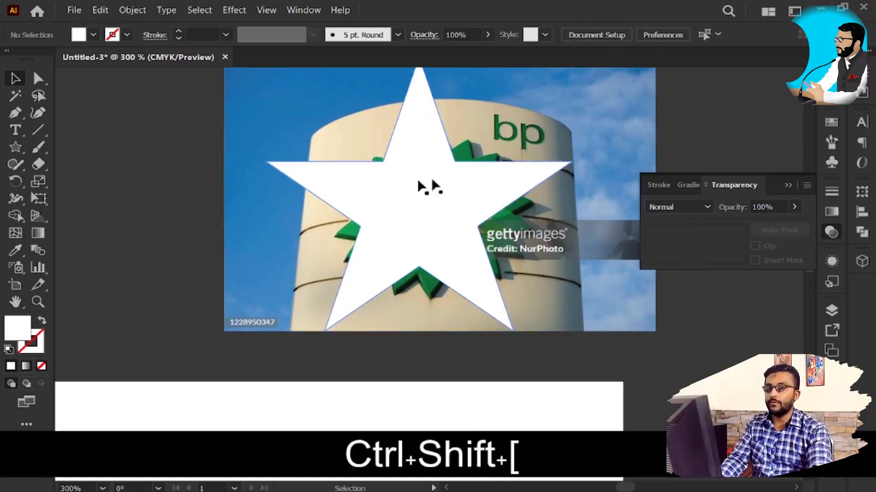
Step: Fill the star with black and make it an opacity mask for the bp picture
{"action": "left_click", "coordinate": [440, 178]}
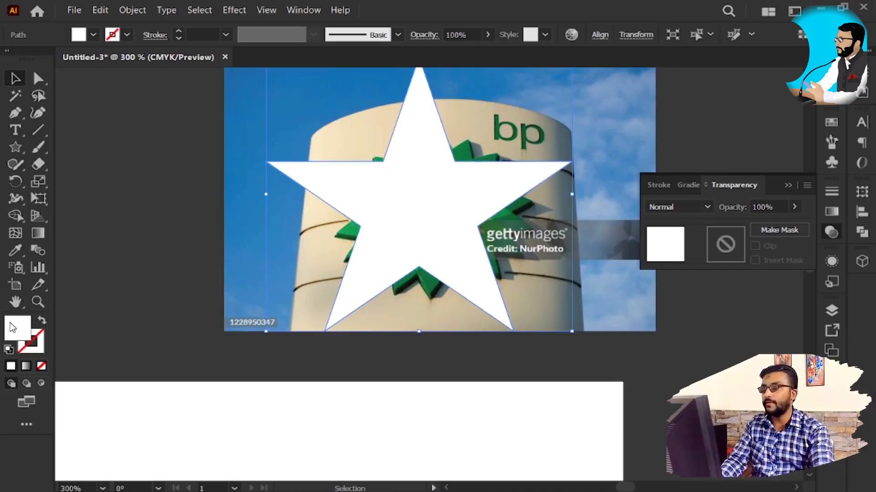
{"action": "left_click", "coordinate": [93, 36]}
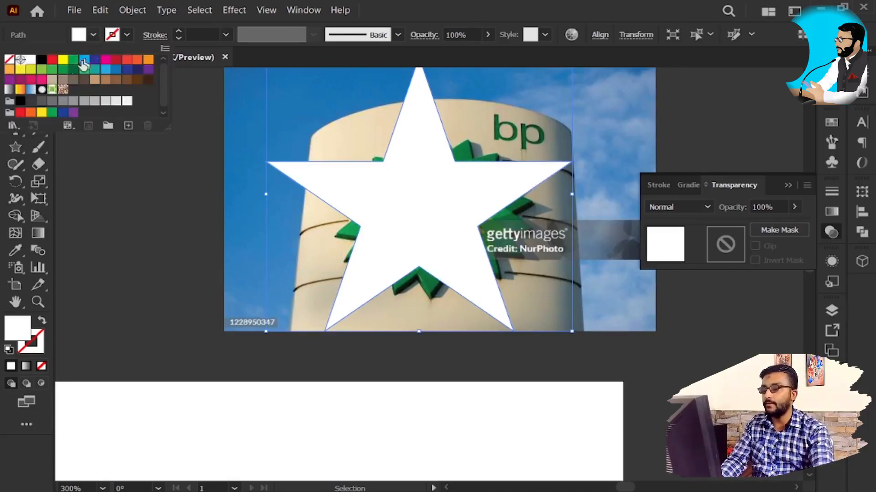
{"action": "left_click", "coordinate": [41, 60]}
{"action": "key", "text": "v"}
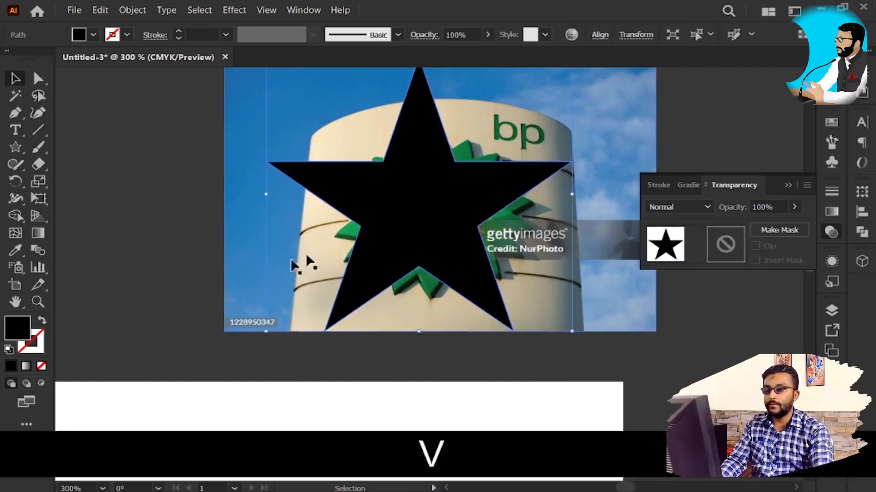
{"action": "left_click", "coordinate": [242, 242], "text": "shift"}
{"action": "left_click", "coordinate": [779, 229]}
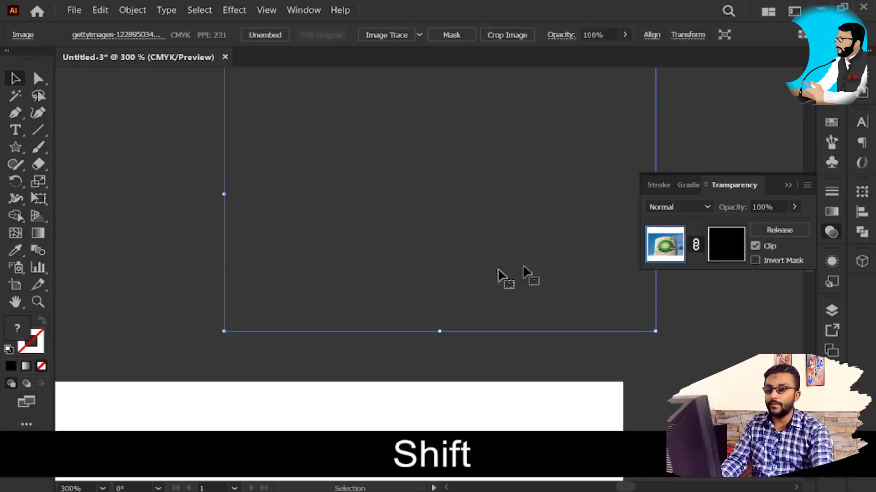
Step: Unlink the black star mask, open it for editing and release it from the bp picture
{"action": "left_click", "coordinate": [472, 246]}
{"action": "left_click", "coordinate": [465, 237]}
{"action": "left_click", "coordinate": [696, 246]}
{"action": "left_click", "coordinate": [733, 245]}
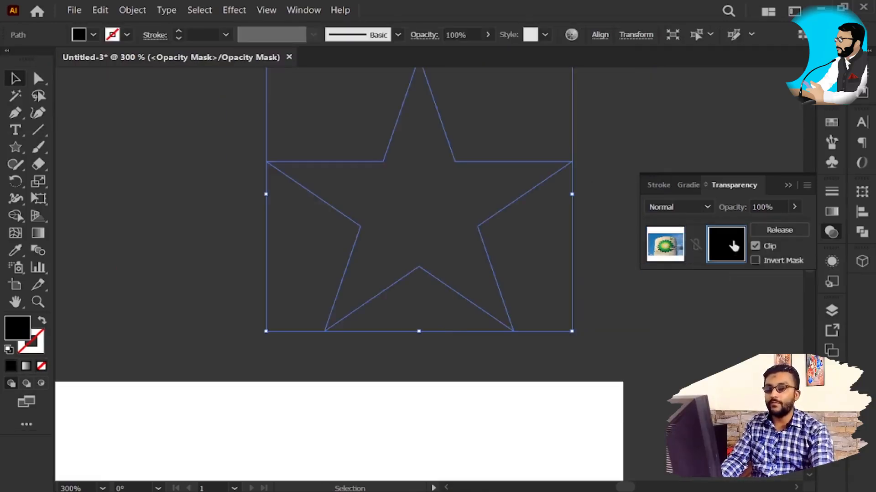
{"action": "left_click", "coordinate": [787, 230]}
{"action": "left_click", "coordinate": [707, 346]}
Step: Fill the black star with white
{"action": "left_click", "coordinate": [470, 244]}
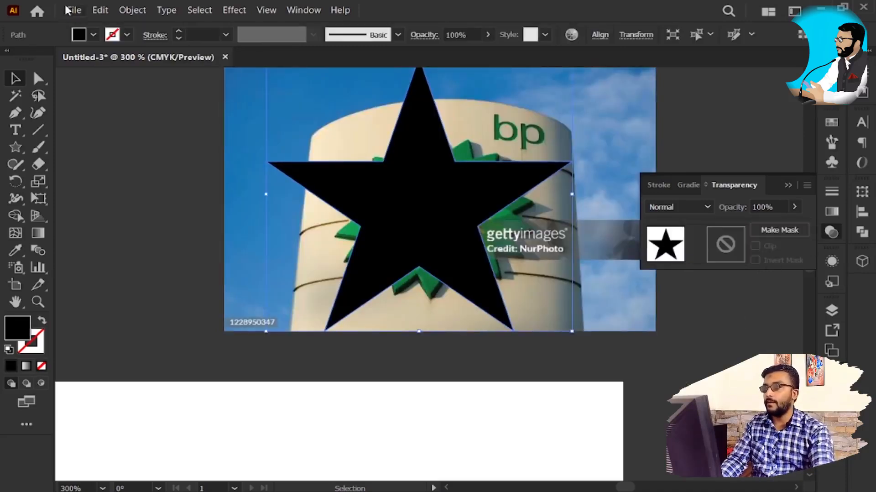
{"action": "left_click", "coordinate": [93, 34]}
{"action": "left_click", "coordinate": [29, 60]}
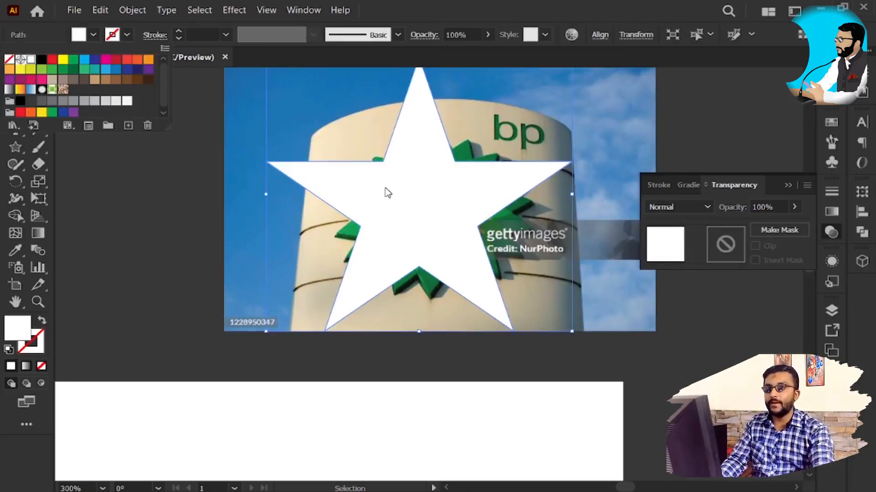
Step: Make the white star an opacity mask on the bp picture, unlinked and with the Overlay blending mode
{"action": "left_click", "coordinate": [443, 182]}
{"action": "key", "text": "space"}
{"action": "left_click_drag", "start_coordinate": [436, 180], "coordinate": [421, 223]}
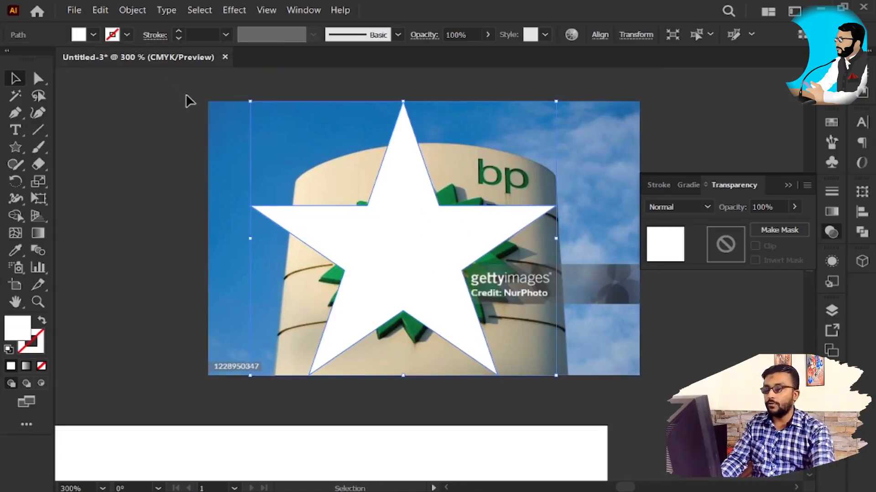
{"action": "left_click_drag", "start_coordinate": [91, 141], "coordinate": [455, 326]}
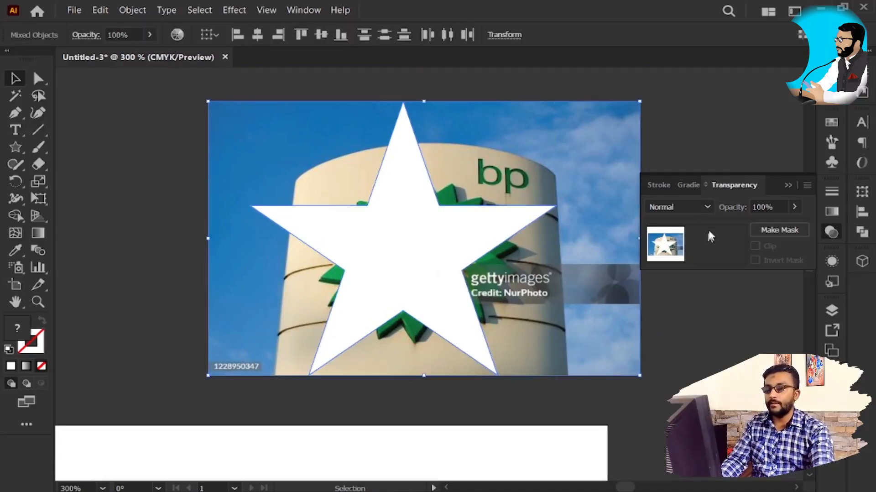
{"action": "left_click", "coordinate": [772, 230]}
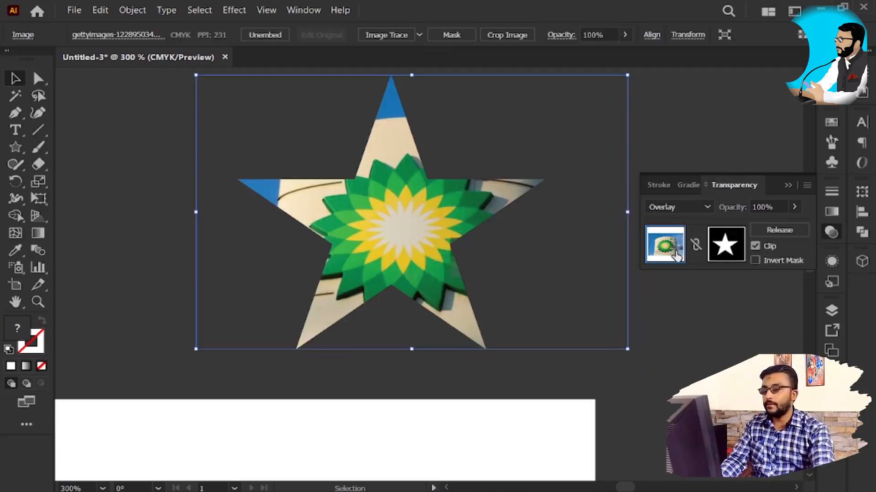
{"action": "left_click", "coordinate": [693, 347]}
{"action": "left_click", "coordinate": [387, 259]}
Step: Move the four white swirl shapes of the ice cream to the right of the drawing and fill them with cyan blue
{"action": "key", "text": "space"}
{"action": "left_click_drag", "start_coordinate": [350, 407], "coordinate": [475, 195]}
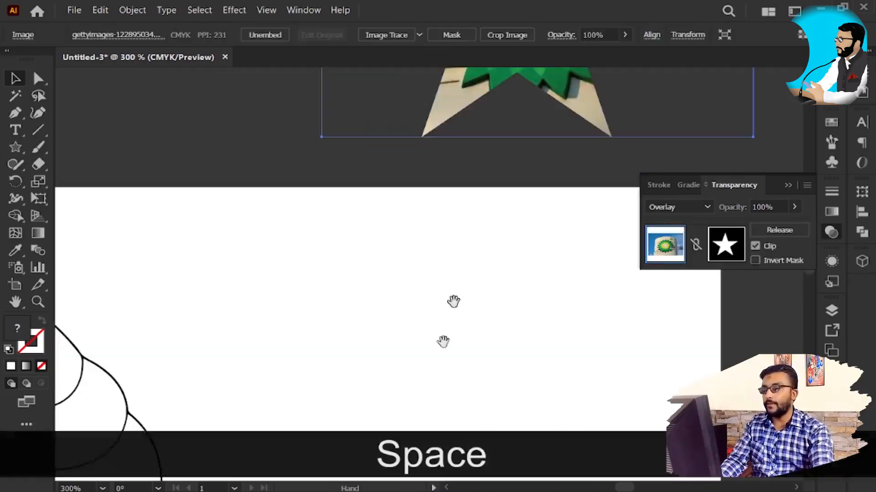
{"action": "left_click_drag", "start_coordinate": [387, 455], "coordinate": [455, 248]}
{"action": "left_click_drag", "start_coordinate": [350, 299], "coordinate": [565, 254]}
{"action": "left_click", "coordinate": [348, 273]}
{"action": "right_click", "coordinate": [347, 274]}
{"action": "left_click", "coordinate": [307, 111]}
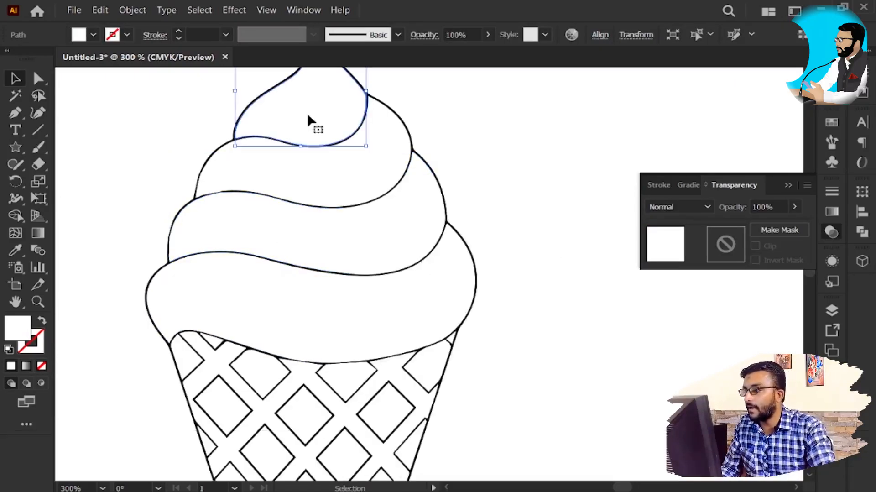
{"action": "left_click", "coordinate": [335, 182], "text": "shift"}
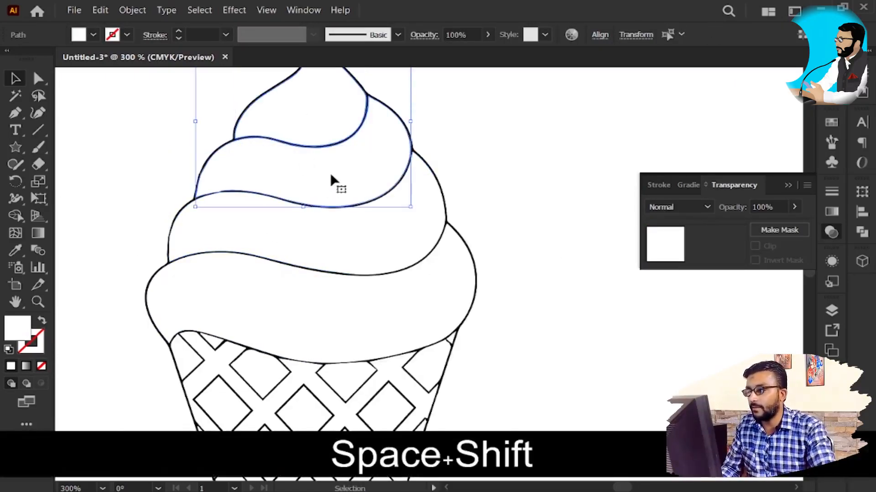
{"action": "left_click", "coordinate": [371, 248], "text": "shift"}
{"action": "left_click", "coordinate": [389, 328], "text": "shift"}
{"action": "scroll", "coordinate": [434, 310], "scroll_direction": "down", "scroll_amount": 2}
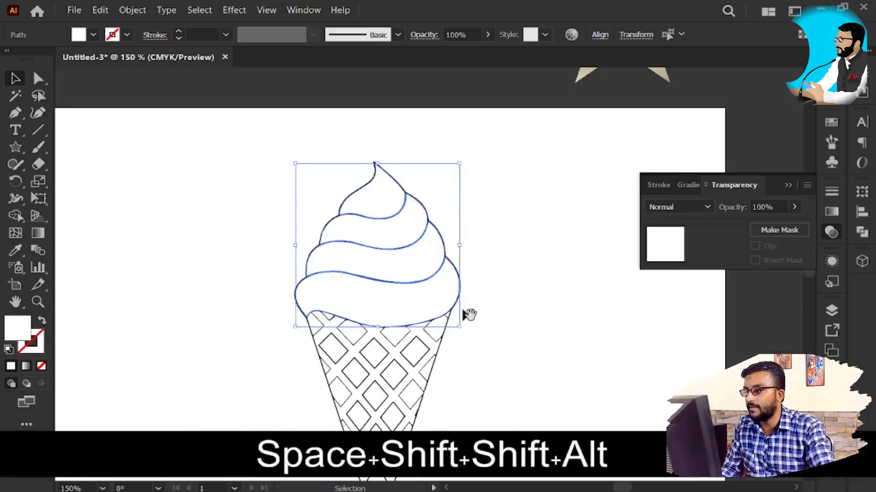
{"action": "left_click_drag", "start_coordinate": [518, 339], "coordinate": [463, 308]}
{"action": "left_click_drag", "start_coordinate": [520, 354], "coordinate": [477, 351]}
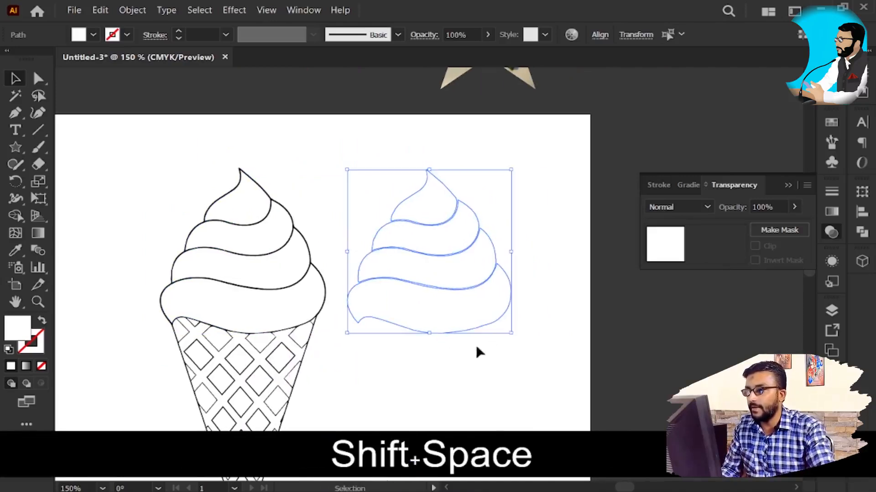
{"action": "left_click", "coordinate": [92, 35]}
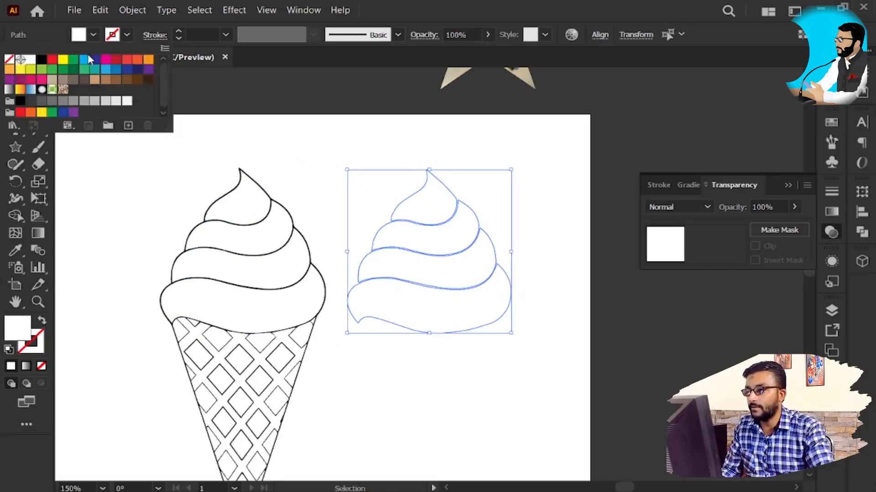
{"action": "left_click", "coordinate": [89, 58]}
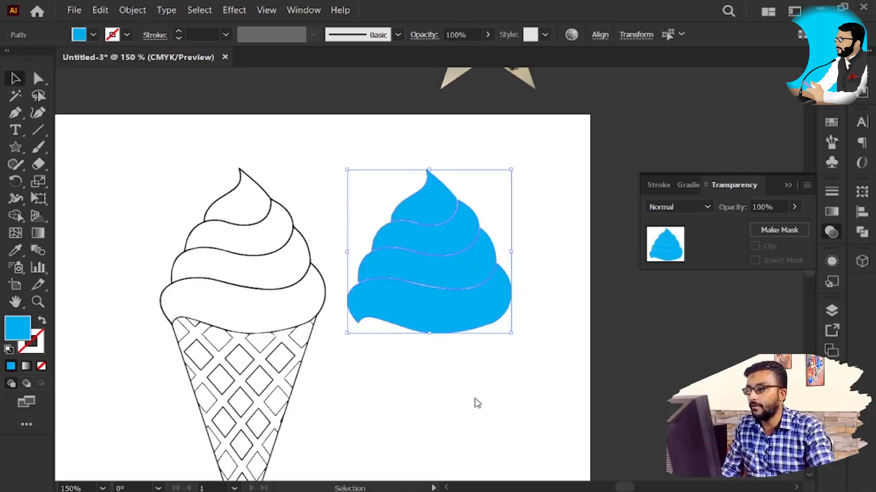
Step: Select the black ice cream outline and release its compound path
{"action": "left_click", "coordinate": [269, 204]}
{"action": "right_click", "coordinate": [250, 247]}
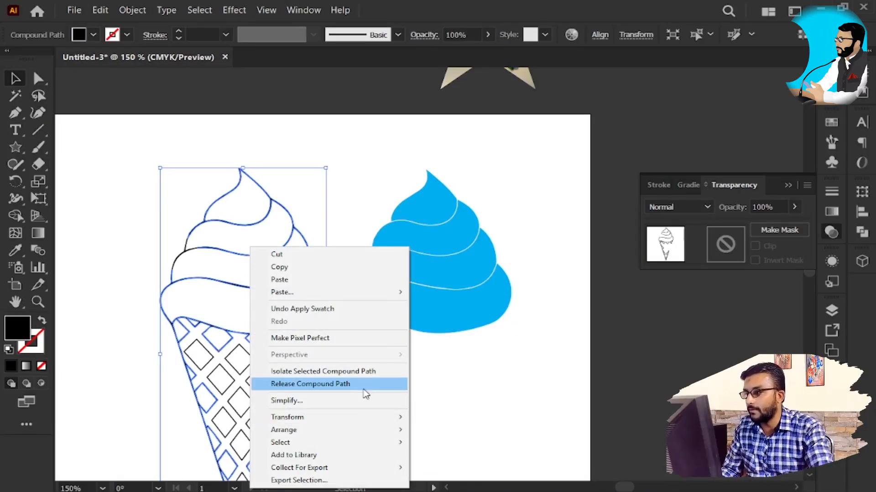
{"action": "left_click", "coordinate": [364, 388]}
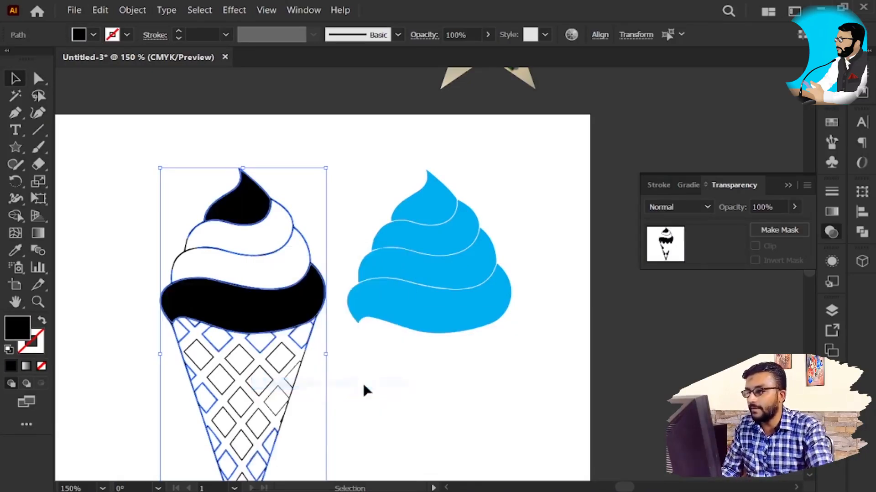
Step: Delete the original black-and-white ice cream drawing, keeping only the cyan swirl shapes beside it
{"action": "left_click", "coordinate": [269, 308]}
{"action": "key", "text": "space"}
{"action": "left_click_drag", "start_coordinate": [270, 309], "coordinate": [223, 324]}
{"action": "key", "text": "Delete"}
{"action": "left_click", "coordinate": [356, 336]}
{"action": "left_click_drag", "start_coordinate": [356, 336], "coordinate": [218, 328]}
{"action": "key", "text": "ctrl+z"}
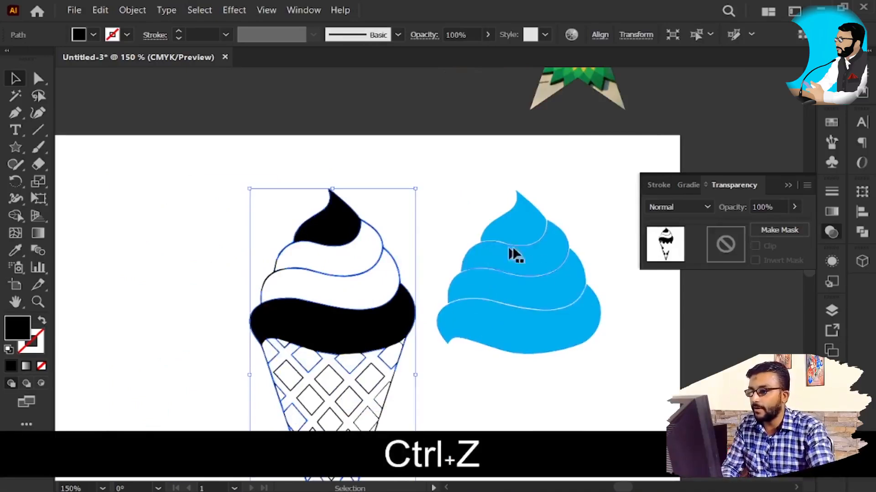
{"action": "key", "text": "ctrl+minus"}
{"action": "key", "text": "ctrl+minus"}
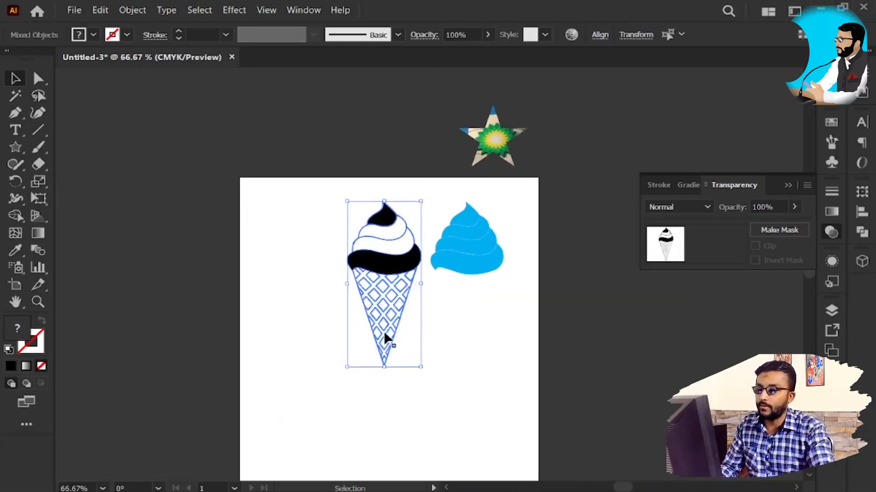
{"action": "key", "text": "Delete"}
Step: Fill the topmost cyan swirl shape with a light gray swatch
{"action": "key", "text": "z"}
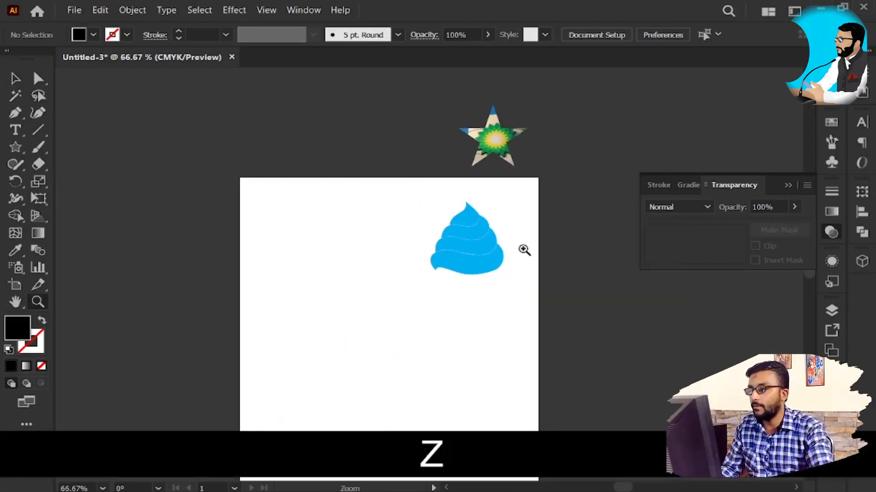
{"action": "left_click", "coordinate": [527, 216]}
{"action": "key", "text": "space"}
{"action": "left_click_drag", "start_coordinate": [478, 245], "coordinate": [514, 184]}
{"action": "key", "text": "v"}
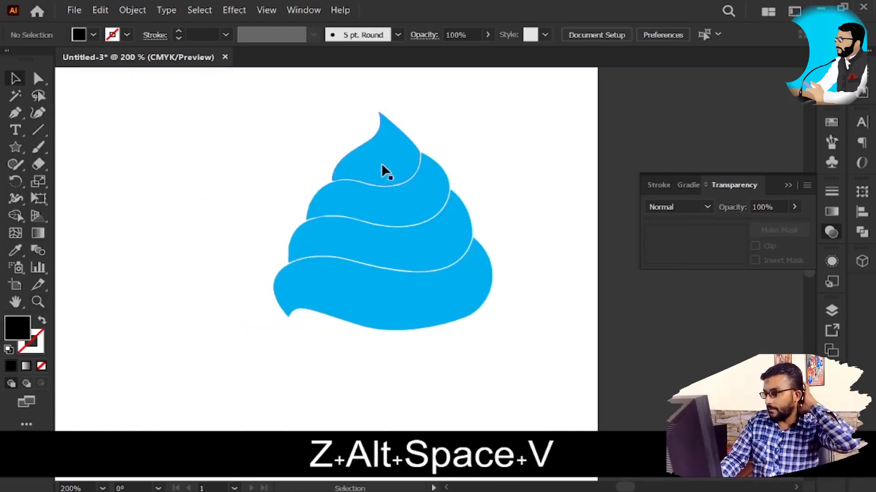
{"action": "left_click", "coordinate": [383, 167]}
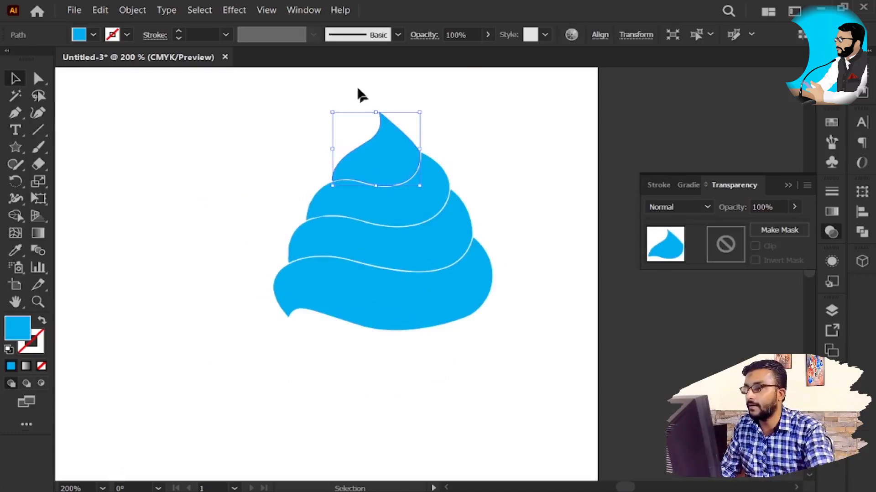
{"action": "left_click", "coordinate": [85, 37]}
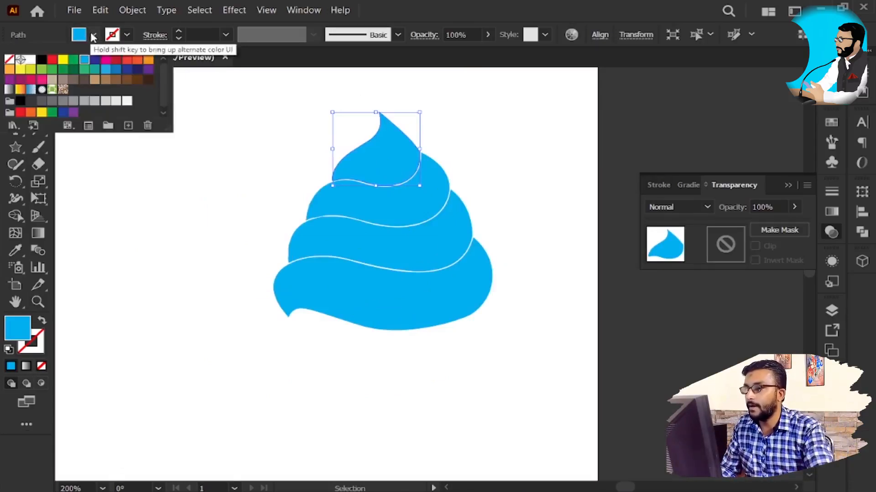
{"action": "left_click", "coordinate": [114, 102]}
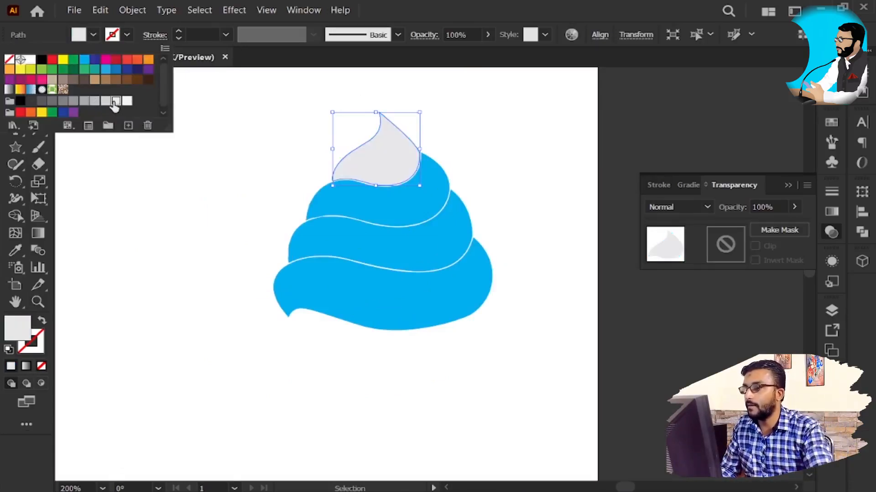
{"action": "left_click", "coordinate": [106, 102]}
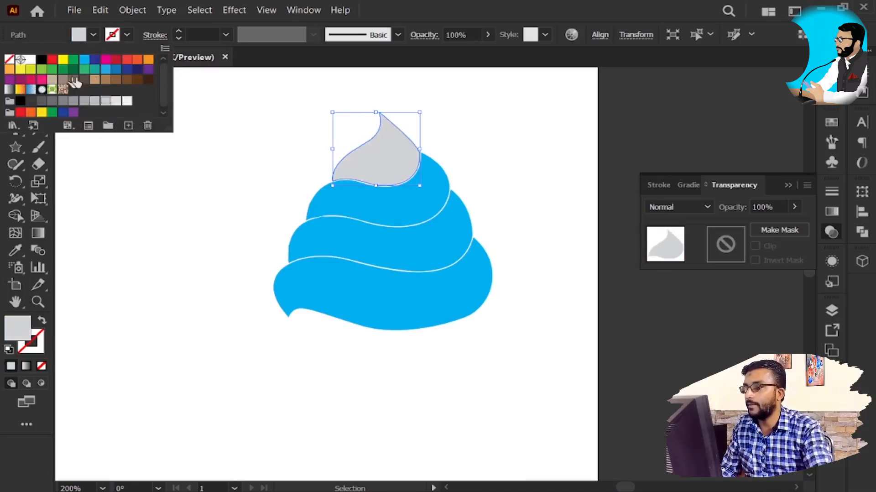
{"action": "left_click", "coordinate": [117, 106]}
{"action": "key", "text": "z"}
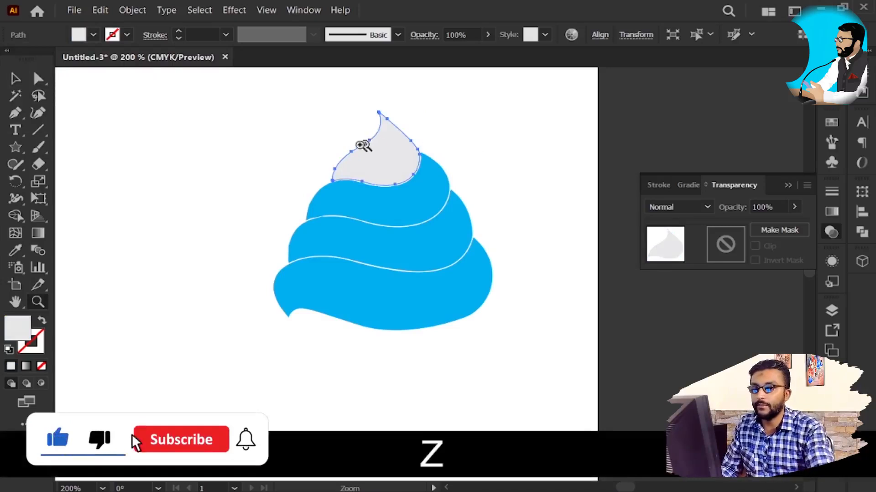
{"action": "key", "text": "v"}
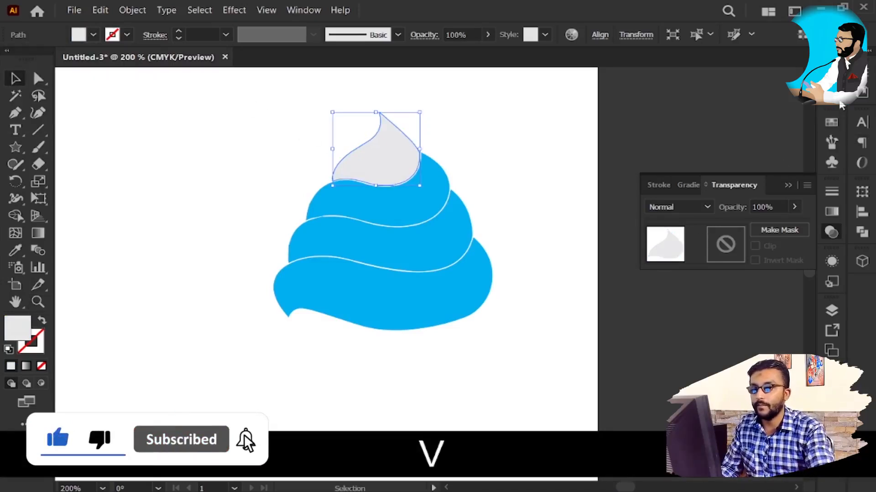
Step: Fill the topmost swirl shape with the light tan brown swatch, enlarging the Swatches panel
{"action": "left_click", "coordinate": [834, 87]}
{"action": "left_click", "coordinate": [831, 122]}
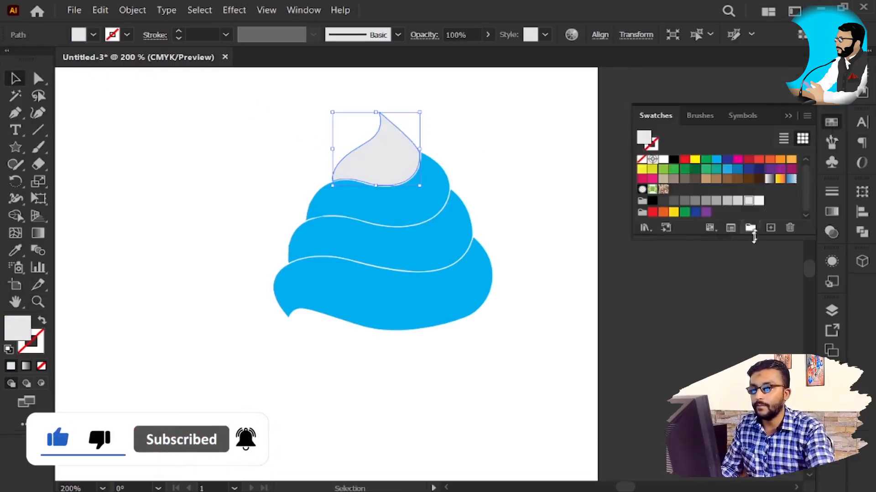
{"action": "left_click_drag", "start_coordinate": [739, 236], "coordinate": [739, 282]}
{"action": "left_click", "coordinate": [707, 180]}
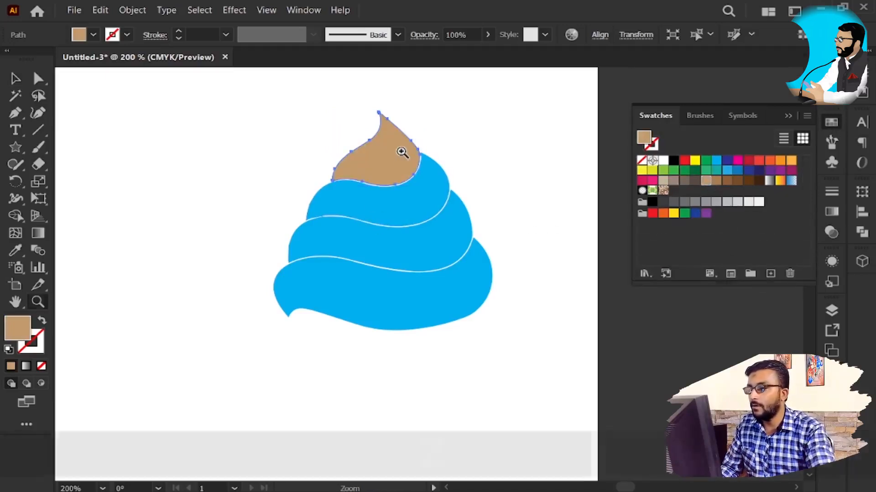
Step: Start a gradient mesh on the tan top swirl and reduce it to 3 rows
{"action": "key", "text": "z"}
{"action": "scroll", "coordinate": [410, 156], "scroll_direction": "up", "scroll_amount": 2}
{"action": "key", "text": "space"}
{"action": "left_click_drag", "start_coordinate": [379, 182], "coordinate": [379, 269]}
{"action": "key", "text": "v"}
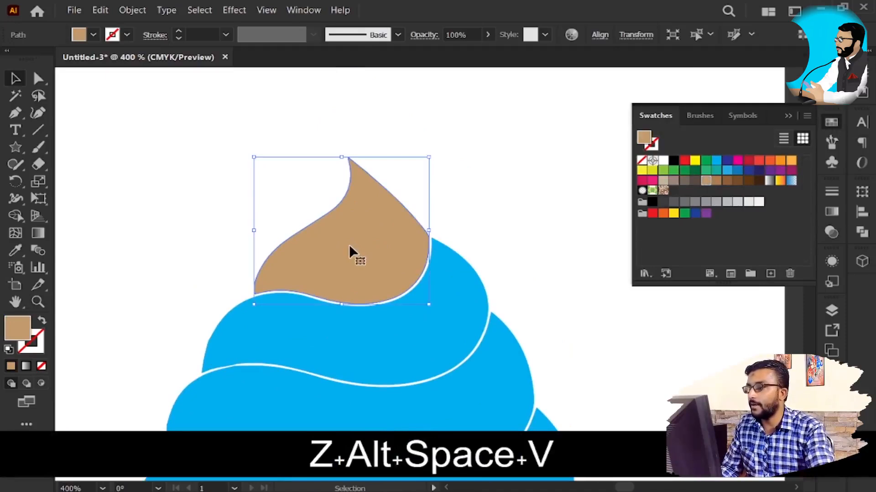
{"action": "left_click", "coordinate": [100, 10]}
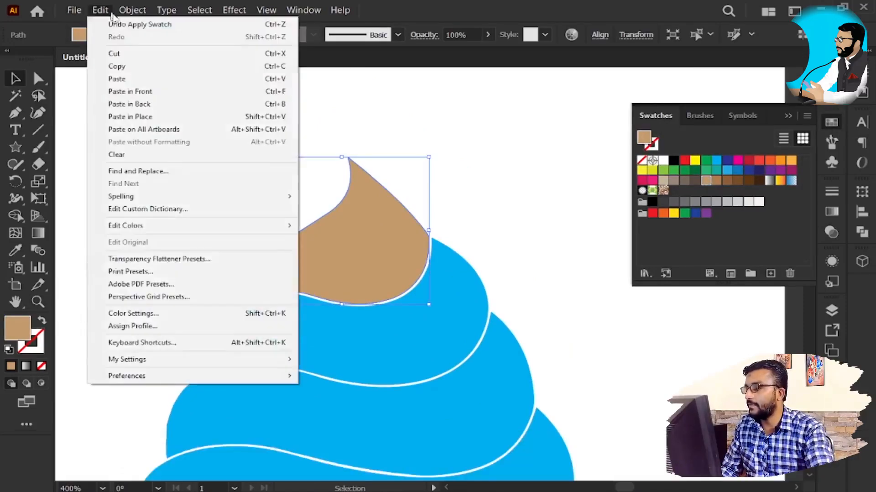
{"action": "left_click", "coordinate": [133, 10]}
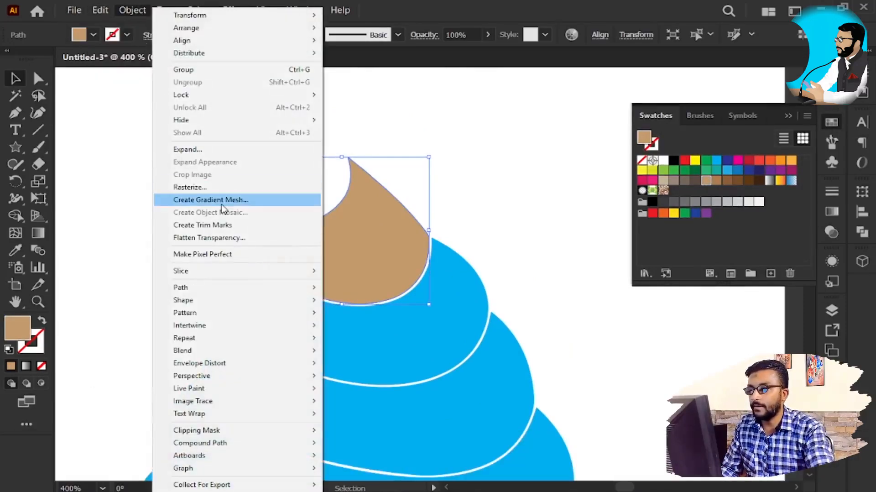
{"action": "left_click", "coordinate": [221, 204]}
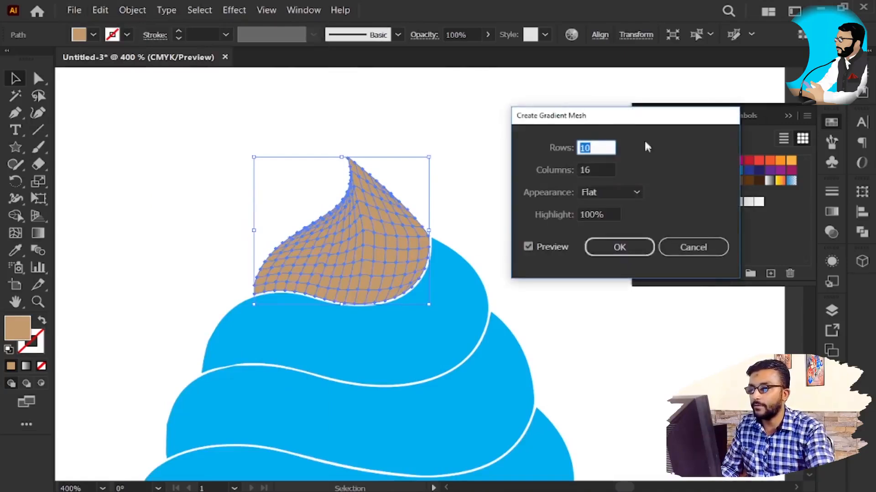
{"action": "key", "text": "BackSpace"}
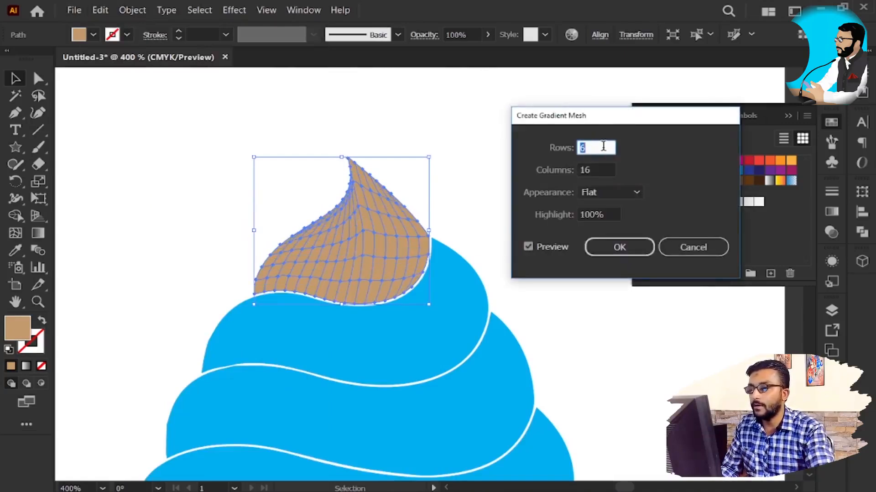
{"action": "key", "text": "Up"}
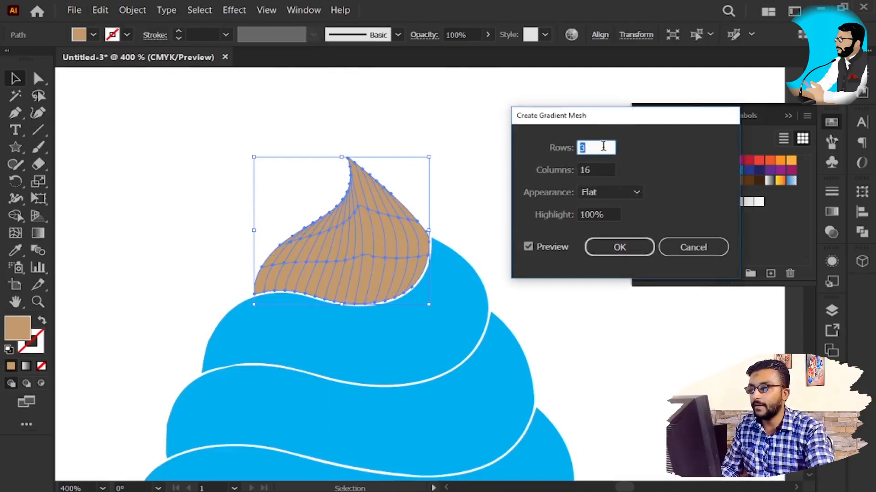
Step: Set the gradient mesh to 6 columns and 5 rows with Flat appearance, and create it on the tan swirl
{"action": "left_click", "coordinate": [607, 168]}
{"action": "key", "text": "Down"}
{"action": "key", "text": "Down"}
{"action": "key", "text": "Down"}
{"action": "key", "text": "Down"}
{"action": "key", "text": "Down"}
{"action": "key", "text": "Down"}
{"action": "key", "text": "Down"}
{"action": "key", "text": "Down"}
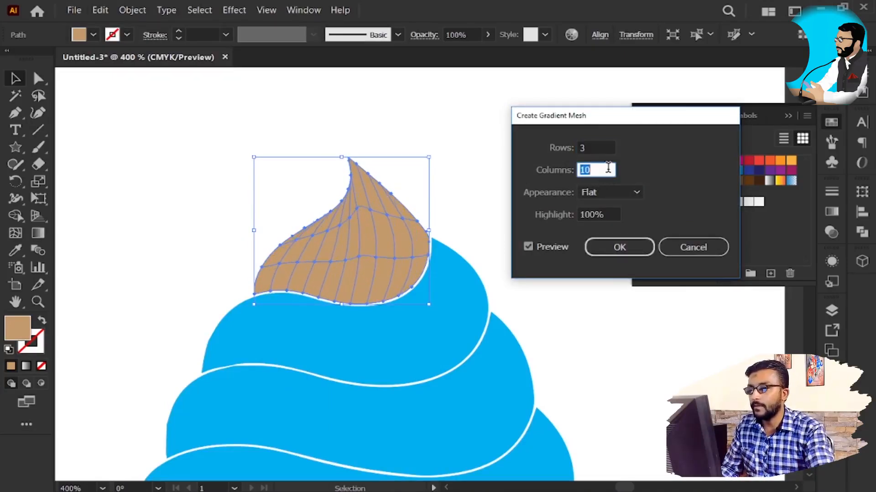
{"action": "key", "text": "Down"}
{"action": "key", "text": "Down"}
{"action": "key", "text": "Up"}
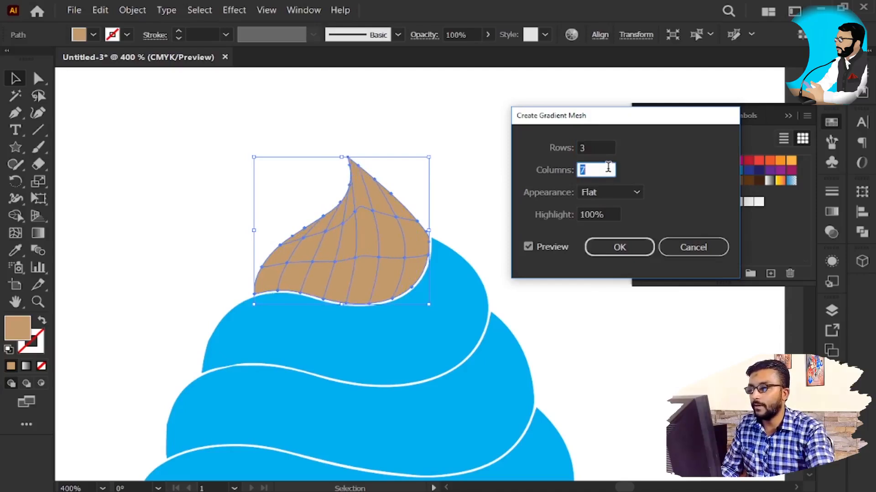
{"action": "key", "text": "Down"}
{"action": "left_click", "coordinate": [606, 147]}
{"action": "key", "text": "Up"}
{"action": "key", "text": "Up"}
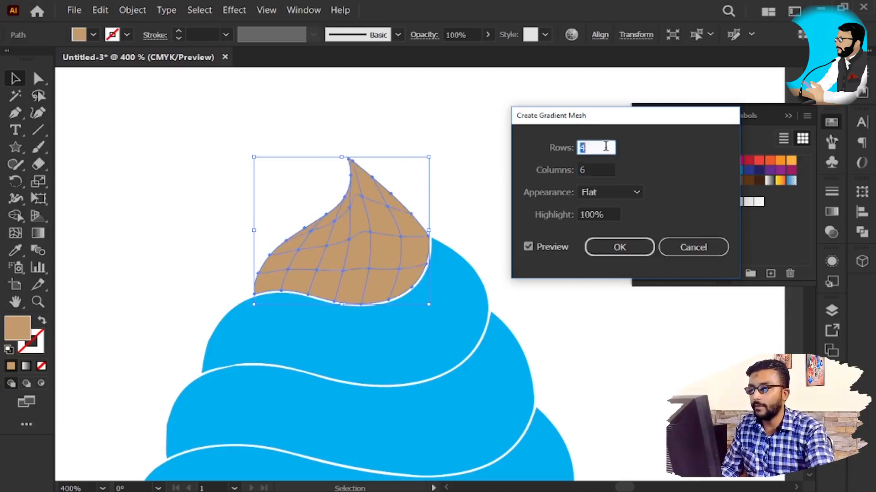
{"action": "left_click", "coordinate": [609, 249]}
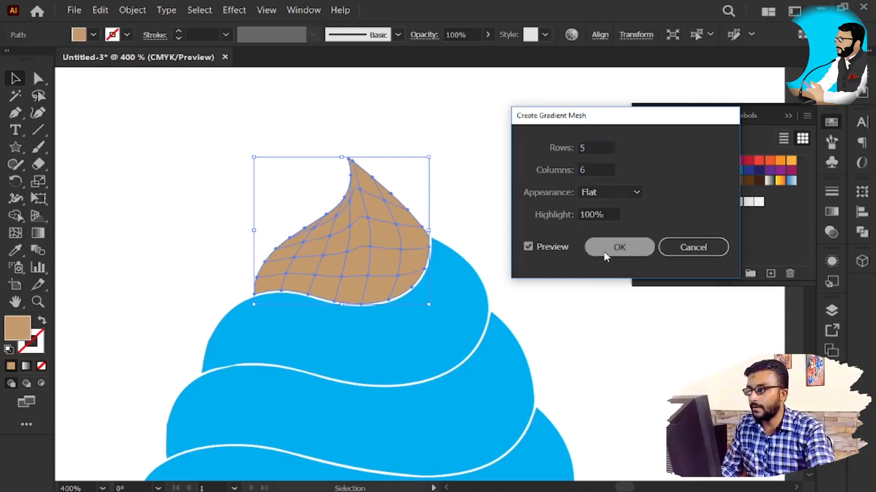
Step: Move the meshed tan swirl away from the blue shapes onto the empty area up and to their left
{"action": "key", "text": "z"}
{"action": "key", "text": "space"}
{"action": "key", "text": "v"}
{"action": "left_click_drag", "start_coordinate": [353, 280], "coordinate": [367, 262]}
{"action": "scroll", "coordinate": [355, 304], "scroll_direction": "up", "scroll_amount": 2}
Step: Lasso the mesh points running through the middle of the tan swirl
{"action": "key", "text": "q"}
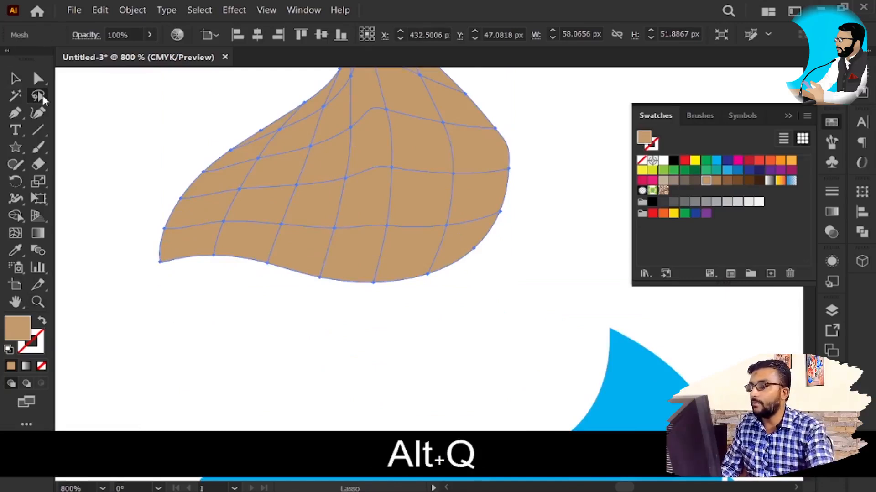
{"action": "key", "text": "super+plus"}
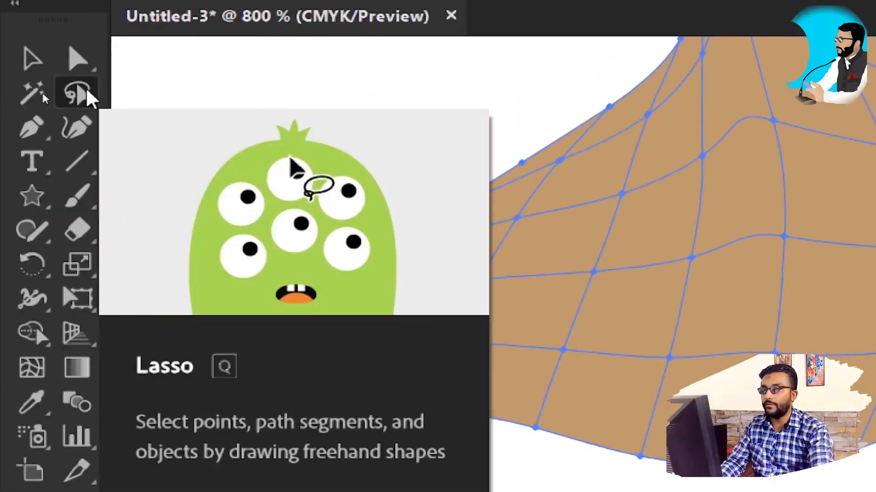
{"action": "left_click", "coordinate": [87, 89]}
{"action": "key", "text": "e"}
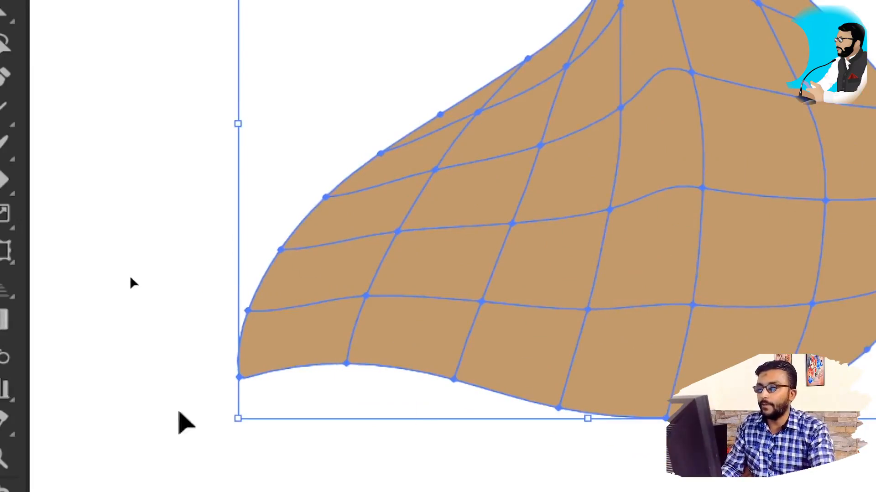
{"action": "key", "text": "q"}
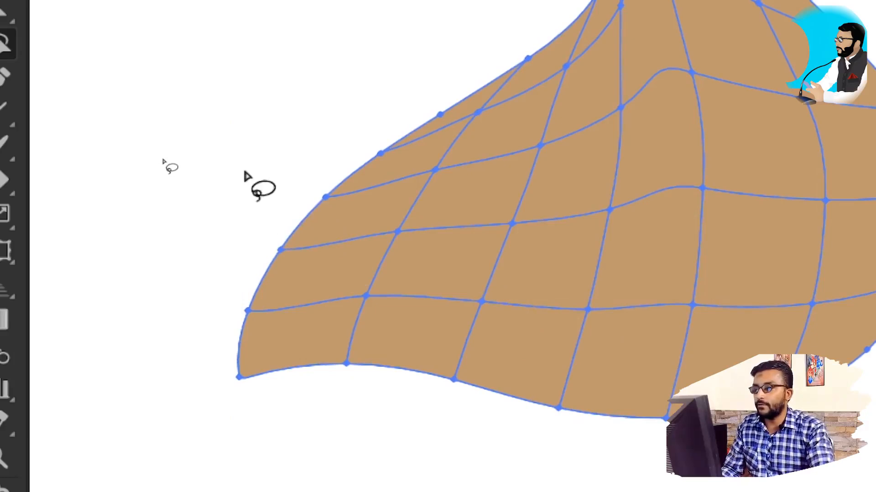
{"action": "left_click", "coordinate": [55, 34]}
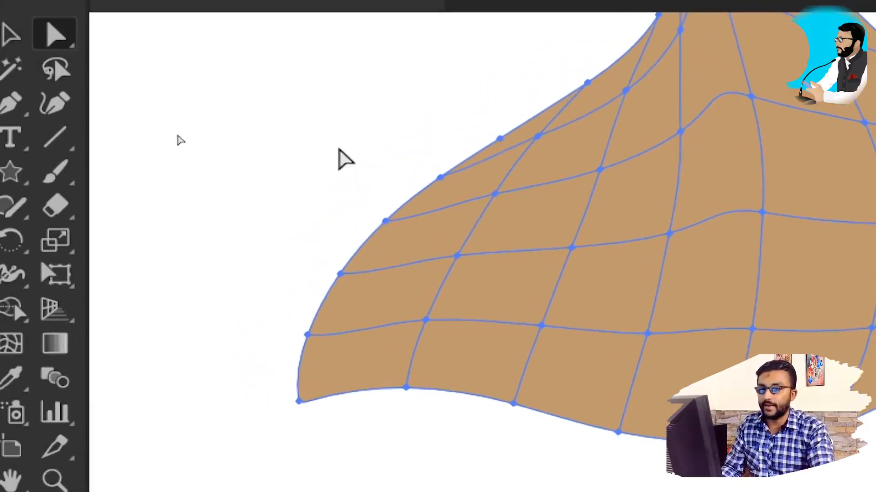
{"action": "left_click_drag", "start_coordinate": [322, 132], "coordinate": [854, 284]}
{"action": "left_click_drag", "start_coordinate": [789, 324], "coordinate": [782, 328]}
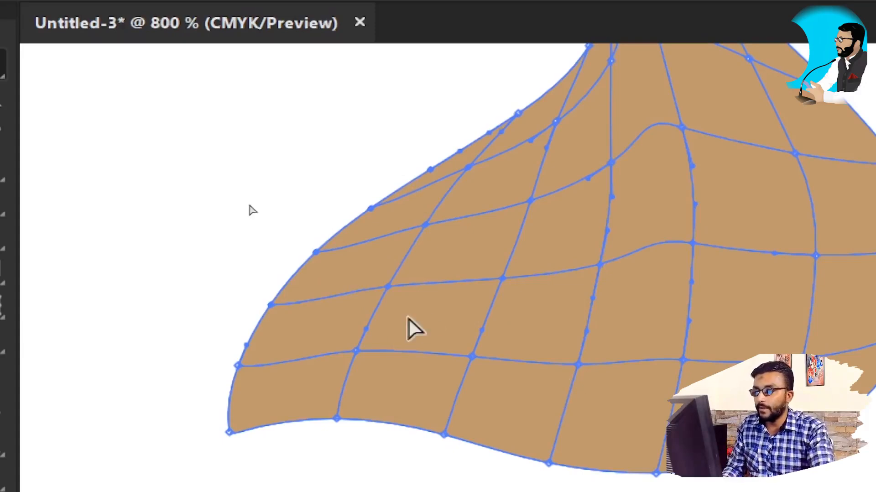
Step: Try moving the lassoed middle mesh points down and to the right, and undo the distortion
{"action": "left_click_drag", "start_coordinate": [340, 263], "coordinate": [418, 322]}
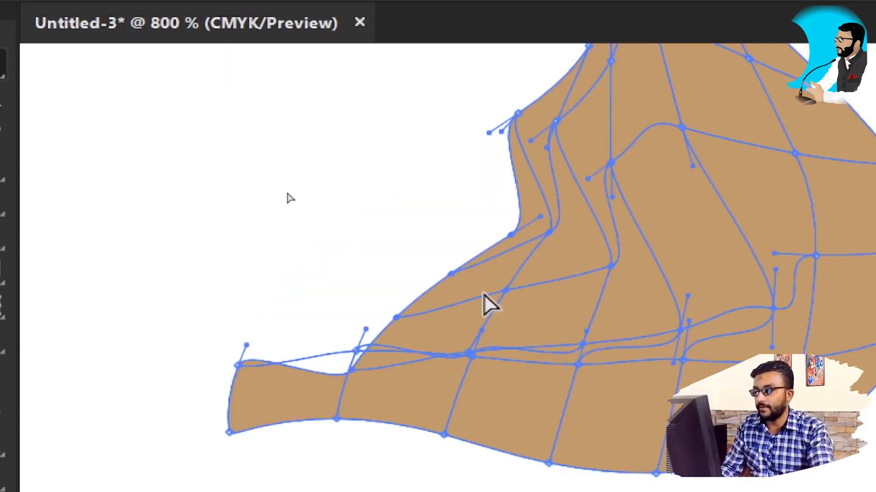
{"action": "key", "text": "ctrl+z"}
{"action": "key", "text": "q"}
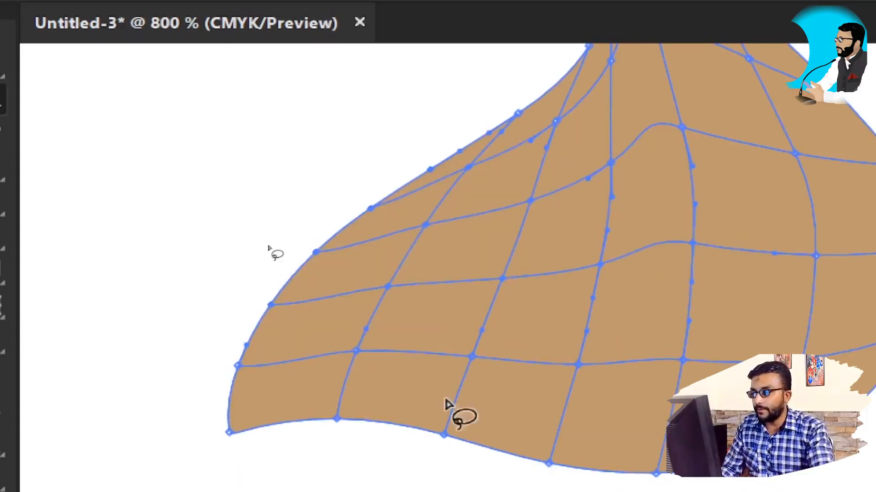
Step: Lasso the mesh points along the lower edge of the whole tan swirl
{"action": "scroll", "coordinate": [470, 407], "scroll_direction": "down", "scroll_amount": 3}
{"action": "scroll", "coordinate": [467, 406], "scroll_direction": "up", "scroll_amount": 2}
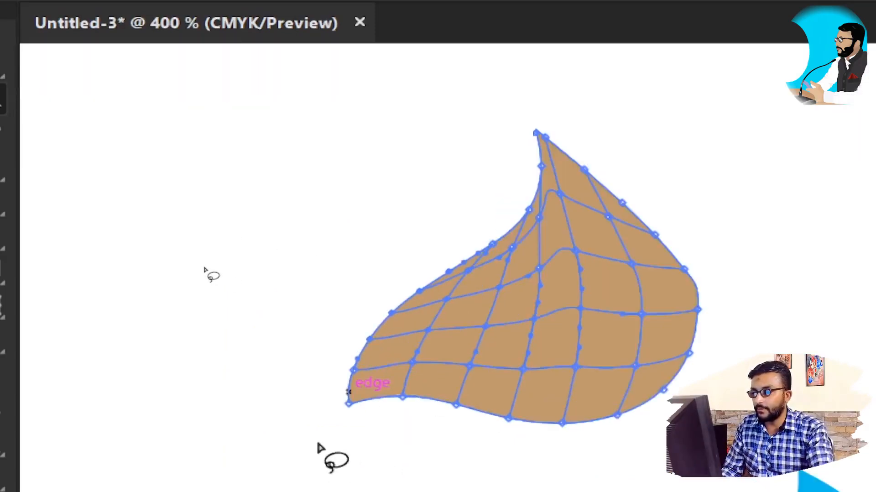
{"action": "mouse_move", "coordinate": [321, 442]}
{"action": "left_mouse_down"}
{"action": "mouse_move", "coordinate": [357, 382]}
{"action": "mouse_move", "coordinate": [461, 389]}
{"action": "mouse_move", "coordinate": [680, 383]}
{"action": "mouse_move", "coordinate": [408, 488]}
{"action": "mouse_move", "coordinate": [301, 431]}
{"action": "mouse_move", "coordinate": [320, 440]}
{"action": "left_mouse_up"}
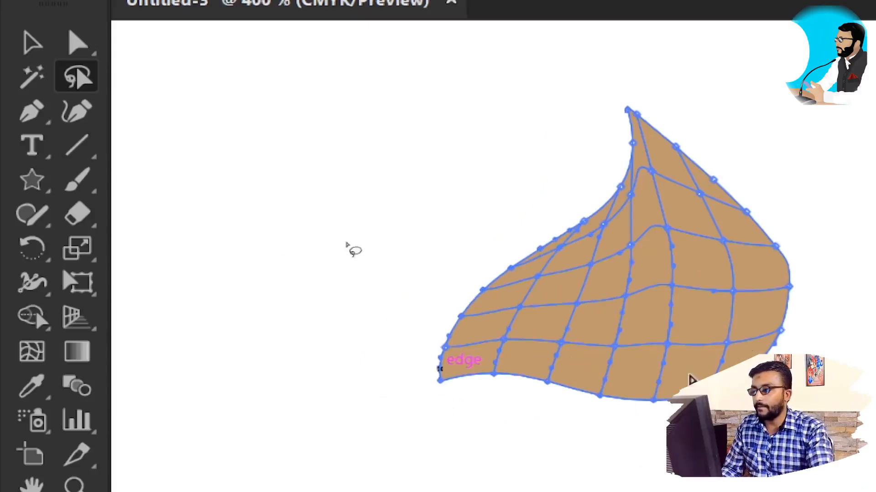
{"action": "left_click_drag", "start_coordinate": [719, 306], "coordinate": [484, 313]}
{"action": "key", "text": "v"}
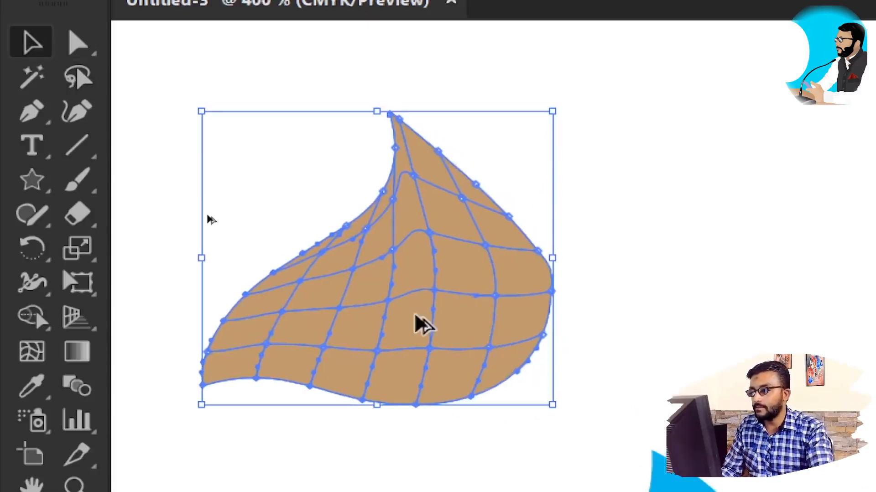
{"action": "scroll", "coordinate": [411, 325], "scroll_direction": "up", "scroll_amount": 1}
{"action": "left_click_drag", "start_coordinate": [372, 347], "coordinate": [504, 302]}
Step: Lasso mesh points with a diagonal cut through the swirl's left part, try moving them, and undo the move
{"action": "key", "text": "q"}
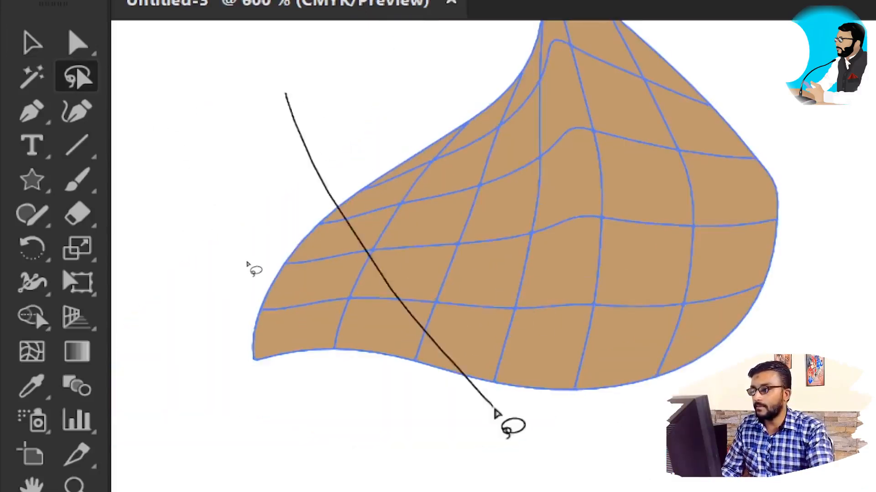
{"action": "key", "text": "a"}
{"action": "left_click_drag", "start_coordinate": [377, 338], "coordinate": [472, 385]}
{"action": "key", "text": "ctrl+z"}
Step: Clear the selection and lasso only the bottom-edge row of mesh points on the tan swirl
{"action": "key", "text": "q"}
{"action": "left_click", "coordinate": [346, 413]}
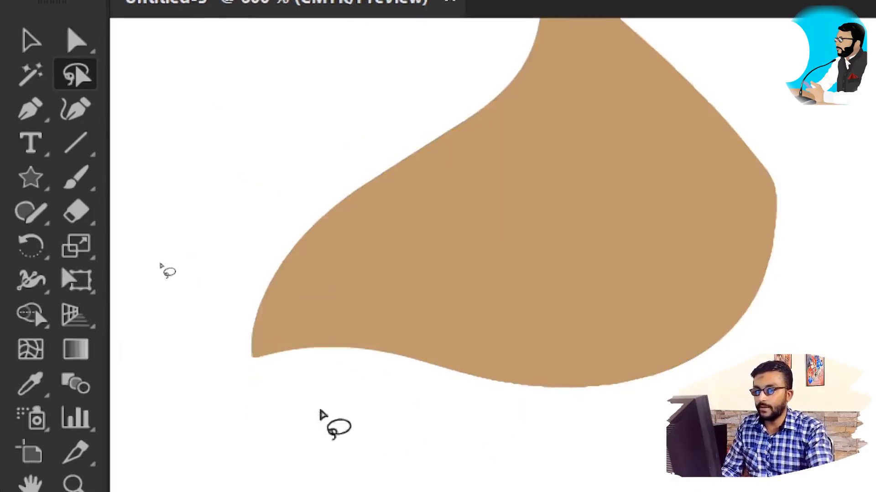
{"action": "mouse_move", "coordinate": [232, 382]}
{"action": "left_mouse_down"}
{"action": "mouse_move", "coordinate": [250, 333]}
{"action": "mouse_move", "coordinate": [566, 344]}
{"action": "mouse_move", "coordinate": [696, 336]}
{"action": "mouse_move", "coordinate": [778, 272]}
{"action": "mouse_move", "coordinate": [785, 356]}
{"action": "mouse_move", "coordinate": [210, 383]}
{"action": "mouse_move", "coordinate": [208, 360]}
{"action": "left_mouse_up"}
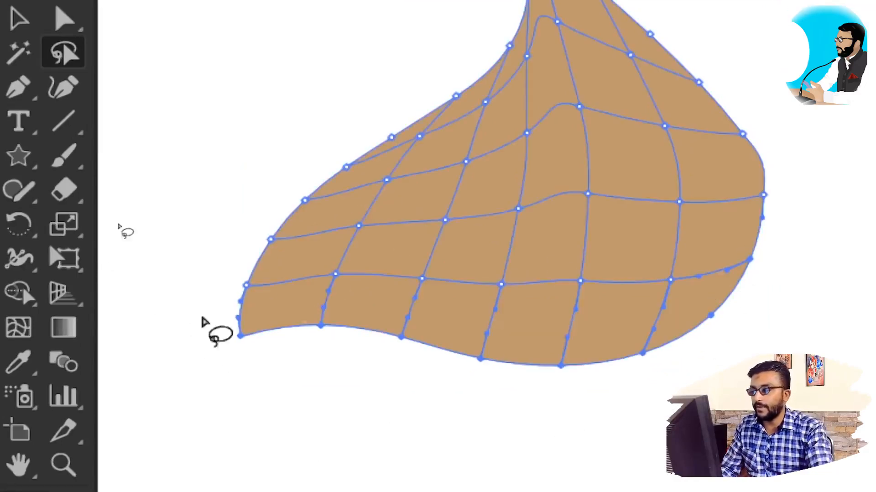
{"action": "key", "text": "a"}
{"action": "key", "text": "q"}
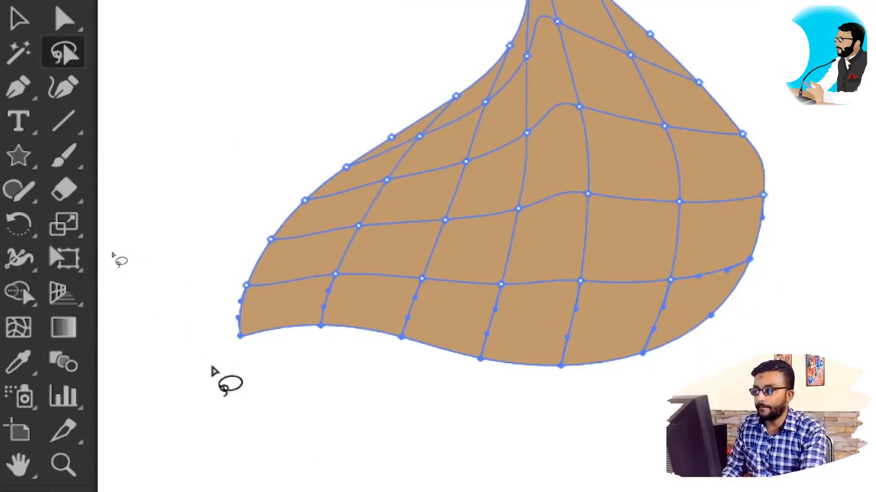
Step: Darken the selected bottom-edge mesh points of the tan swirl by raising their black (K) value
{"action": "key", "text": "ctrl"}
{"action": "key", "text": "ctrl"}
{"action": "key", "text": "super+minus"}
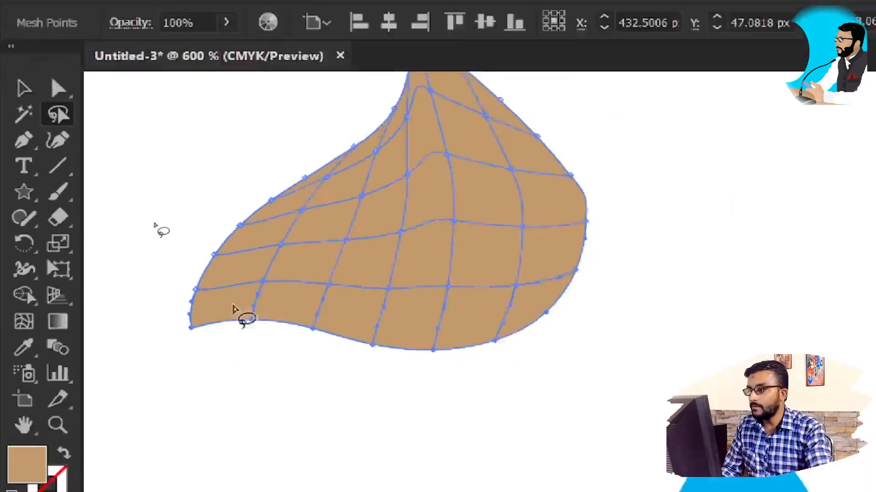
{"action": "scroll", "coordinate": [225, 228], "scroll_direction": "up", "scroll_amount": 1}
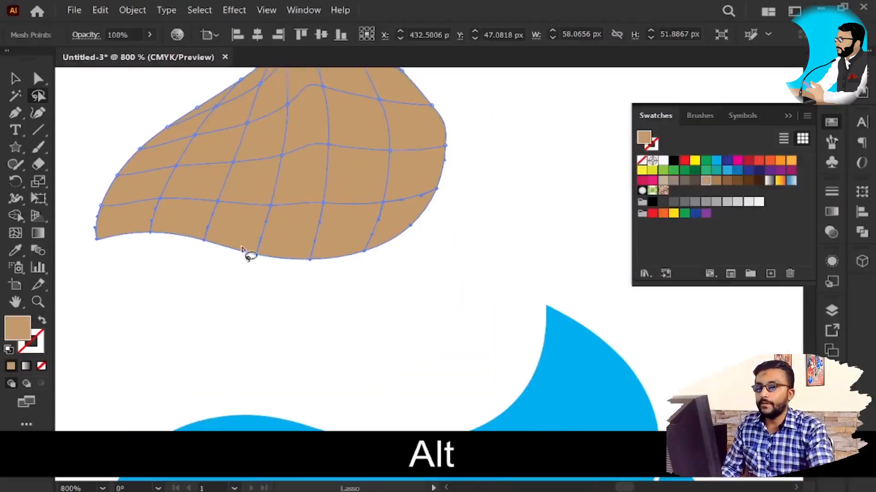
{"action": "left_click_drag", "start_coordinate": [260, 254], "coordinate": [371, 293]}
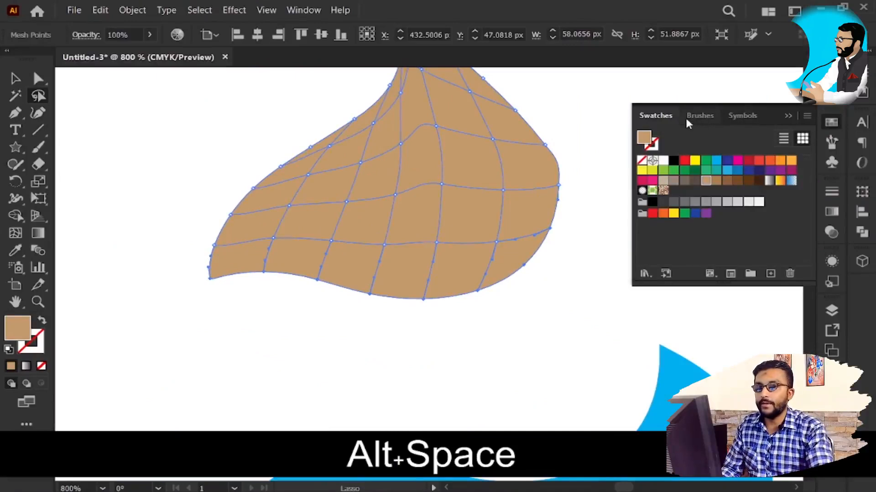
{"action": "left_click", "coordinate": [830, 128]}
{"action": "left_click", "coordinate": [832, 94]}
{"action": "left_click", "coordinate": [831, 75]}
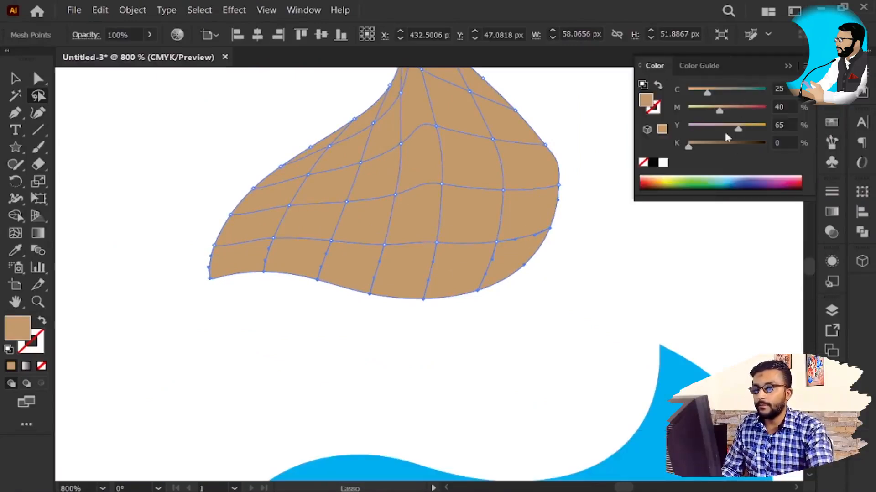
{"action": "left_click_drag", "start_coordinate": [719, 147], "coordinate": [729, 147]}
Step: Switch the colour sliders to HSB and lighten the inner left mesh points to saturation 43% and brightness 92%
{"action": "key", "text": "space"}
{"action": "mouse_move", "coordinate": [332, 190]}
{"action": "left_mouse_down"}
{"action": "mouse_move", "coordinate": [335, 224]}
{"action": "mouse_move", "coordinate": [363, 199]}
{"action": "mouse_move", "coordinate": [431, 177]}
{"action": "mouse_move", "coordinate": [448, 191]}
{"action": "mouse_move", "coordinate": [442, 223]}
{"action": "mouse_move", "coordinate": [402, 260]}
{"action": "mouse_move", "coordinate": [343, 275]}
{"action": "mouse_move", "coordinate": [284, 271]}
{"action": "mouse_move", "coordinate": [285, 251]}
{"action": "mouse_move", "coordinate": [341, 223]}
{"action": "left_mouse_up"}
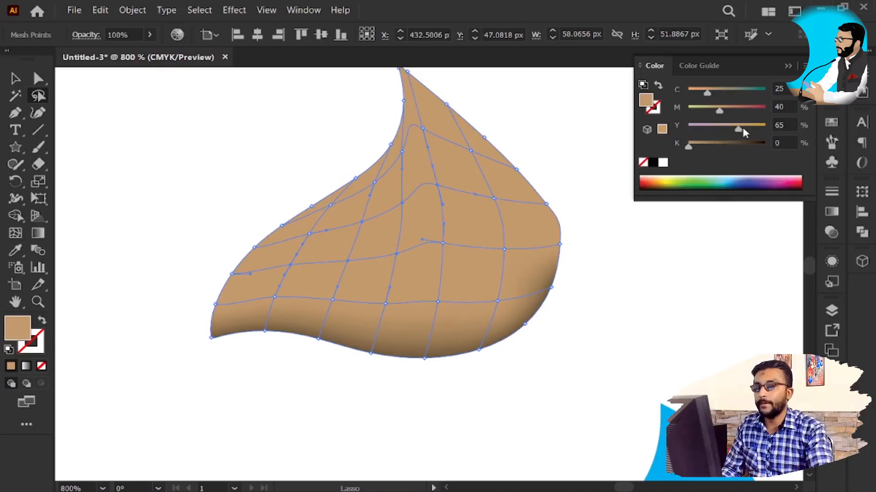
{"action": "left_click", "coordinate": [804, 66]}
{"action": "left_click", "coordinate": [705, 110]}
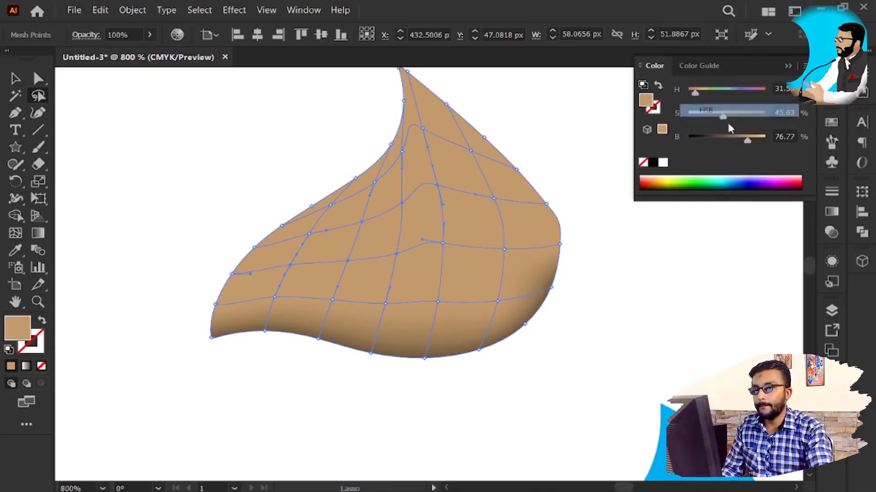
{"action": "mouse_move", "coordinate": [752, 143]}
{"action": "left_mouse_down"}
{"action": "mouse_move", "coordinate": [748, 135]}
{"action": "mouse_move", "coordinate": [758, 139]}
{"action": "left_mouse_up"}
{"action": "left_click_drag", "start_coordinate": [723, 117], "coordinate": [721, 118]}
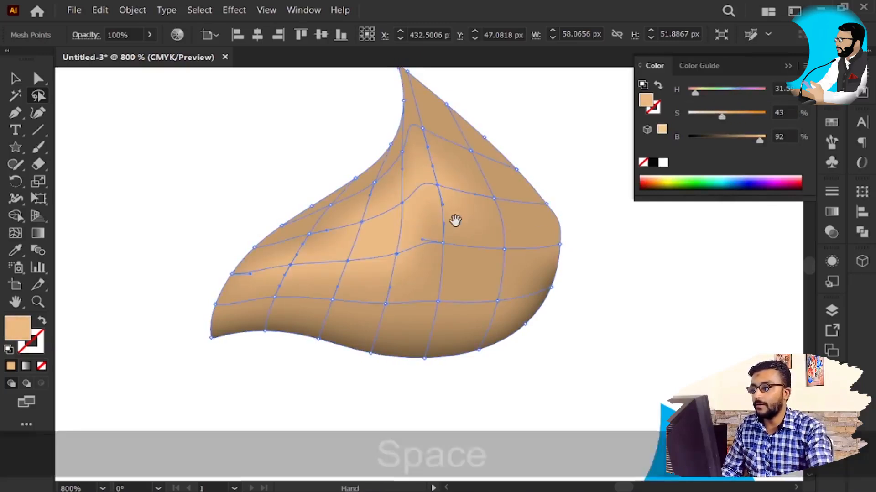
Step: Lasso the mesh points along the tan swirl's upper-right edge and darken them by lowering their brightness
{"action": "left_click_drag", "start_coordinate": [461, 226], "coordinate": [448, 241]}
{"action": "left_click_drag", "start_coordinate": [522, 225], "coordinate": [475, 187]}
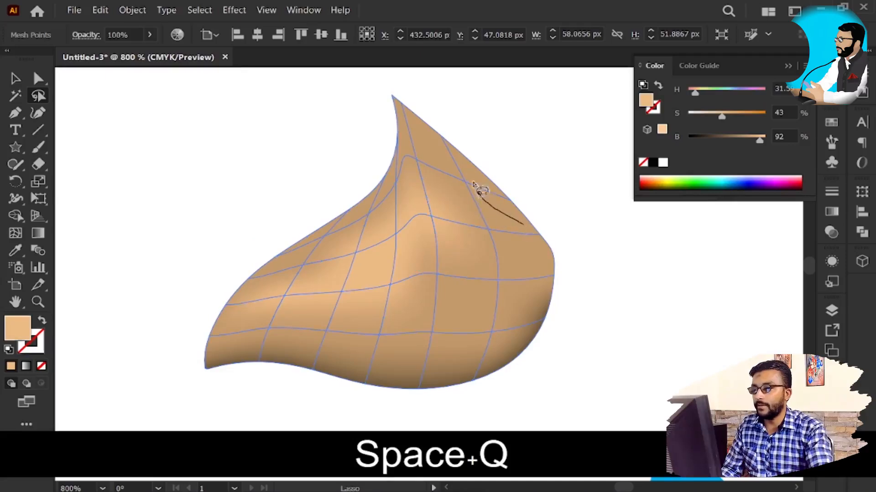
{"action": "mouse_move", "coordinate": [428, 127]}
{"action": "left_mouse_down"}
{"action": "mouse_move", "coordinate": [528, 156]}
{"action": "mouse_move", "coordinate": [580, 249]}
{"action": "mouse_move", "coordinate": [565, 268]}
{"action": "mouse_move", "coordinate": [521, 228]}
{"action": "left_mouse_up"}
{"action": "left_click_drag", "start_coordinate": [744, 141], "coordinate": [719, 148]}
Step: Lasso the remaining mesh point on the swirl's right edge and set its brightness to 57%
{"action": "key", "text": "q"}
{"action": "mouse_move", "coordinate": [560, 292]}
{"action": "left_mouse_down"}
{"action": "mouse_move", "coordinate": [527, 274]}
{"action": "mouse_move", "coordinate": [573, 265]}
{"action": "left_mouse_up"}
{"action": "left_click_drag", "start_coordinate": [557, 296], "coordinate": [554, 290]}
{"action": "left_click_drag", "start_coordinate": [739, 140], "coordinate": [732, 140]}
Step: Move the shaded tip swirl back onto the top of the blue ice cream
{"action": "key", "text": "v"}
{"action": "scroll", "coordinate": [535, 299], "scroll_direction": "down", "scroll_amount": 2}
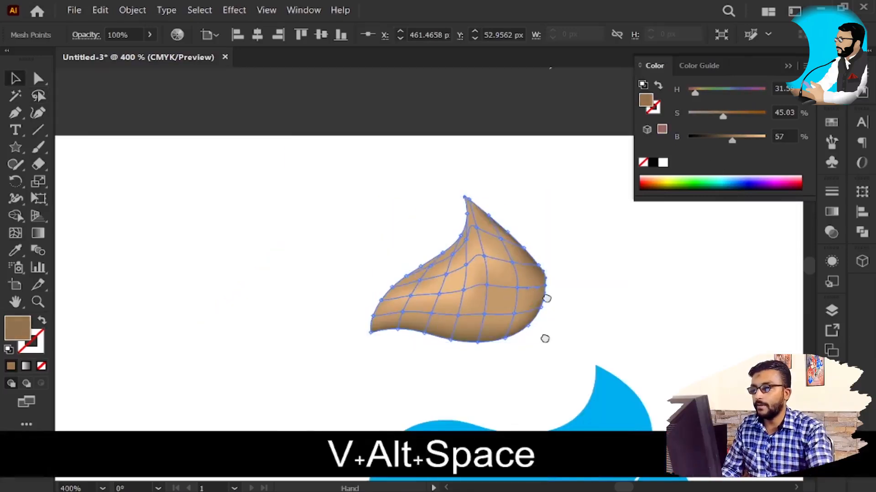
{"action": "left_click_drag", "start_coordinate": [545, 339], "coordinate": [521, 185]}
{"action": "key", "text": "v"}
{"action": "left_click_drag", "start_coordinate": [452, 150], "coordinate": [495, 230]}
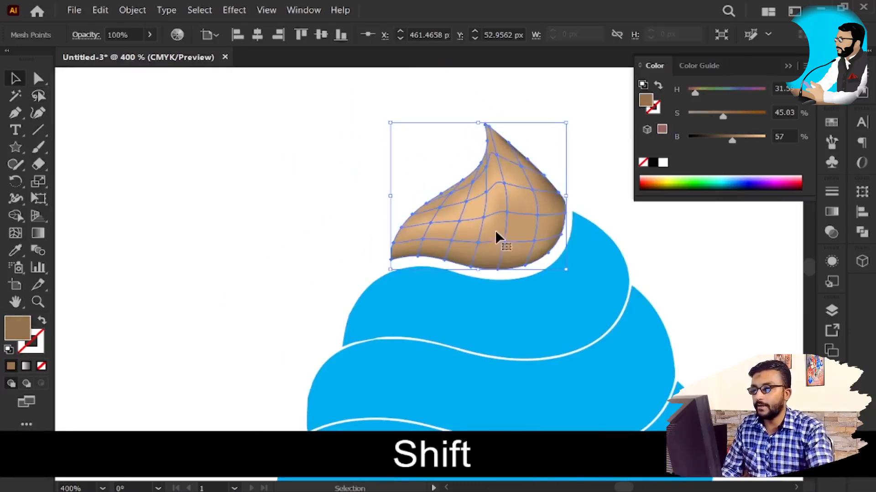
Step: Recolour the blue swirl directly below the tip with a mid tan sampled from the shaded tip
{"action": "left_click", "coordinate": [502, 306]}
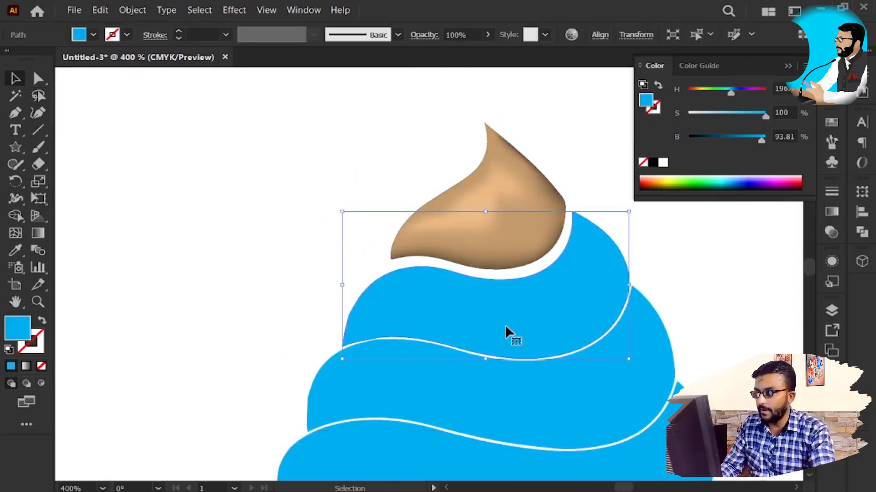
{"action": "key", "text": "i"}
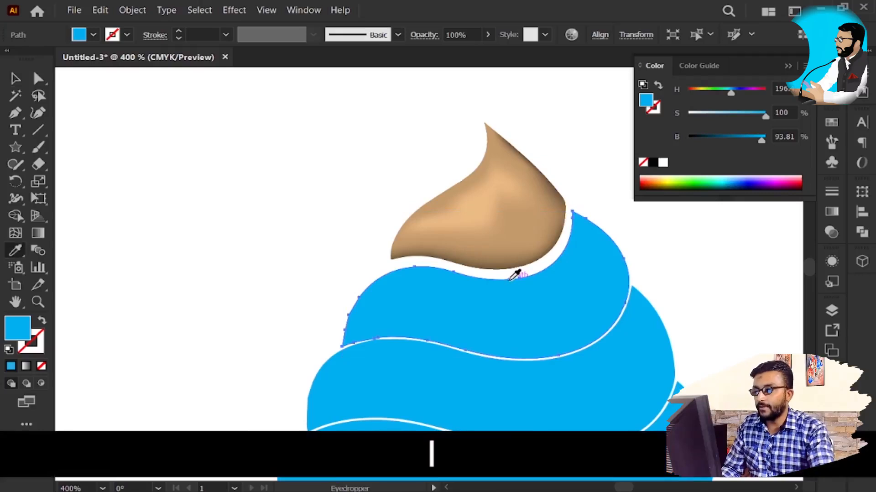
{"action": "key", "text": "v"}
{"action": "left_click", "coordinate": [260, 254]}
{"action": "left_click", "coordinate": [486, 301]}
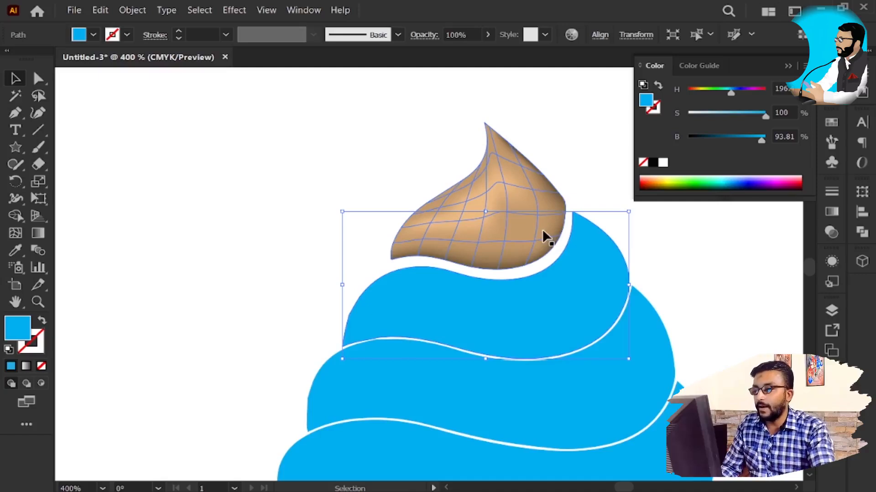
{"action": "key", "text": "i"}
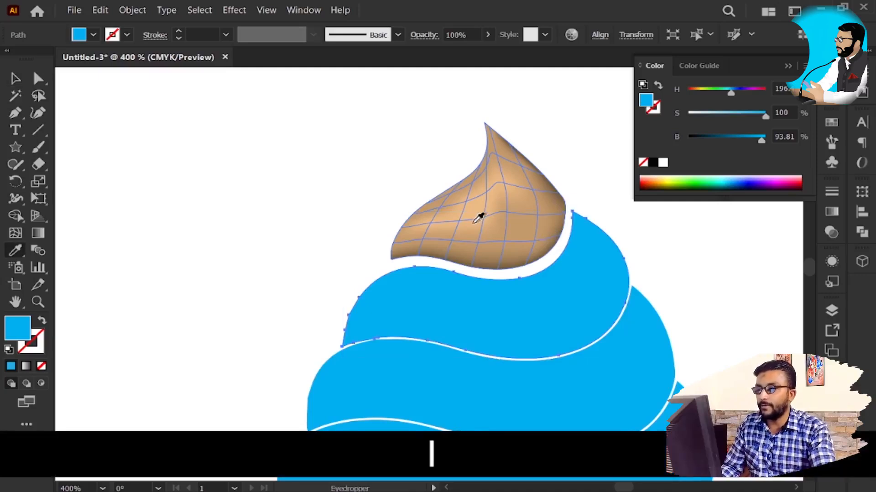
{"action": "left_click", "coordinate": [499, 197]}
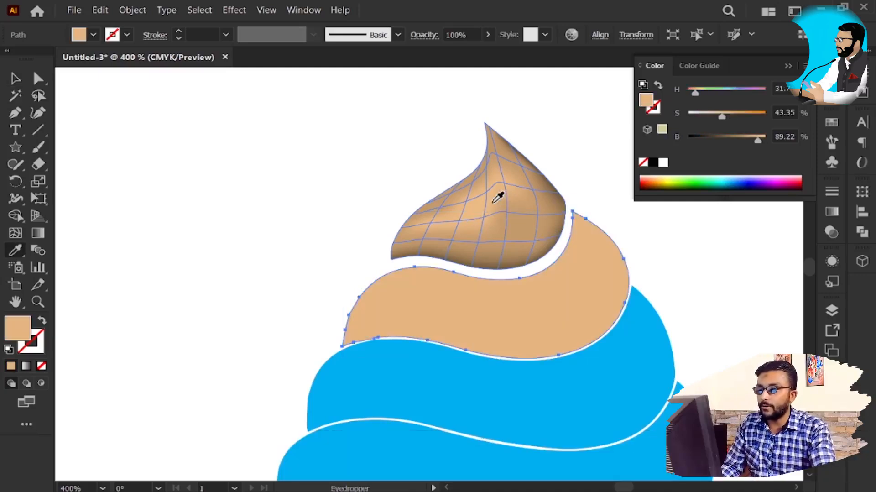
{"action": "left_click", "coordinate": [504, 218]}
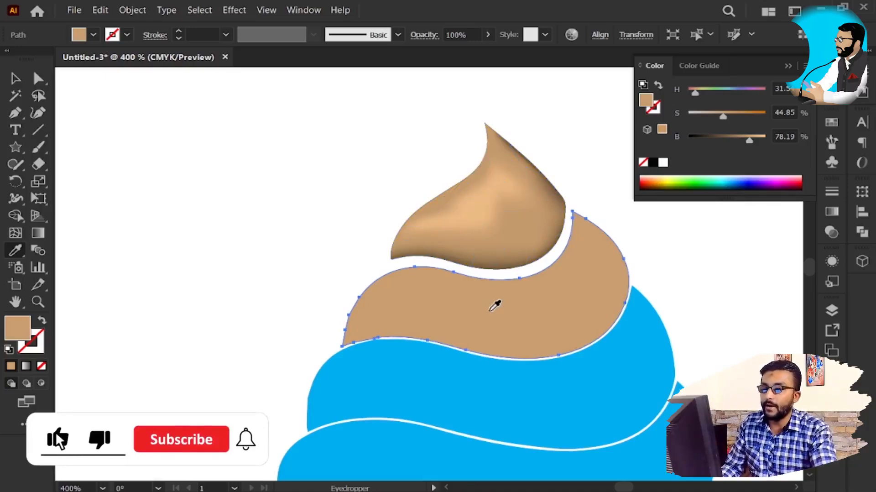
Step: Start a gradient mesh with flat appearance on the tan second swirl and set it to 6 rows
{"action": "key", "text": "v"}
{"action": "left_click", "coordinate": [541, 233]}
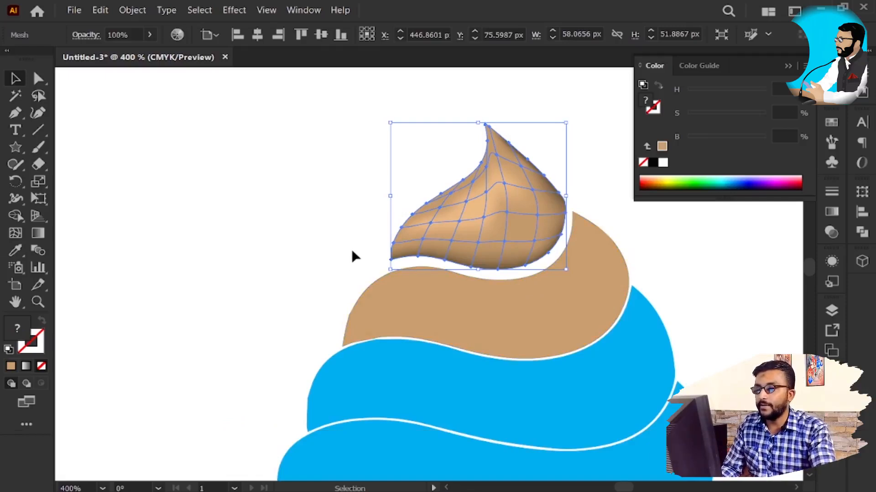
{"action": "left_click", "coordinate": [444, 300]}
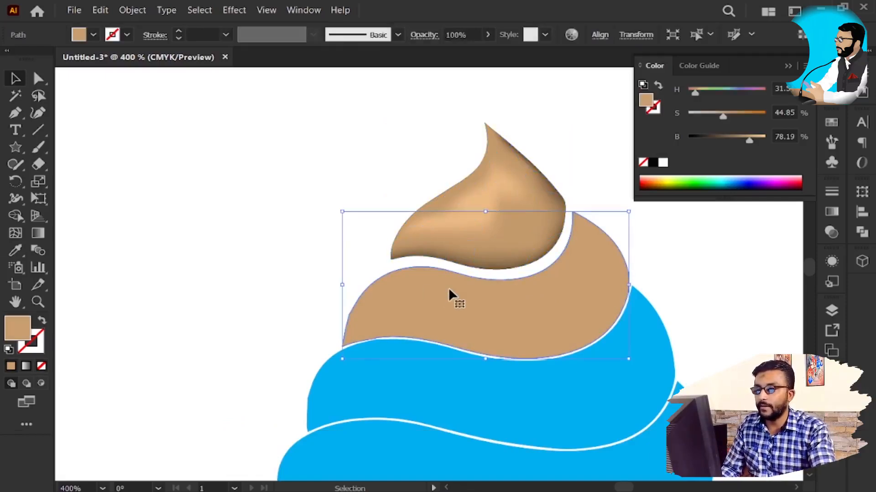
{"action": "key", "text": "space"}
{"action": "left_click_drag", "start_coordinate": [504, 313], "coordinate": [539, 329]}
{"action": "left_click", "coordinate": [132, 11]}
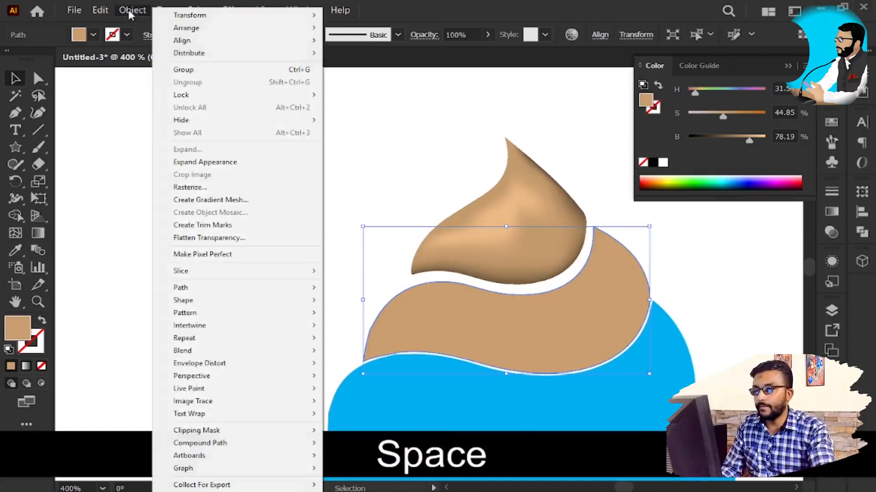
{"action": "left_click", "coordinate": [217, 200]}
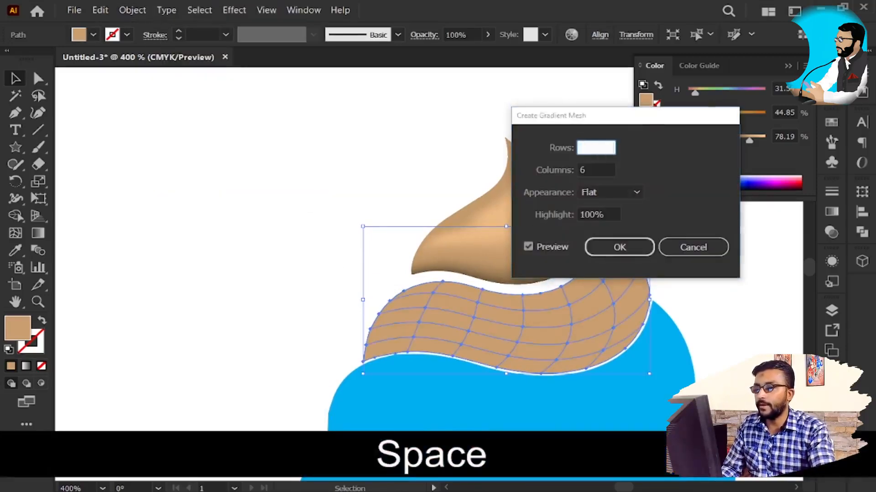
{"action": "key", "text": "ctrl+a"}
{"action": "key", "text": "BackSpace"}
{"action": "type", "text": "6"}
{"action": "key", "text": "Up"}
{"action": "key", "text": "Down"}
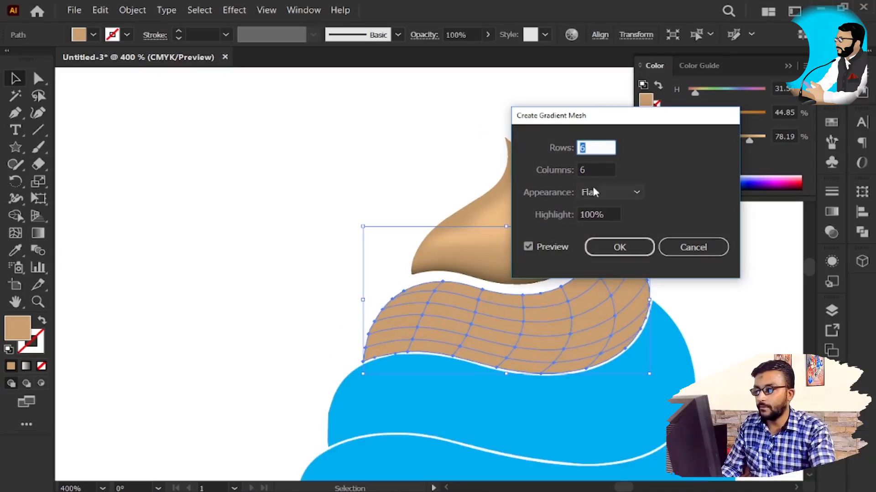
Step: Set the gradient mesh to 8 columns and apply it to the second swirl
{"action": "left_click", "coordinate": [597, 170]}
{"action": "key", "text": "Up"}
{"action": "key", "text": "Up"}
{"action": "left_click", "coordinate": [633, 250]}
Step: Move the meshed second swirl off the ice cream to the empty area on its upper left
{"action": "key", "text": "v"}
{"action": "left_click_drag", "start_coordinate": [468, 345], "coordinate": [247, 185]}
{"action": "key", "text": "space"}
{"action": "left_click_drag", "start_coordinate": [326, 246], "coordinate": [470, 341]}
{"action": "scroll", "coordinate": [407, 286], "scroll_direction": "up", "scroll_amount": 2}
{"action": "scroll", "coordinate": [408, 286], "scroll_direction": "down", "scroll_amount": 1}
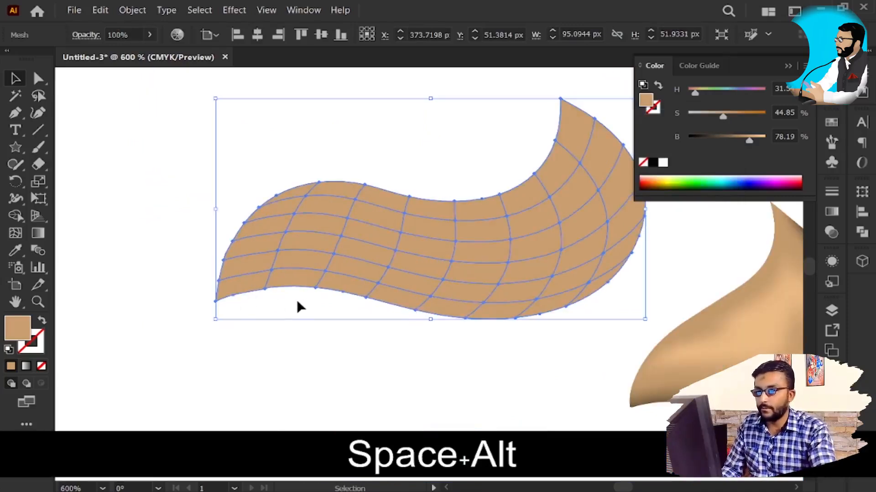
Step: Recolour the whole meshed swirl with the light tan highlight sampled from the shaded tip
{"action": "key", "text": "i"}
{"action": "left_click", "coordinate": [741, 339]}
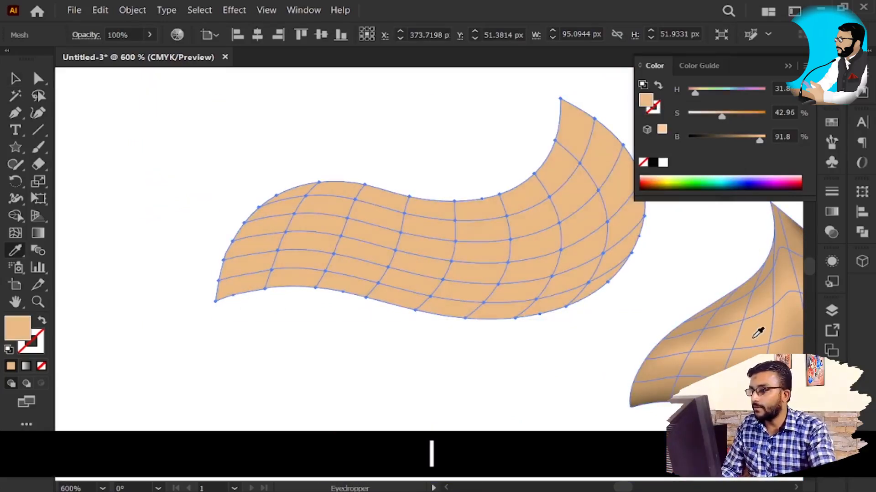
{"action": "key", "text": "v"}
Step: Lasso the mesh points along the second swirl's outer left, lower and right edges and set their brightness to 57%
{"action": "key", "text": "q"}
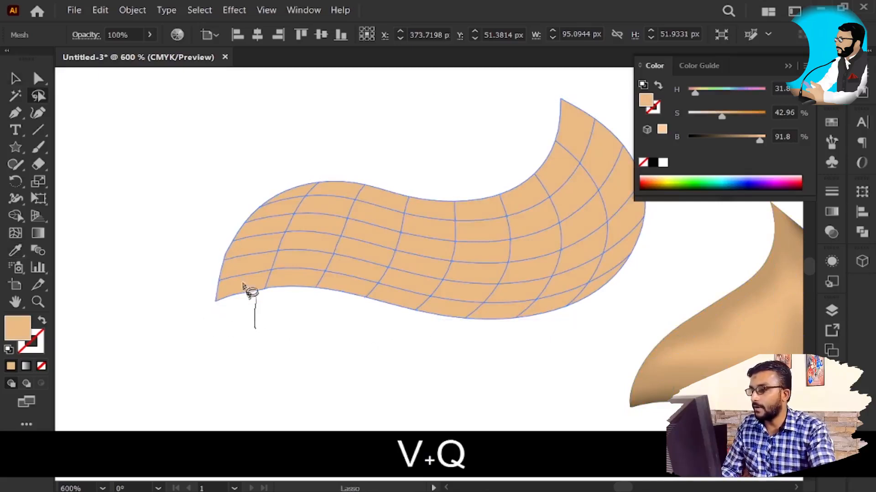
{"action": "mouse_move", "coordinate": [261, 233]}
{"action": "left_mouse_down"}
{"action": "mouse_move", "coordinate": [305, 177]}
{"action": "mouse_move", "coordinate": [223, 200]}
{"action": "mouse_move", "coordinate": [175, 322]}
{"action": "mouse_move", "coordinate": [247, 330]}
{"action": "mouse_move", "coordinate": [288, 286]}
{"action": "left_mouse_up"}
{"action": "left_click_drag", "start_coordinate": [341, 285], "coordinate": [468, 310]}
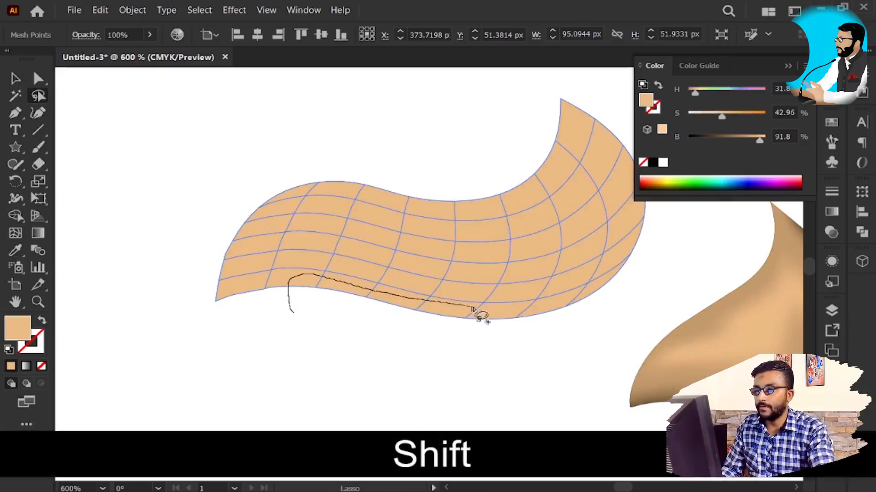
{"action": "mouse_move", "coordinate": [638, 218]}
{"action": "left_mouse_down"}
{"action": "mouse_move", "coordinate": [671, 276]}
{"action": "mouse_move", "coordinate": [438, 388]}
{"action": "mouse_move", "coordinate": [291, 311]}
{"action": "mouse_move", "coordinate": [321, 289]}
{"action": "left_mouse_up"}
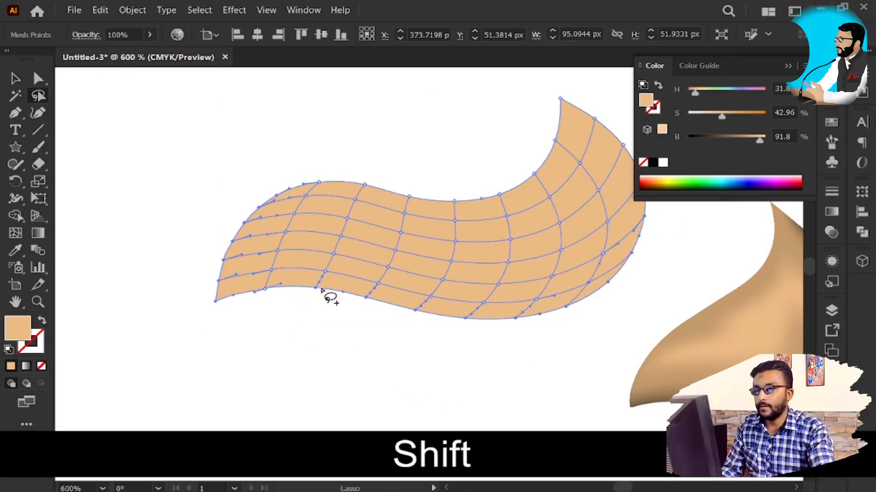
{"action": "left_click_drag", "start_coordinate": [755, 143], "coordinate": [732, 142]}
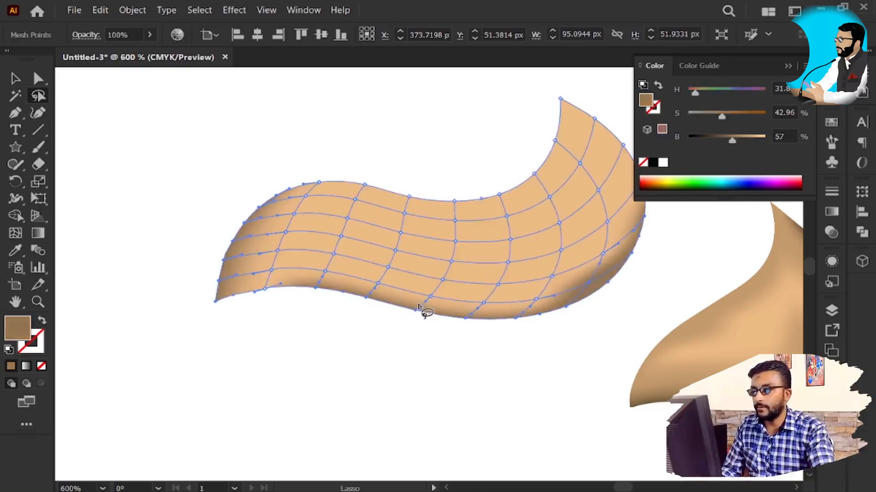
Step: Add the rows of mesh points just above the lower edge to the selection and set the brightness to 69%
{"action": "key", "text": "q"}
{"action": "mouse_move", "coordinate": [463, 304]}
{"action": "left_mouse_down"}
{"action": "mouse_move", "coordinate": [532, 310]}
{"action": "mouse_move", "coordinate": [557, 279]}
{"action": "mouse_move", "coordinate": [274, 238]}
{"action": "mouse_move", "coordinate": [251, 261]}
{"action": "mouse_move", "coordinate": [298, 281]}
{"action": "mouse_move", "coordinate": [379, 287]}
{"action": "mouse_move", "coordinate": [472, 305]}
{"action": "left_mouse_up"}
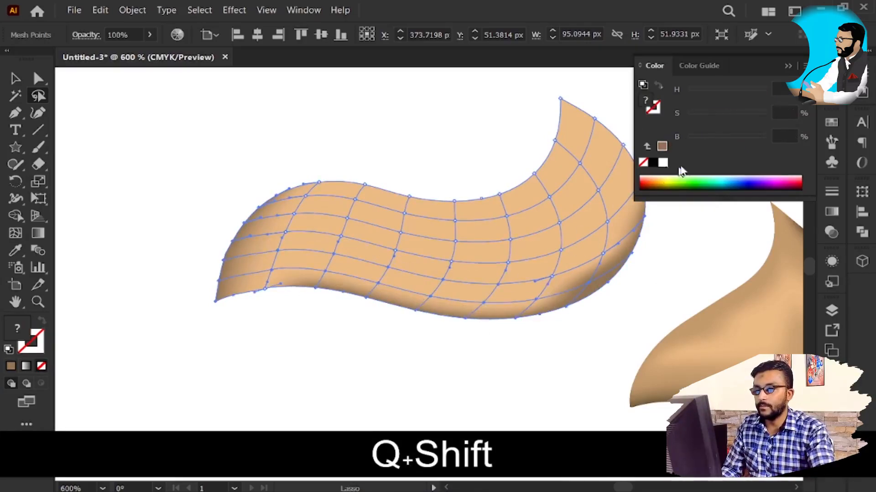
{"action": "left_click", "coordinate": [715, 138]}
{"action": "mouse_move", "coordinate": [715, 139]}
{"action": "left_mouse_down"}
{"action": "mouse_move", "coordinate": [704, 143]}
{"action": "mouse_move", "coordinate": [746, 150]}
{"action": "left_mouse_up"}
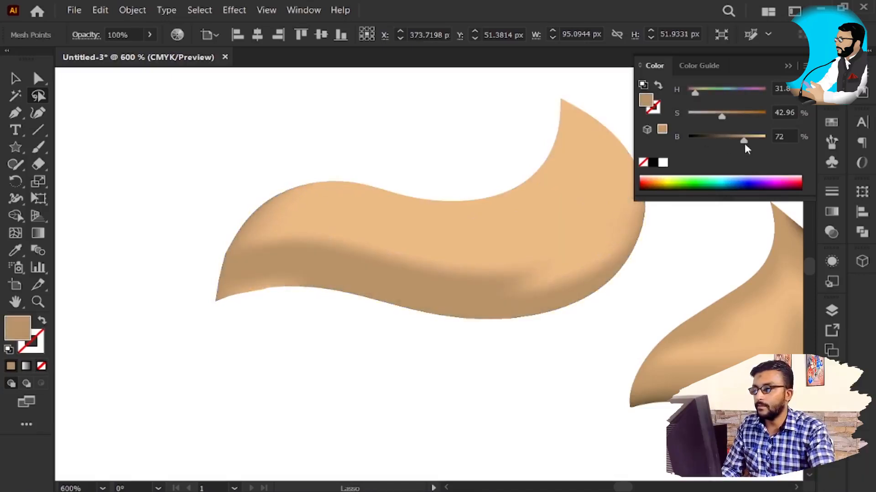
Step: Lasso the mesh points along the inner curve below the second swirl's upper-right tip and set their brightness to 52%
{"action": "left_click_drag", "start_coordinate": [552, 249], "coordinate": [503, 264]}
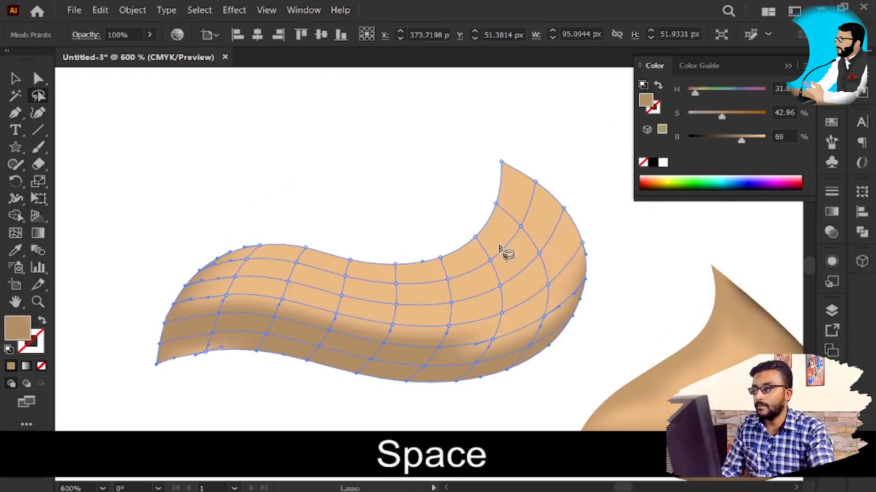
{"action": "left_click_drag", "start_coordinate": [496, 224], "coordinate": [512, 208]}
{"action": "mouse_move", "coordinate": [527, 143]}
{"action": "left_mouse_down"}
{"action": "mouse_move", "coordinate": [482, 180]}
{"action": "mouse_move", "coordinate": [460, 257]}
{"action": "mouse_move", "coordinate": [498, 225]}
{"action": "left_mouse_up"}
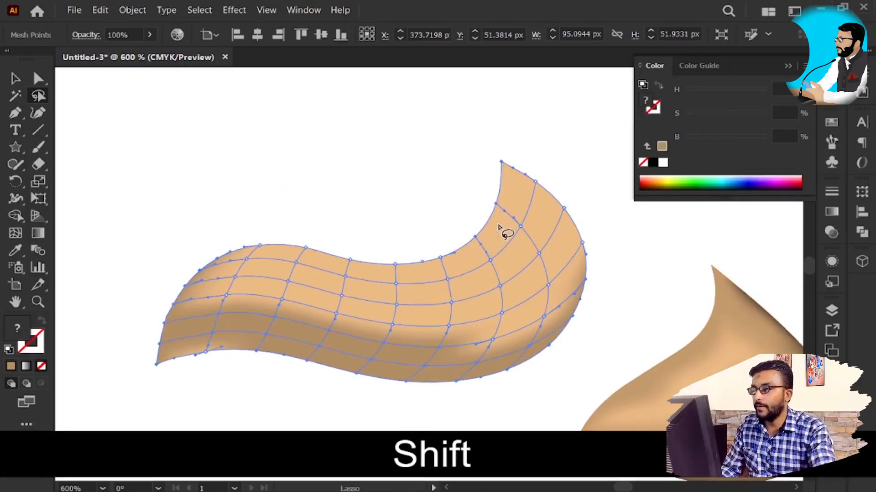
{"action": "key", "text": "q"}
{"action": "left_click_drag", "start_coordinate": [453, 231], "coordinate": [482, 262]}
{"action": "mouse_move", "coordinate": [524, 147]}
{"action": "left_mouse_down"}
{"action": "mouse_move", "coordinate": [468, 195]}
{"action": "mouse_move", "coordinate": [463, 244]}
{"action": "left_mouse_up"}
{"action": "left_click_drag", "start_coordinate": [753, 140], "coordinate": [729, 149]}
Step: Move the shaded second swirl back into place under the tip of the ice cream
{"action": "key", "text": "v"}
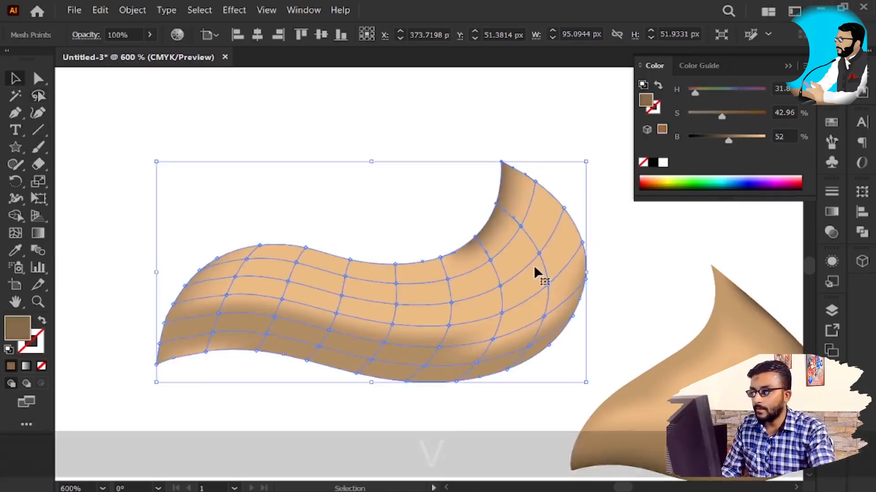
{"action": "scroll", "coordinate": [536, 269], "scroll_direction": "down", "scroll_amount": 3}
{"action": "key", "text": "space"}
{"action": "left_click_drag", "start_coordinate": [552, 327], "coordinate": [511, 295]}
{"action": "key", "text": "v"}
{"action": "mouse_move", "coordinate": [442, 243]}
{"action": "left_mouse_down"}
{"action": "mouse_move", "coordinate": [560, 313]}
{"action": "mouse_move", "coordinate": [552, 322]}
{"action": "left_mouse_up"}
Step: Move the next blue swirl out of the ice cream to the empty area on its upper left
{"action": "left_click", "coordinate": [571, 384]}
{"action": "left_click_drag", "start_coordinate": [572, 372], "coordinate": [365, 302]}
{"action": "scroll", "coordinate": [379, 275], "scroll_direction": "up", "scroll_amount": 2}
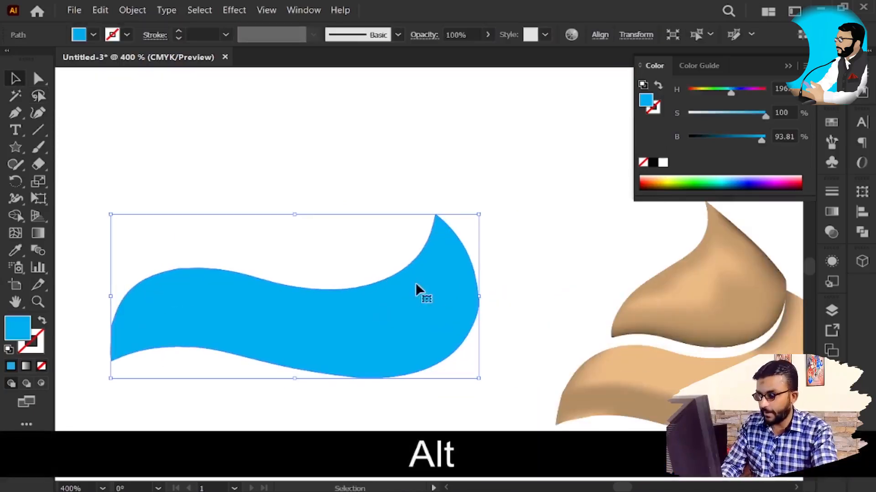
{"action": "scroll", "coordinate": [415, 289], "scroll_direction": "down", "scroll_amount": 1}
{"action": "left_click_drag", "start_coordinate": [434, 313], "coordinate": [404, 276]}
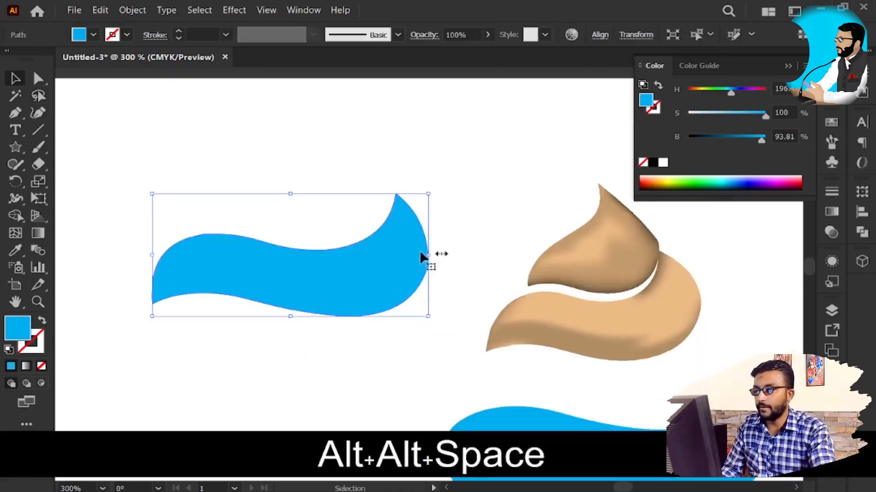
Step: Fill the separated blue swirl with the light tan sampled from the shaded second swirl
{"action": "key", "text": "i"}
{"action": "left_click", "coordinate": [586, 302]}
{"action": "key", "text": "v"}
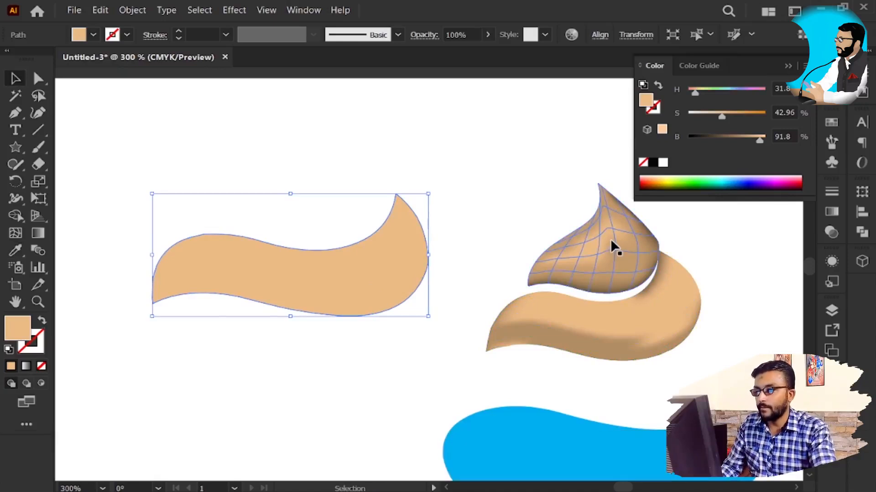
Step: Refill the separated swirl with a slightly darker tan sampled from the shaded tip of the ice cream
{"action": "key", "text": "i"}
{"action": "left_click", "coordinate": [577, 272]}
{"action": "left_click", "coordinate": [593, 269]}
{"action": "left_click", "coordinate": [606, 253]}
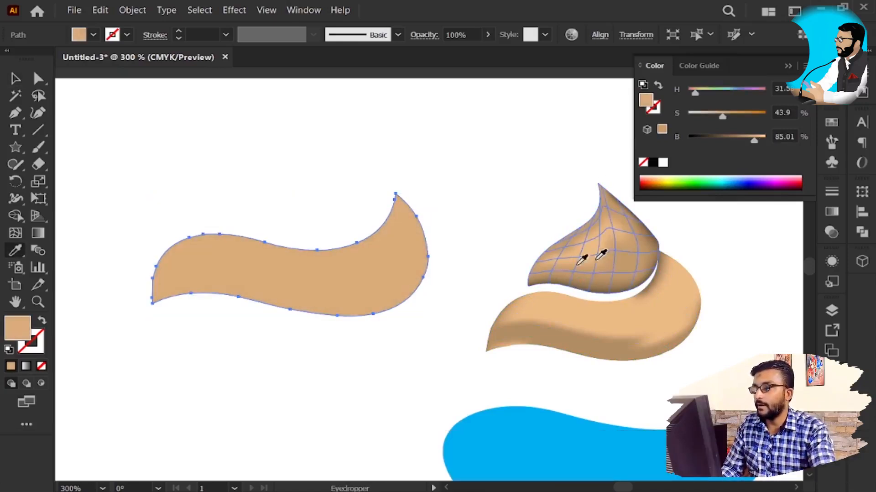
Step: Create a flat gradient mesh with 7 rows and 10 columns on the separated tan swirl
{"action": "key", "text": "v"}
{"action": "scroll", "coordinate": [246, 295], "scroll_direction": "up", "scroll_amount": 1}
{"action": "left_click", "coordinate": [132, 10]}
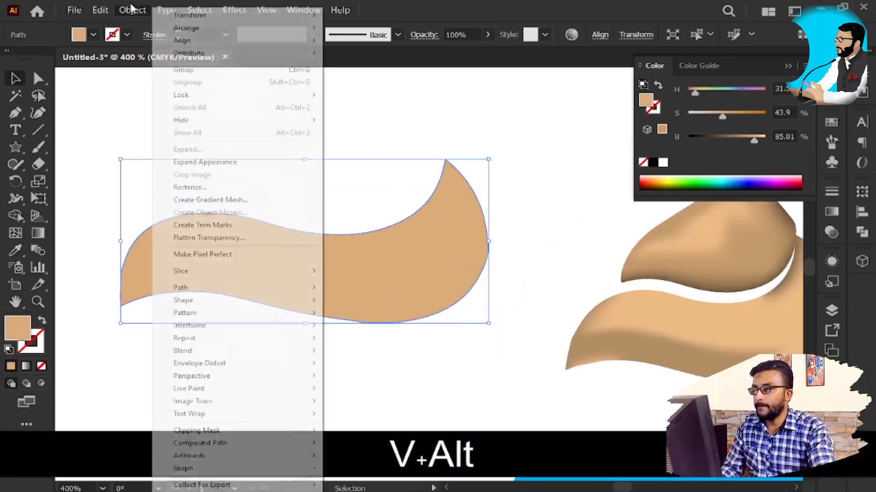
{"action": "left_click", "coordinate": [256, 200]}
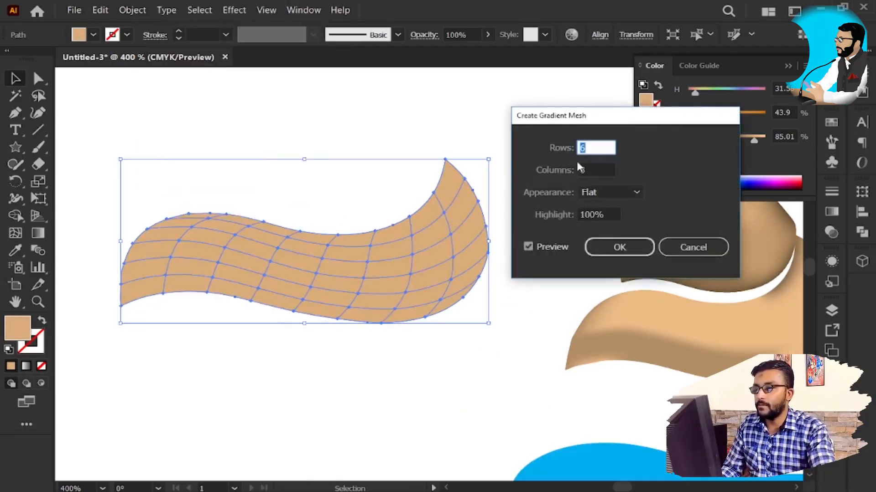
{"action": "key", "text": "Up"}
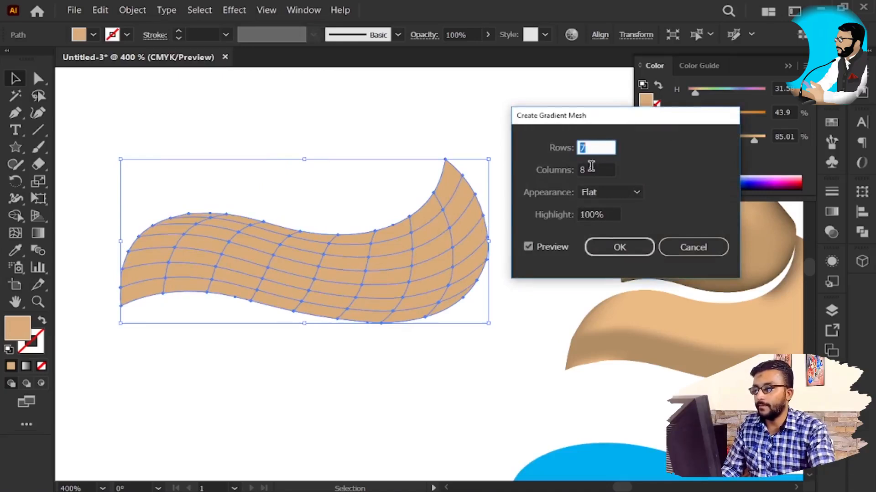
{"action": "left_click", "coordinate": [590, 167]}
{"action": "key", "text": "Up"}
{"action": "key", "text": "Up"}
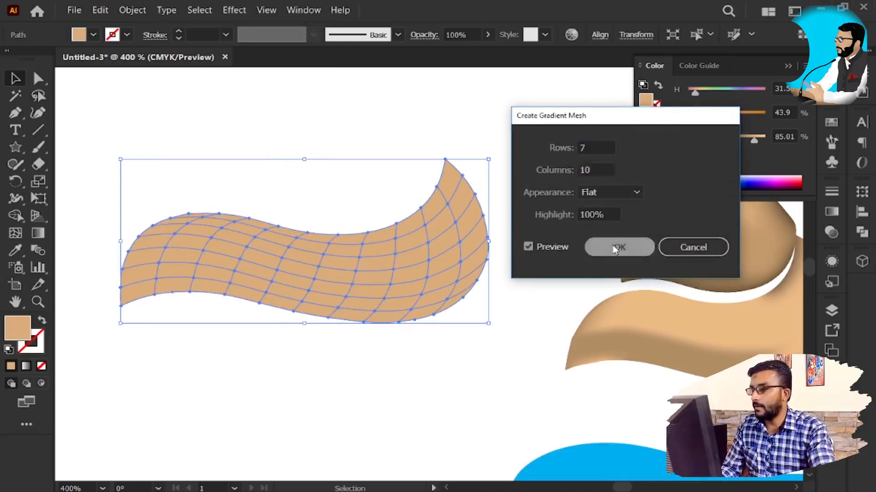
{"action": "left_click", "coordinate": [618, 247]}
Step: Lasso the mesh points along the separated swirl's left end and upper-left edge and set their brightness to 64%
{"action": "scroll", "coordinate": [137, 303], "scroll_direction": "up", "scroll_amount": 2}
{"action": "key", "text": "alt+q"}
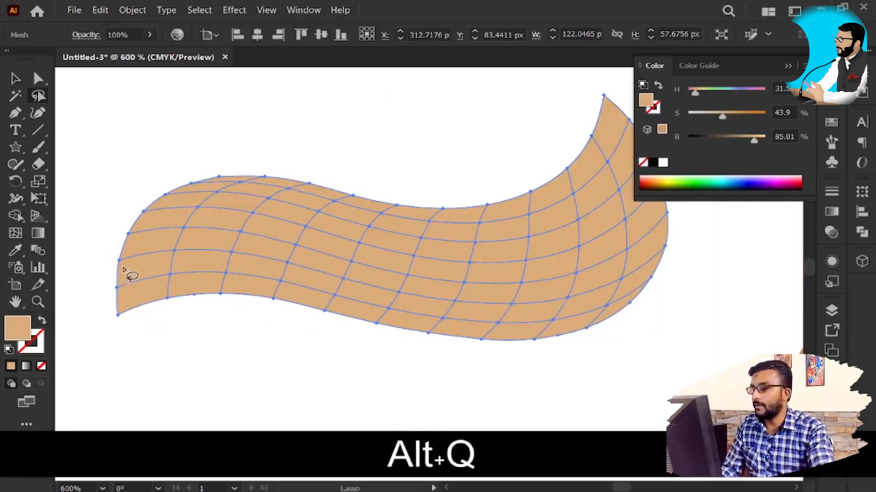
{"action": "mouse_move", "coordinate": [145, 282]}
{"action": "left_mouse_down"}
{"action": "mouse_move", "coordinate": [154, 232]}
{"action": "mouse_move", "coordinate": [194, 209]}
{"action": "left_mouse_up"}
{"action": "mouse_move", "coordinate": [309, 203]}
{"action": "left_mouse_down"}
{"action": "mouse_move", "coordinate": [415, 213]}
{"action": "mouse_move", "coordinate": [439, 189]}
{"action": "mouse_move", "coordinate": [177, 137]}
{"action": "mouse_move", "coordinate": [58, 184]}
{"action": "mouse_move", "coordinate": [222, 364]}
{"action": "mouse_move", "coordinate": [470, 355]}
{"action": "left_mouse_up"}
{"action": "key", "text": "space"}
{"action": "left_click_drag", "start_coordinate": [561, 319], "coordinate": [386, 365]}
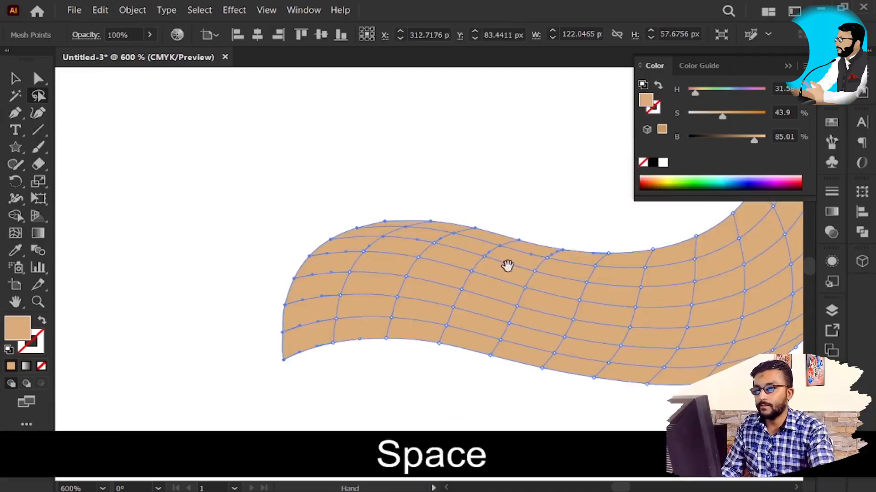
{"action": "left_click_drag", "start_coordinate": [506, 265], "coordinate": [440, 266]}
{"action": "left_click_drag", "start_coordinate": [754, 141], "coordinate": [734, 150]}
Step: Lasso the mesh points along the swirl's lower-right and right edge and set their brightness to 65%
{"action": "key", "text": "space"}
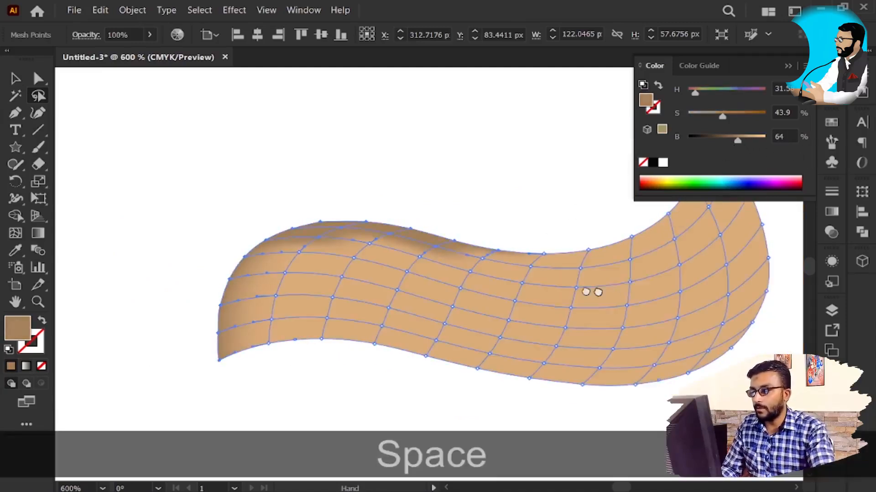
{"action": "left_click_drag", "start_coordinate": [606, 291], "coordinate": [504, 319]}
{"action": "key", "text": "q"}
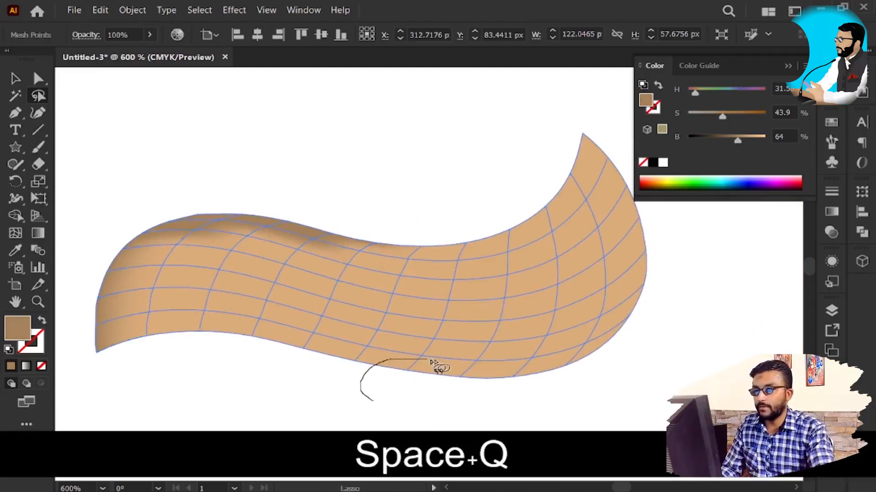
{"action": "mouse_move", "coordinate": [523, 368]}
{"action": "left_mouse_down"}
{"action": "mouse_move", "coordinate": [563, 357]}
{"action": "mouse_move", "coordinate": [577, 322]}
{"action": "left_mouse_up"}
{"action": "mouse_move", "coordinate": [637, 290]}
{"action": "left_mouse_down"}
{"action": "mouse_move", "coordinate": [647, 237]}
{"action": "mouse_move", "coordinate": [532, 451]}
{"action": "mouse_move", "coordinate": [385, 409]}
{"action": "mouse_move", "coordinate": [367, 394]}
{"action": "left_mouse_up"}
{"action": "left_click_drag", "start_coordinate": [753, 139], "coordinate": [741, 149]}
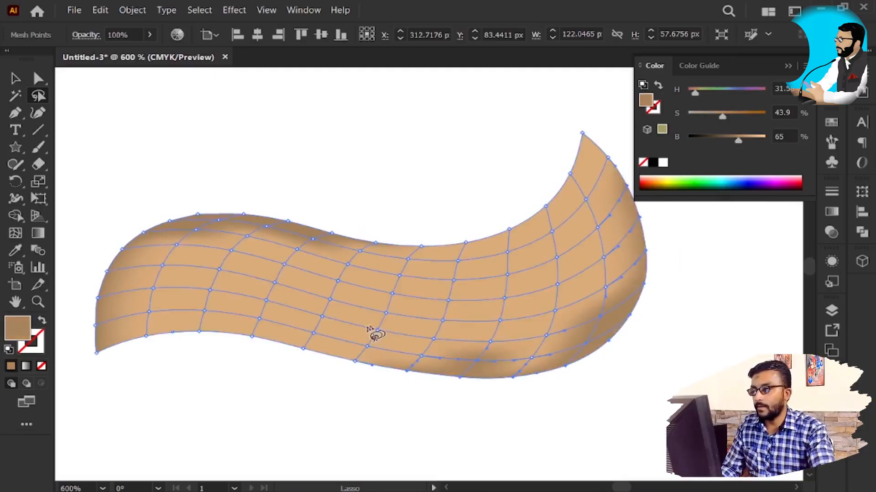
Step: Lasso the mesh points along the inner curve below the swirl's upper-right tip and lighten them to 94% brightness
{"action": "key", "text": "q"}
{"action": "left_click_drag", "start_coordinate": [440, 271], "coordinate": [580, 236]}
{"action": "mouse_move", "coordinate": [605, 188]}
{"action": "left_mouse_down"}
{"action": "mouse_move", "coordinate": [552, 163]}
{"action": "mouse_move", "coordinate": [438, 212]}
{"action": "mouse_move", "coordinate": [431, 250]}
{"action": "mouse_move", "coordinate": [440, 271]}
{"action": "left_mouse_up"}
{"action": "left_click_drag", "start_coordinate": [754, 145], "coordinate": [761, 143]}
Step: Lasso the mesh points along the swirl's lower-left edge and set their brightness to 70%
{"action": "key", "text": "q"}
{"action": "left_click_drag", "start_coordinate": [326, 373], "coordinate": [332, 346]}
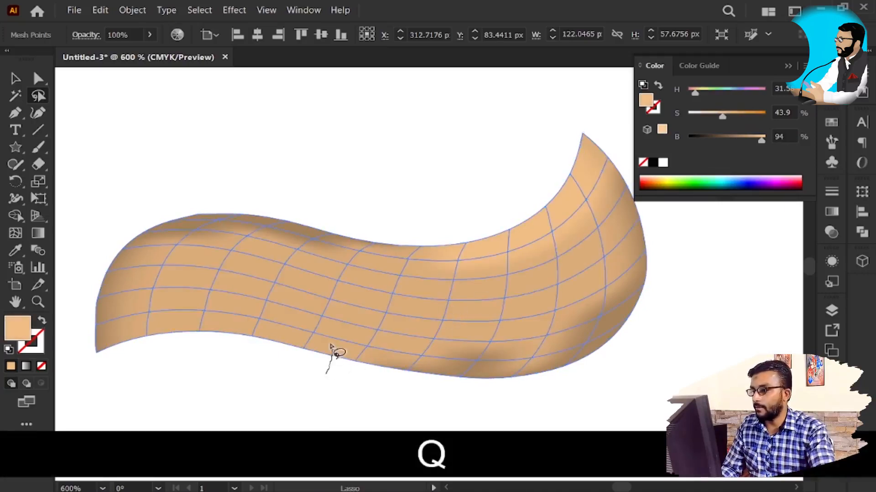
{"action": "mouse_move", "coordinate": [233, 322]}
{"action": "left_mouse_down"}
{"action": "mouse_move", "coordinate": [120, 324]}
{"action": "mouse_move", "coordinate": [119, 339]}
{"action": "mouse_move", "coordinate": [264, 386]}
{"action": "mouse_move", "coordinate": [322, 373]}
{"action": "left_mouse_up"}
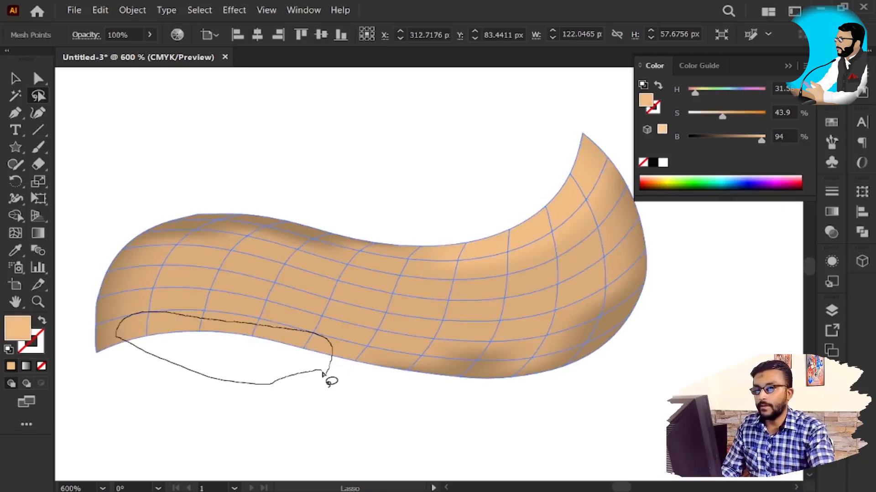
{"action": "mouse_move", "coordinate": [395, 364]}
{"action": "left_mouse_down"}
{"action": "mouse_move", "coordinate": [337, 392]}
{"action": "mouse_move", "coordinate": [318, 381]}
{"action": "left_mouse_up"}
{"action": "left_click_drag", "start_coordinate": [760, 140], "coordinate": [742, 145]}
Step: Move the shaded third swirl back into the ice cream, directly above the remaining blue swirl
{"action": "key", "text": "v"}
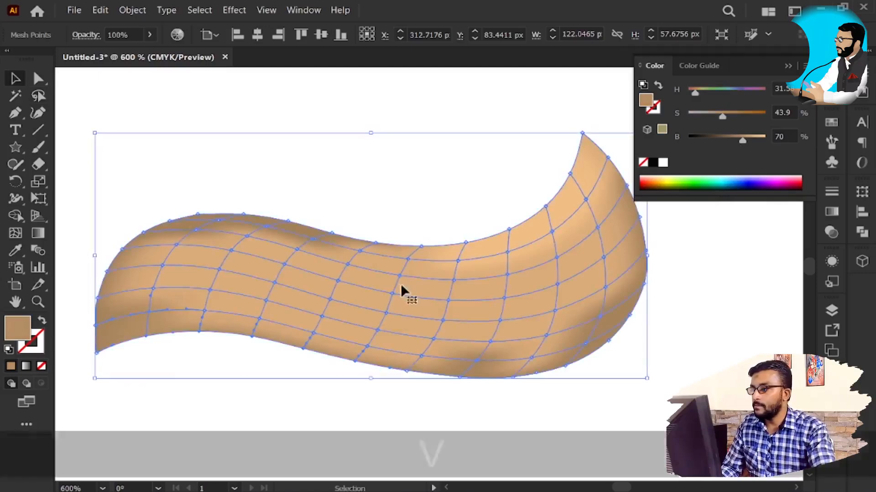
{"action": "scroll", "coordinate": [412, 281], "scroll_direction": "down", "scroll_amount": 2}
{"action": "key", "text": "space"}
{"action": "key", "text": "v"}
{"action": "left_click_drag", "start_coordinate": [465, 294], "coordinate": [532, 288]}
Step: Select the three shaded ice cream layers together, align their horizontal centers, and clear the selection
{"action": "left_click", "coordinate": [518, 148], "text": "shift"}
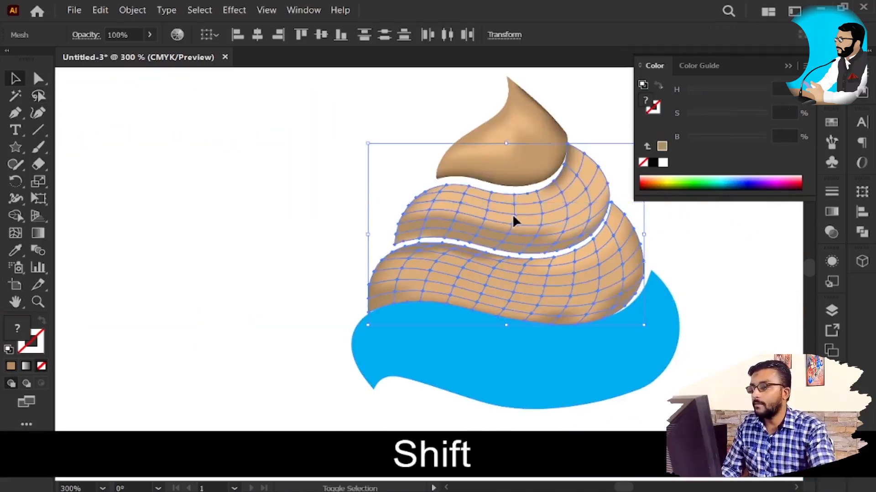
{"action": "left_click", "coordinate": [259, 33]}
{"action": "key", "text": "v"}
{"action": "left_click", "coordinate": [315, 244]}
Step: Nudge the ice cream's tip slightly down and to the left toward the second swirl
{"action": "left_click", "coordinate": [523, 149]}
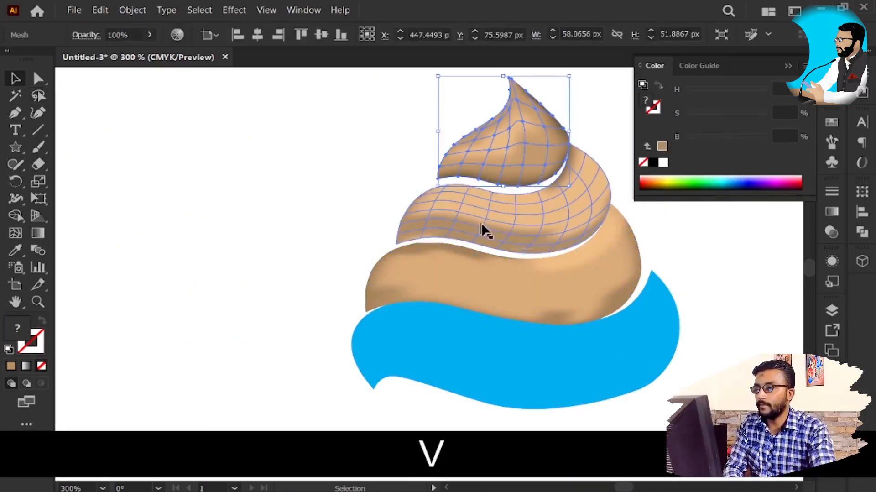
{"action": "key", "text": "Down"}
{"action": "key", "text": "Left"}
{"action": "key", "text": "Left"}
{"action": "key", "text": "Down"}
Step: Nudge the third swirl slightly up and to the right to narrow its gap with the second swirl
{"action": "left_click", "coordinate": [562, 289]}
{"action": "key", "text": "Right"}
{"action": "key", "text": "Up"}
{"action": "key", "text": "Up"}
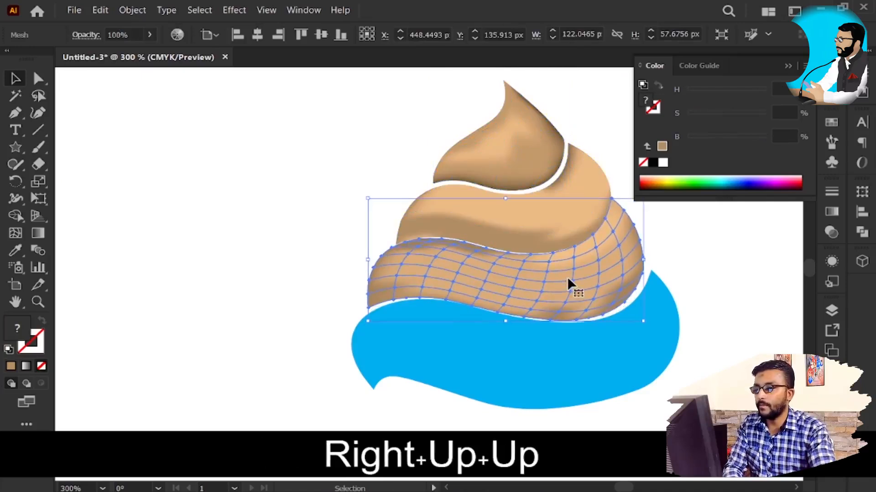
{"action": "key", "text": "Right"}
{"action": "key", "text": "Up"}
Step: Nudge the ice cream's tip down and right until it sits on the second swirl, and deselect it
{"action": "left_click", "coordinate": [518, 125]}
{"action": "key", "text": "Down"}
{"action": "key", "text": "Down"}
{"action": "key", "text": "Right"}
{"action": "key", "text": "Up"}
{"action": "key", "text": "Down"}
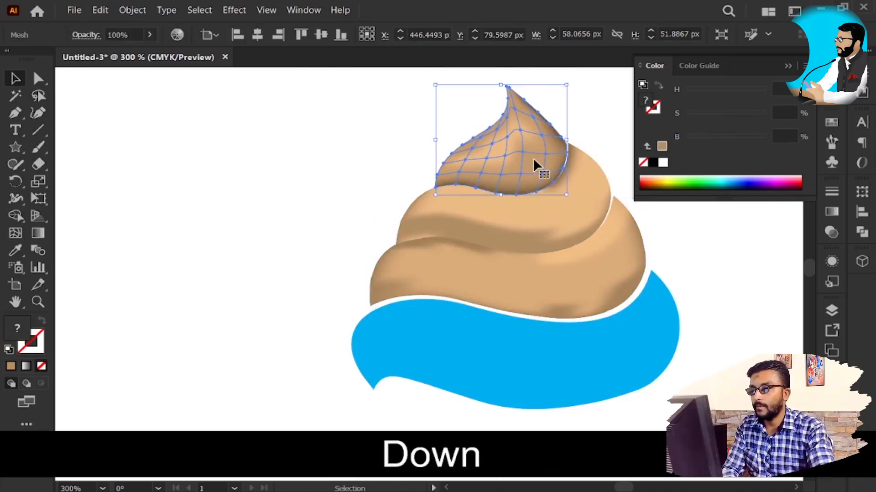
{"action": "left_click", "coordinate": [237, 177]}
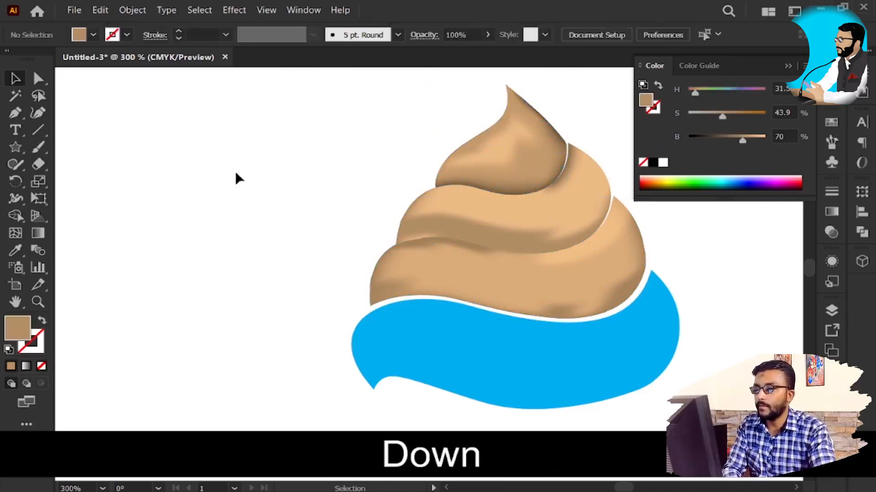
{"action": "left_click", "coordinate": [523, 153]}
{"action": "key", "text": "Right"}
{"action": "left_click", "coordinate": [382, 173]}
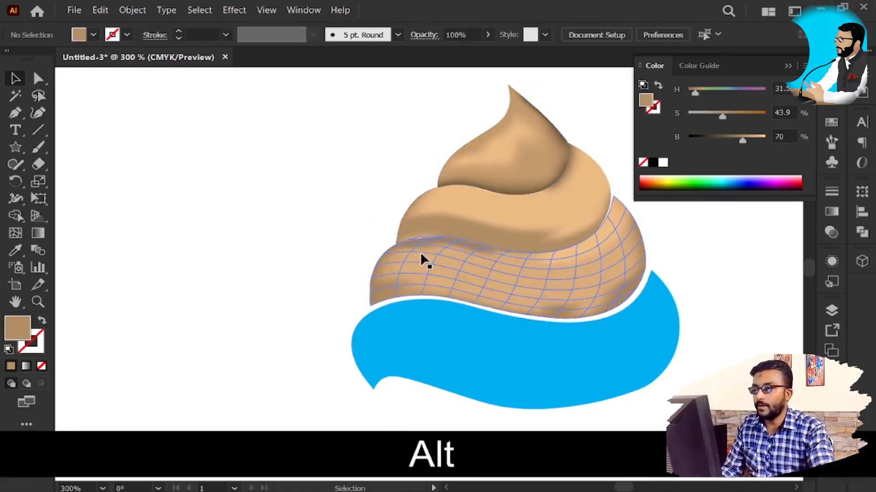
Step: Move the bottom blue swirl out of the ice cream to the empty area on its left
{"action": "scroll", "coordinate": [421, 255], "scroll_direction": "down", "scroll_amount": 2}
{"action": "key", "text": "alt+space"}
{"action": "left_click_drag", "start_coordinate": [535, 352], "coordinate": [638, 293]}
{"action": "key", "text": "v"}
{"action": "left_click_drag", "start_coordinate": [586, 255], "coordinate": [345, 195]}
{"action": "scroll", "coordinate": [431, 128], "scroll_direction": "up", "scroll_amount": 2}
{"action": "key", "text": "alt+space"}
{"action": "mouse_move", "coordinate": [500, 280]}
{"action": "left_mouse_down"}
{"action": "mouse_move", "coordinate": [473, 289]}
{"action": "mouse_move", "coordinate": [506, 275]}
{"action": "left_mouse_up"}
{"action": "left_click_drag", "start_coordinate": [284, 283], "coordinate": [362, 300]}
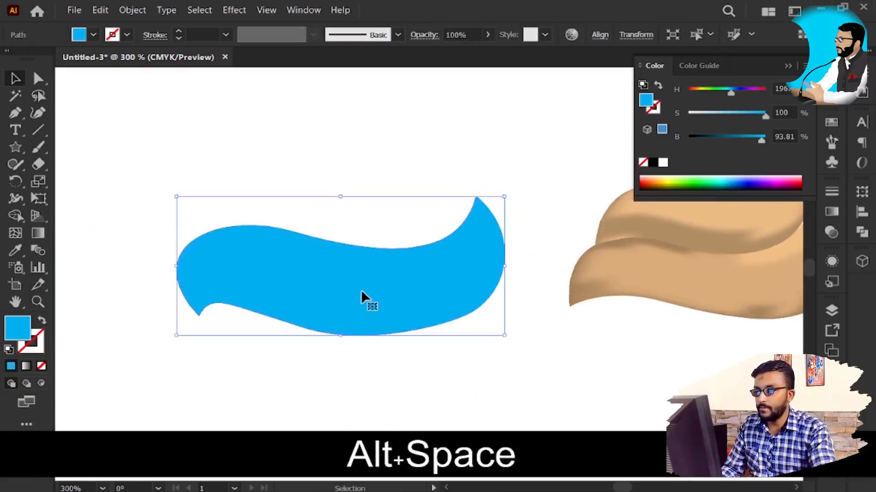
Step: Fill the separated blue swirl with the tan sampled from the shaded third swirl
{"action": "key", "text": "i"}
{"action": "left_click", "coordinate": [752, 278]}
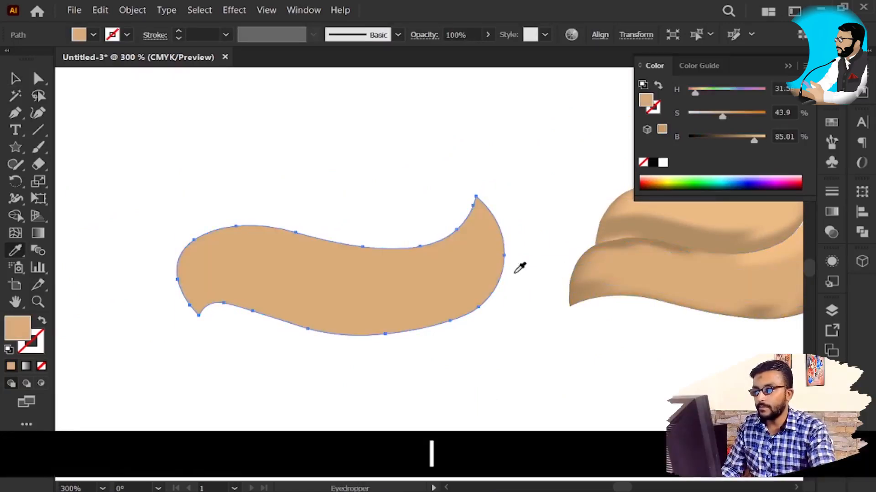
{"action": "left_click", "coordinate": [617, 278]}
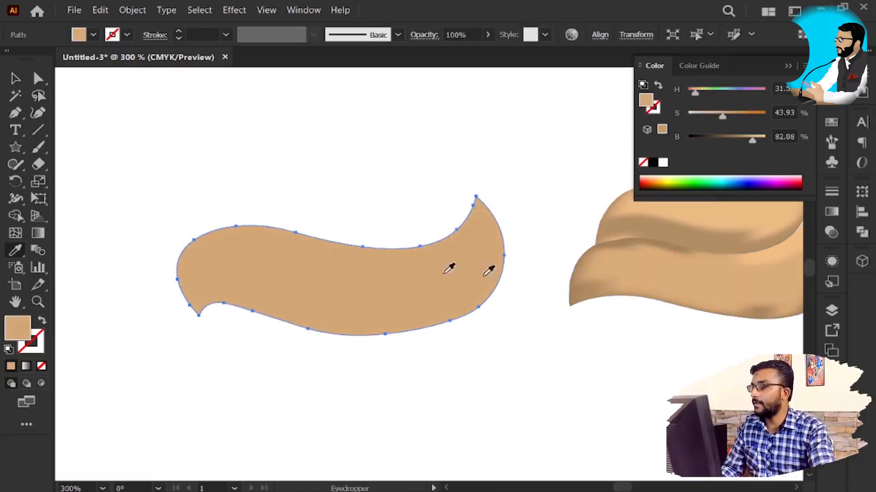
Step: Create a flat gradient mesh with 7 rows and 10 columns on the separated bottom swirl
{"action": "key", "text": "v"}
{"action": "left_click", "coordinate": [132, 10]}
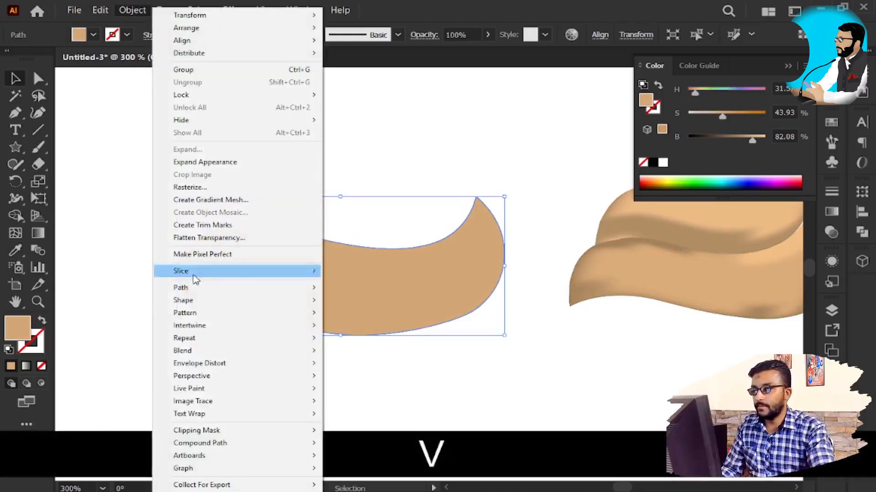
{"action": "left_click", "coordinate": [214, 199]}
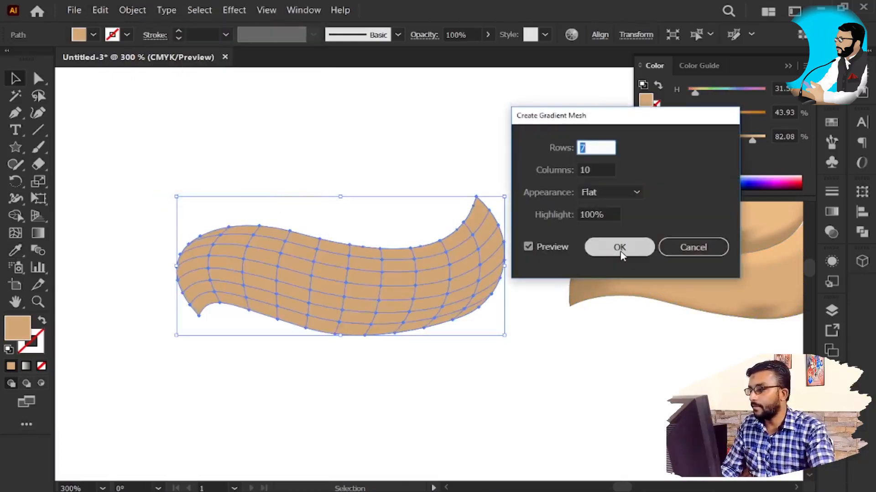
{"action": "left_click", "coordinate": [620, 252]}
Step: Lasso the mesh points along the whole lower edge of the bottom swirl and set their brightness to 66%
{"action": "scroll", "coordinate": [231, 303], "scroll_direction": "up", "scroll_amount": 3}
{"action": "key", "text": "alt+q"}
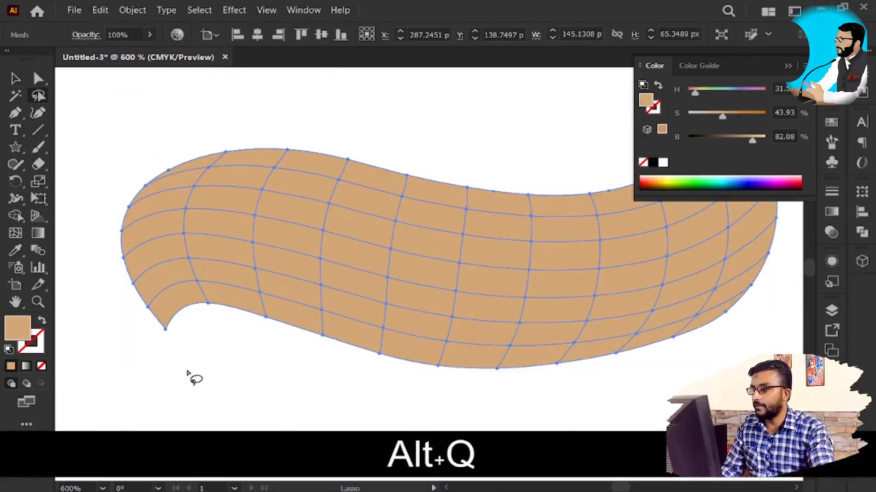
{"action": "mouse_move", "coordinate": [206, 359]}
{"action": "left_mouse_down"}
{"action": "mouse_move", "coordinate": [169, 279]}
{"action": "mouse_move", "coordinate": [168, 250]}
{"action": "left_mouse_up"}
{"action": "mouse_move", "coordinate": [286, 267]}
{"action": "left_mouse_down"}
{"action": "mouse_move", "coordinate": [484, 301]}
{"action": "mouse_move", "coordinate": [654, 307]}
{"action": "mouse_move", "coordinate": [743, 296]}
{"action": "mouse_move", "coordinate": [755, 321]}
{"action": "mouse_move", "coordinate": [606, 443]}
{"action": "mouse_move", "coordinate": [317, 417]}
{"action": "mouse_move", "coordinate": [229, 369]}
{"action": "mouse_move", "coordinate": [164, 362]}
{"action": "mouse_move", "coordinate": [112, 296]}
{"action": "mouse_move", "coordinate": [155, 251]}
{"action": "mouse_move", "coordinate": [189, 236]}
{"action": "left_mouse_up"}
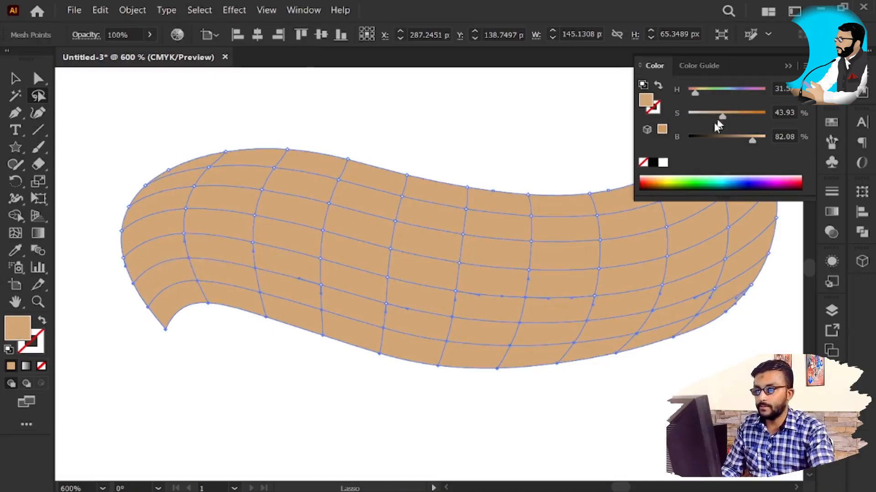
{"action": "left_click_drag", "start_coordinate": [750, 142], "coordinate": [739, 146]}
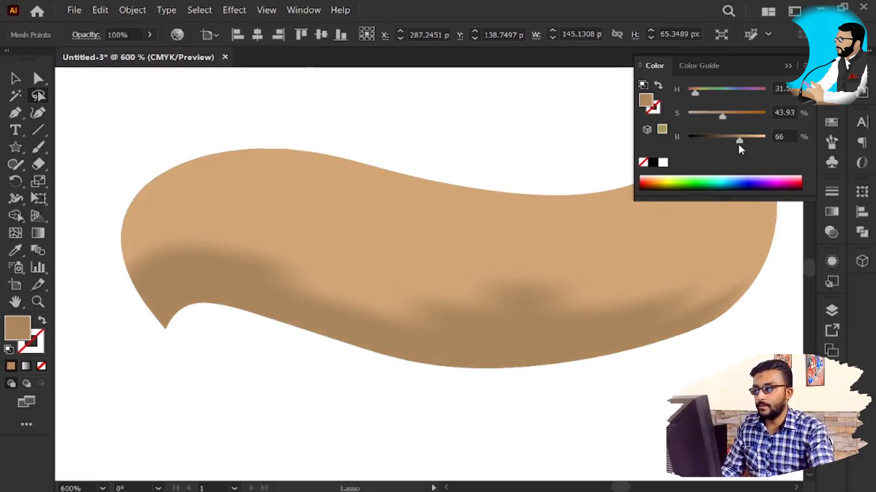
Step: Lasso the mesh points along the bottom swirl's upper-right tip and right edge and set their brightness to 52%
{"action": "key", "text": "space"}
{"action": "left_click_drag", "start_coordinate": [621, 309], "coordinate": [451, 344]}
{"action": "key", "text": "shift"}
{"action": "mouse_move", "coordinate": [622, 315]}
{"action": "left_mouse_down"}
{"action": "mouse_move", "coordinate": [588, 246]}
{"action": "mouse_move", "coordinate": [565, 153]}
{"action": "mouse_move", "coordinate": [600, 122]}
{"action": "mouse_move", "coordinate": [630, 327]}
{"action": "mouse_move", "coordinate": [573, 217]}
{"action": "mouse_move", "coordinate": [539, 114]}
{"action": "mouse_move", "coordinate": [629, 273]}
{"action": "left_mouse_up"}
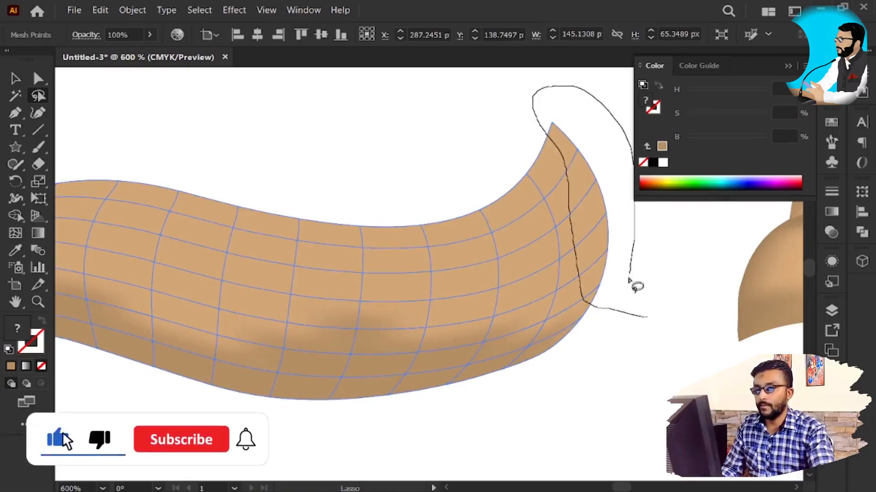
{"action": "left_click_drag", "start_coordinate": [621, 319], "coordinate": [620, 316]}
{"action": "left_click_drag", "start_coordinate": [757, 143], "coordinate": [729, 142]}
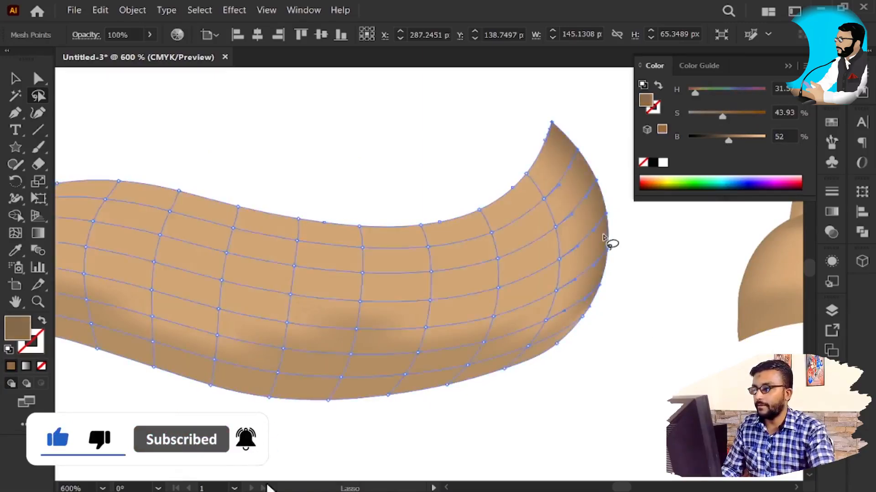
Step: Move the shaded bottom swirl back into place as the lowest layer of the ice cream and deselect it
{"action": "scroll", "coordinate": [611, 233], "scroll_direction": "down", "scroll_amount": 3}
{"action": "key", "text": "v"}
{"action": "left_click", "coordinate": [593, 314]}
{"action": "key", "text": "space"}
{"action": "left_click_drag", "start_coordinate": [573, 320], "coordinate": [322, 333]}
{"action": "key", "text": "v"}
{"action": "mouse_move", "coordinate": [235, 258]}
{"action": "left_mouse_down"}
{"action": "mouse_move", "coordinate": [477, 338]}
{"action": "mouse_move", "coordinate": [478, 307]}
{"action": "left_mouse_up"}
{"action": "left_click", "coordinate": [548, 390], "text": "alt"}
{"action": "key", "text": "space"}
{"action": "left_click_drag", "start_coordinate": [586, 377], "coordinate": [512, 154]}
{"action": "key", "text": "v"}
{"action": "scroll", "coordinate": [520, 121], "scroll_direction": "up", "scroll_amount": 2}
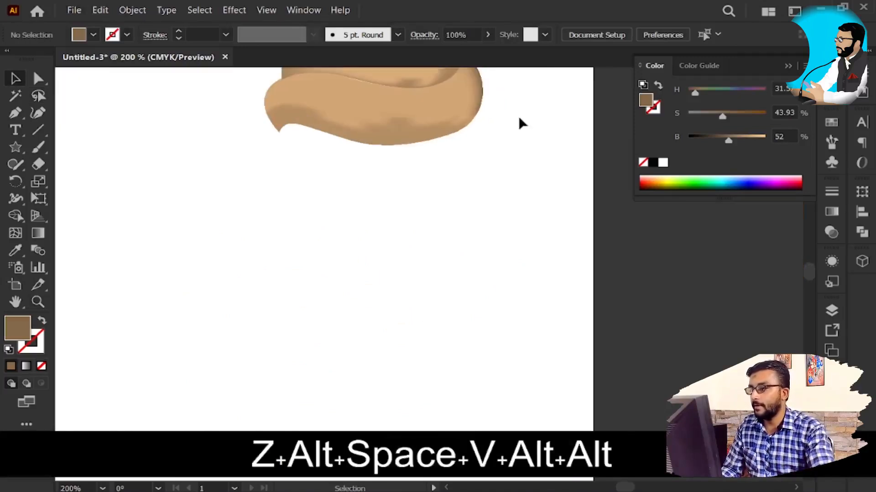
{"action": "key", "text": "space"}
{"action": "left_click_drag", "start_coordinate": [445, 140], "coordinate": [449, 240]}
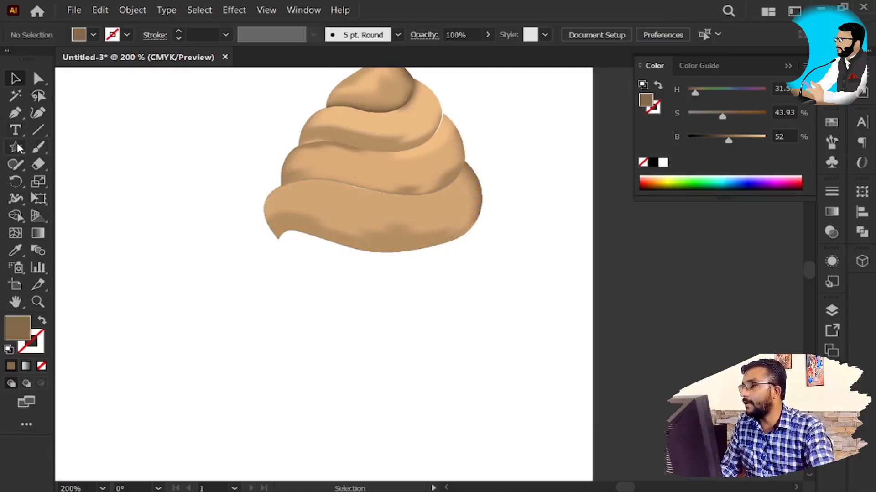
{"action": "left_click", "coordinate": [15, 113]}
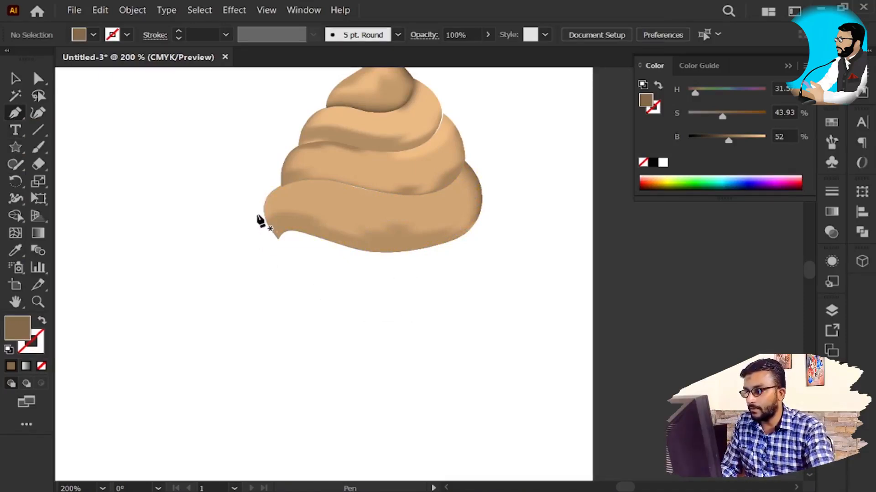
{"action": "left_click", "coordinate": [258, 214]}
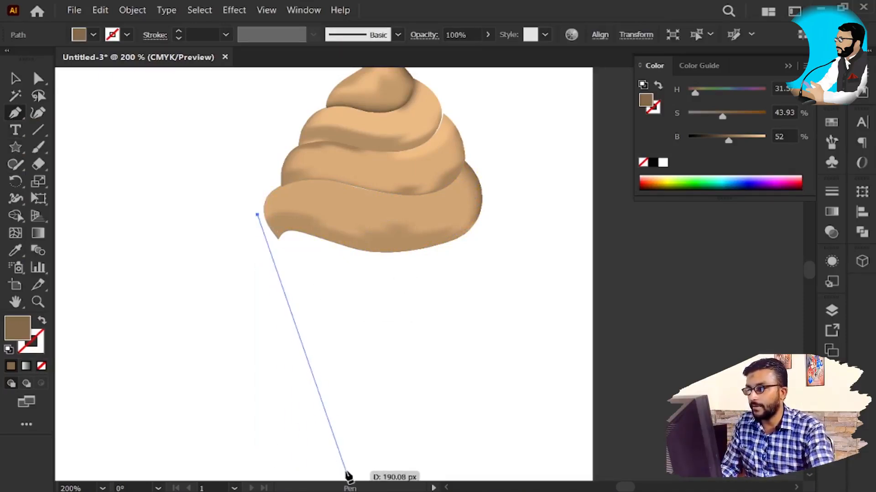
{"action": "key", "text": "space"}
{"action": "left_click_drag", "start_coordinate": [399, 398], "coordinate": [424, 243]}
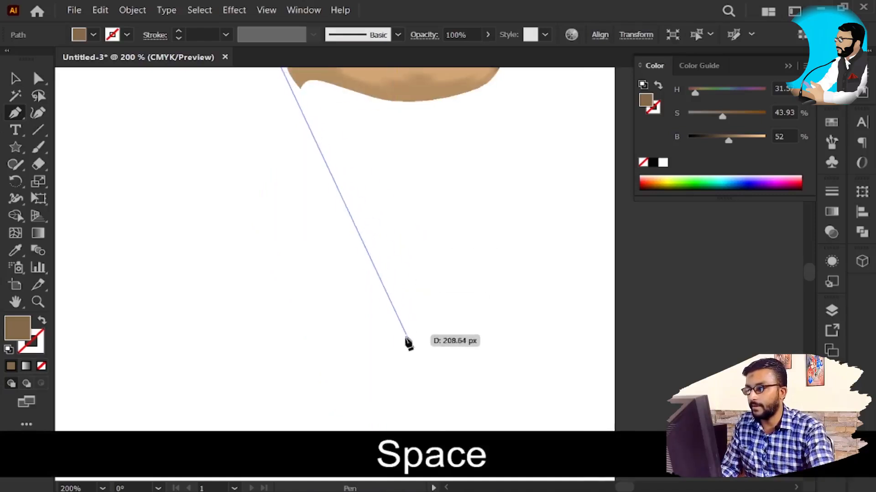
{"action": "left_click", "coordinate": [395, 382]}
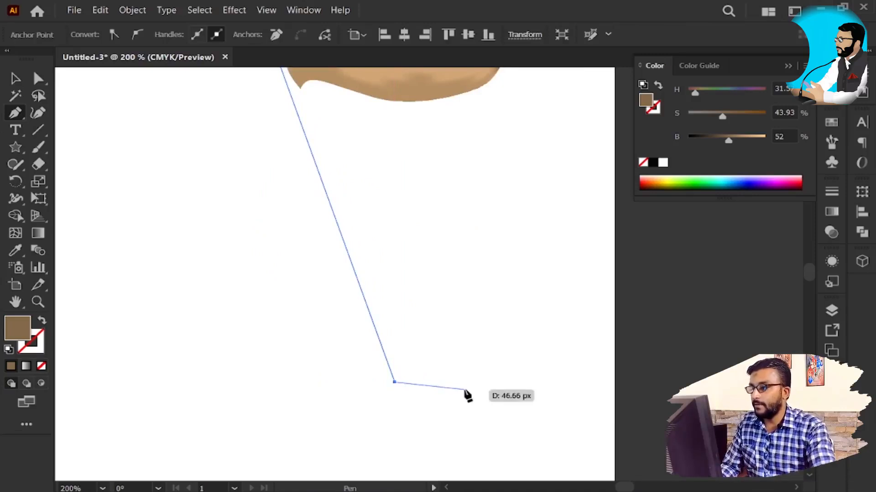
{"action": "key", "text": "Escape"}
{"action": "key", "text": "v"}
{"action": "left_click_drag", "start_coordinate": [476, 258], "coordinate": [223, 318]}
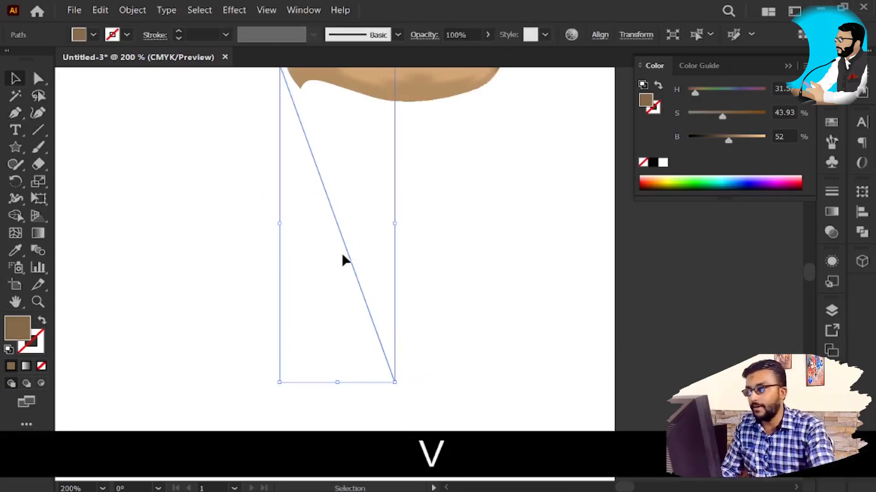
{"action": "key", "text": "Delete"}
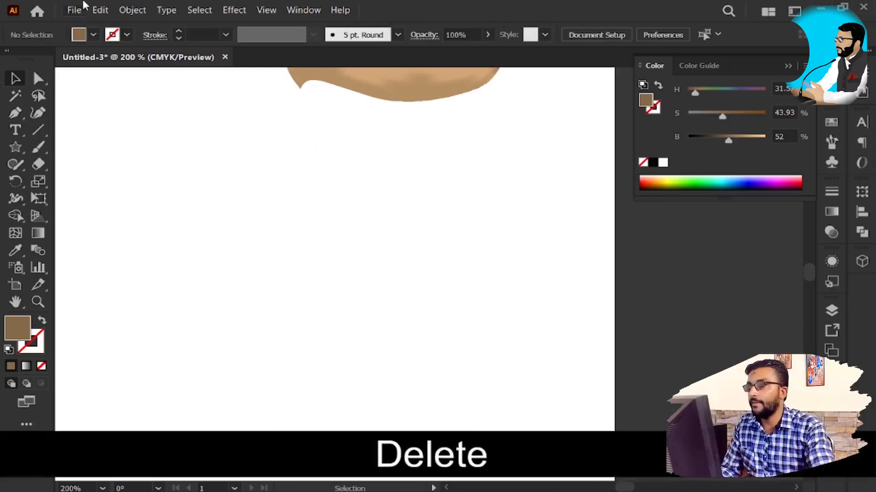
{"action": "left_click", "coordinate": [132, 10]}
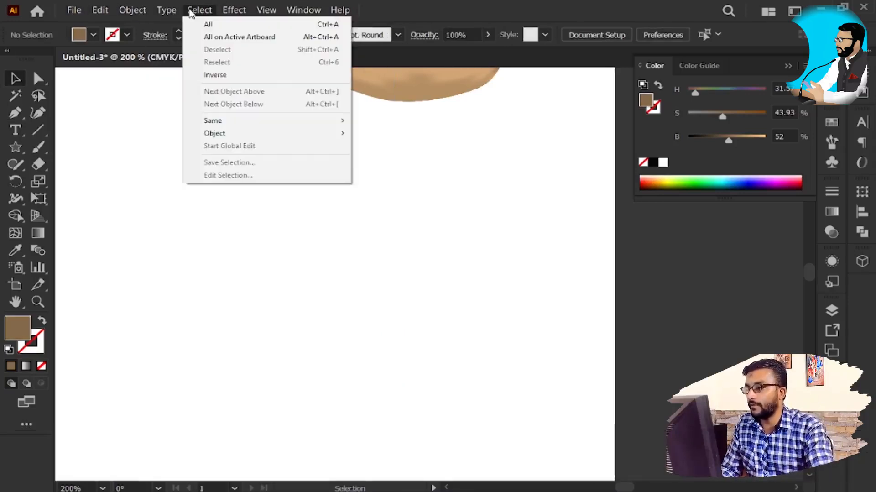
{"action": "mouse_move", "coordinate": [257, 11]}
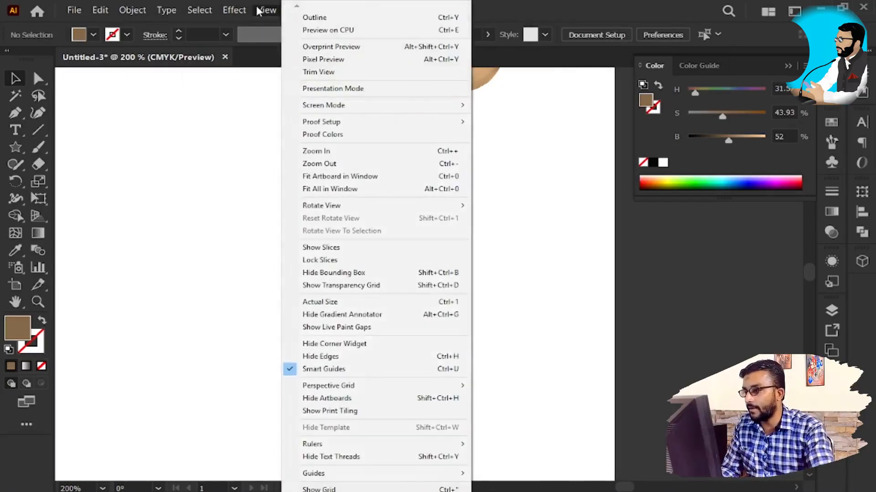
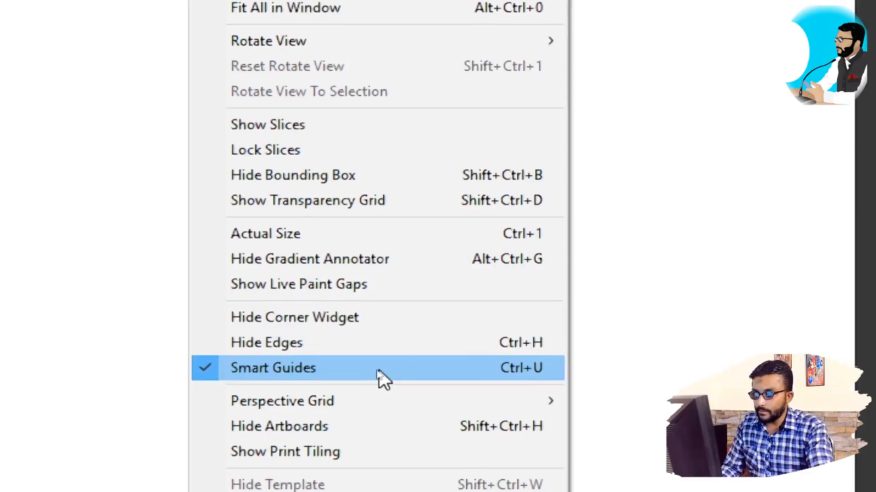
Step: With Smart Guides on, draw a downward-pointing triangular cone with the Pen tool, spanning the bottom swirl's left and right edges
{"action": "left_click", "coordinate": [379, 372]}
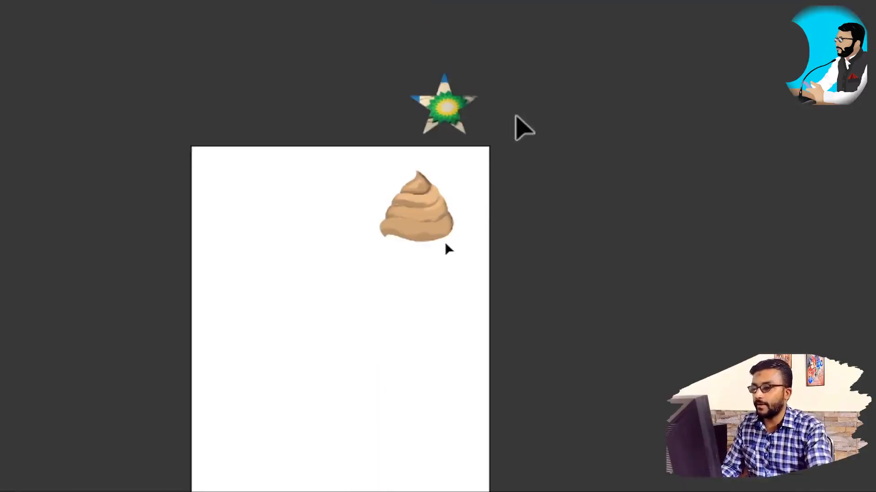
{"action": "key", "text": "super+minus"}
{"action": "scroll", "coordinate": [392, 308], "scroll_direction": "up", "scroll_amount": 4, "text": "alt"}
{"action": "key", "text": "alt+space"}
{"action": "left_click_drag", "start_coordinate": [489, 277], "coordinate": [465, 209]}
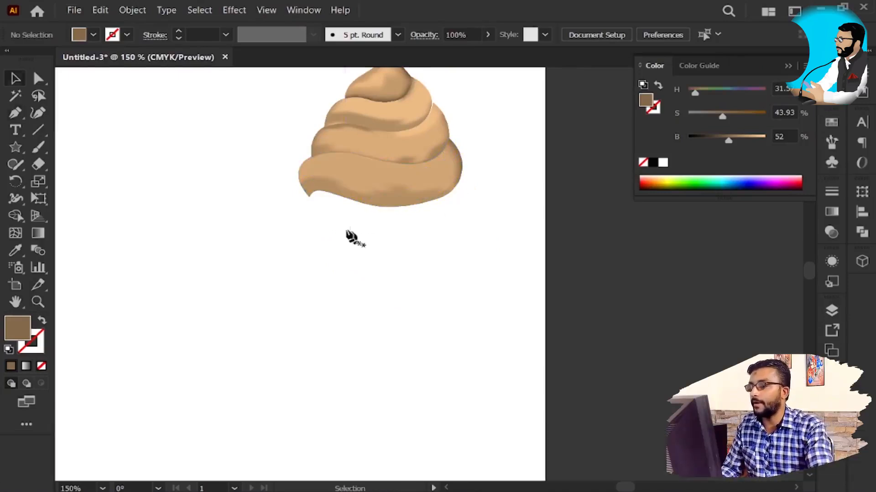
{"action": "key", "text": "p"}
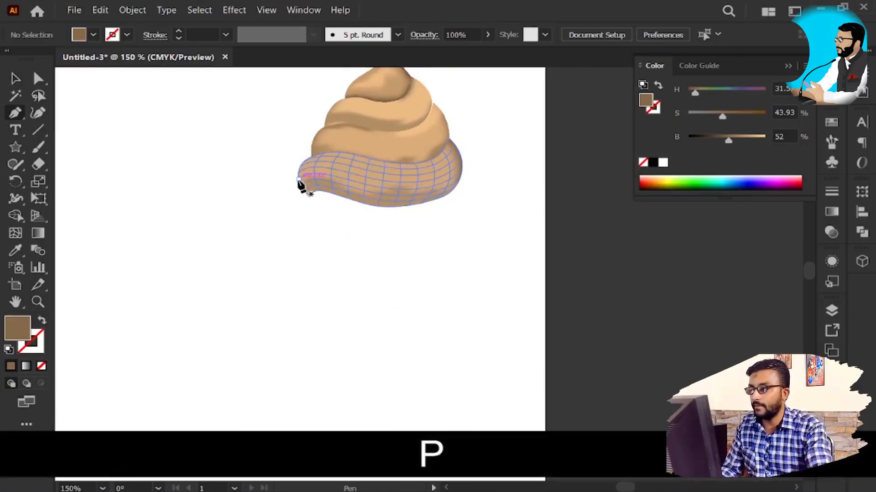
{"action": "left_click", "coordinate": [299, 179]}
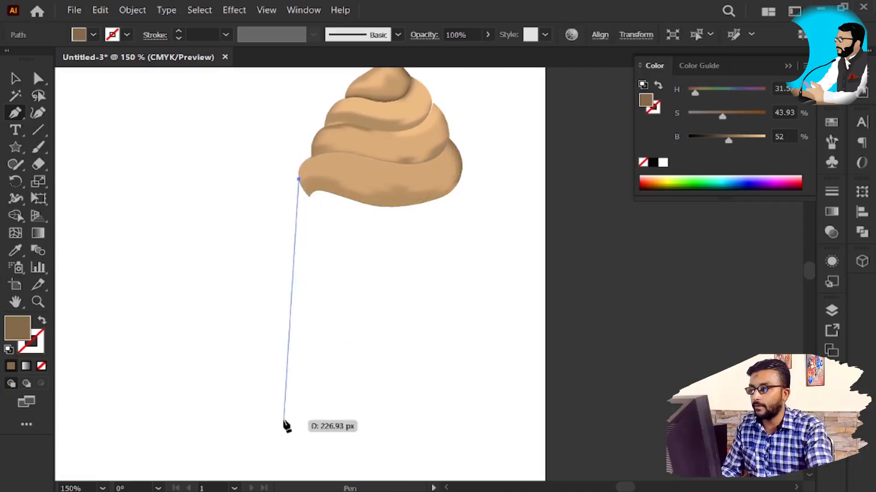
{"action": "left_click", "coordinate": [379, 429]}
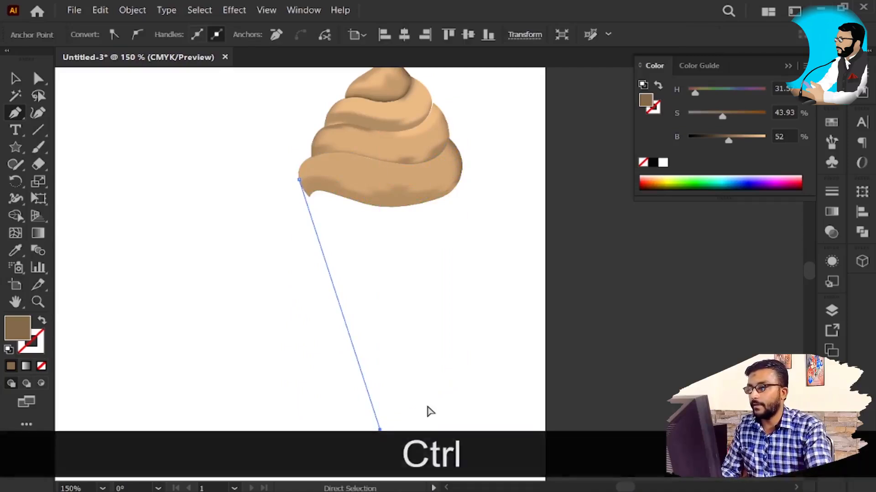
{"action": "key", "text": "ctrl+space"}
{"action": "left_click_drag", "start_coordinate": [453, 269], "coordinate": [439, 207]}
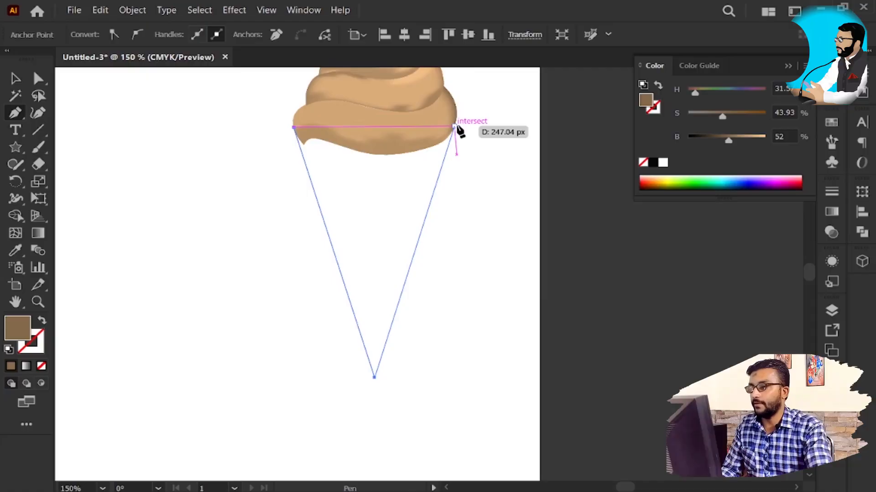
{"action": "left_click", "coordinate": [456, 126]}
{"action": "key", "text": "v"}
{"action": "left_click_drag", "start_coordinate": [385, 190], "coordinate": [355, 251]}
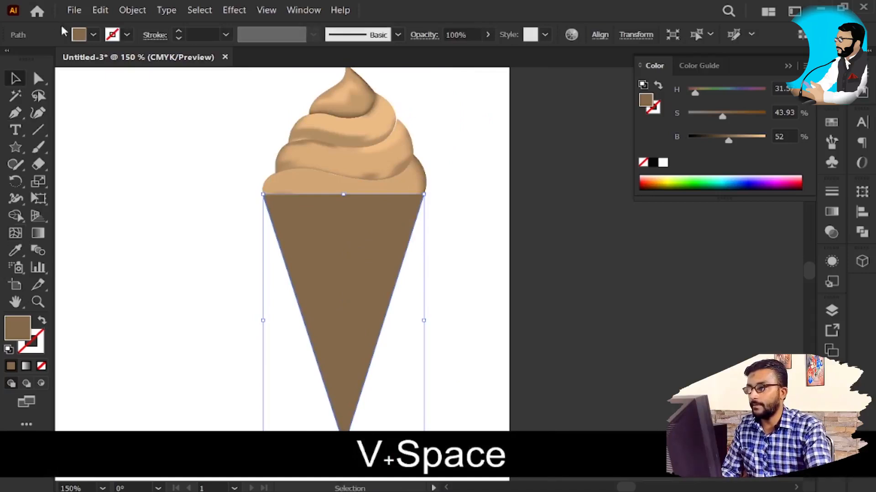
Step: Fill the cone with the orange swatch, lower its saturation to 55%, and keep the cone selected
{"action": "left_click", "coordinate": [93, 35]}
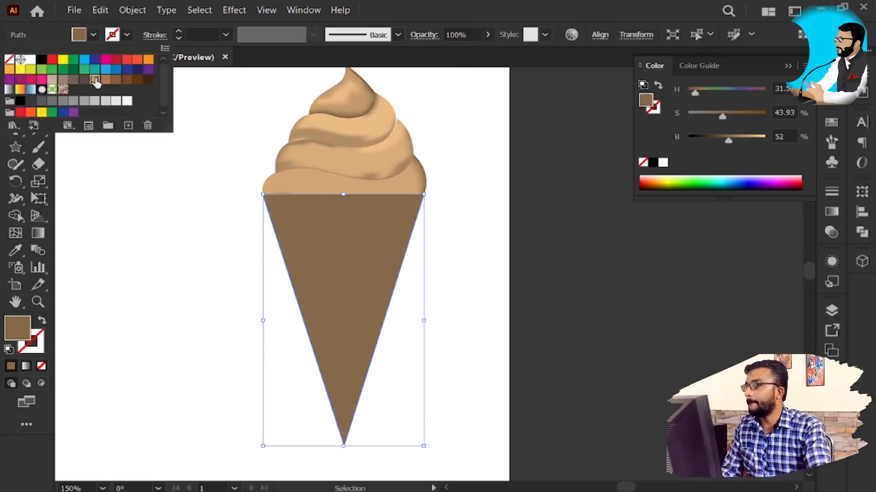
{"action": "left_click", "coordinate": [94, 80]}
{"action": "left_click", "coordinate": [148, 61]}
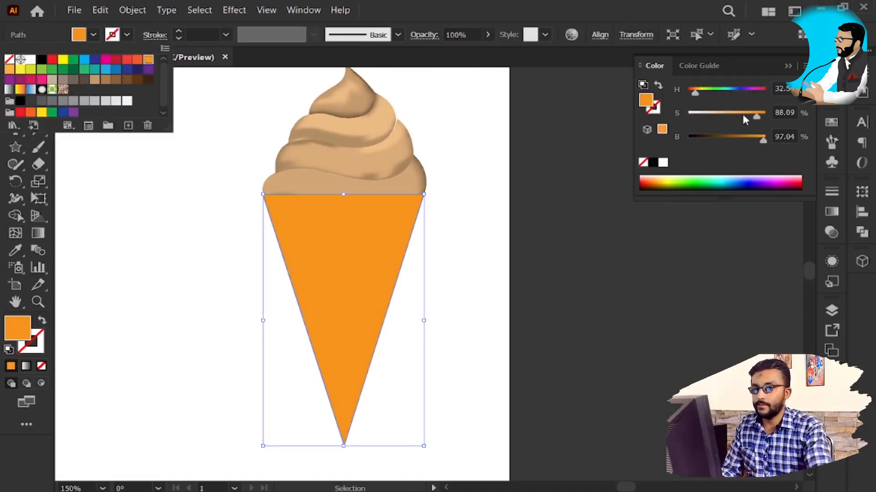
{"action": "left_click_drag", "start_coordinate": [739, 116], "coordinate": [730, 118]}
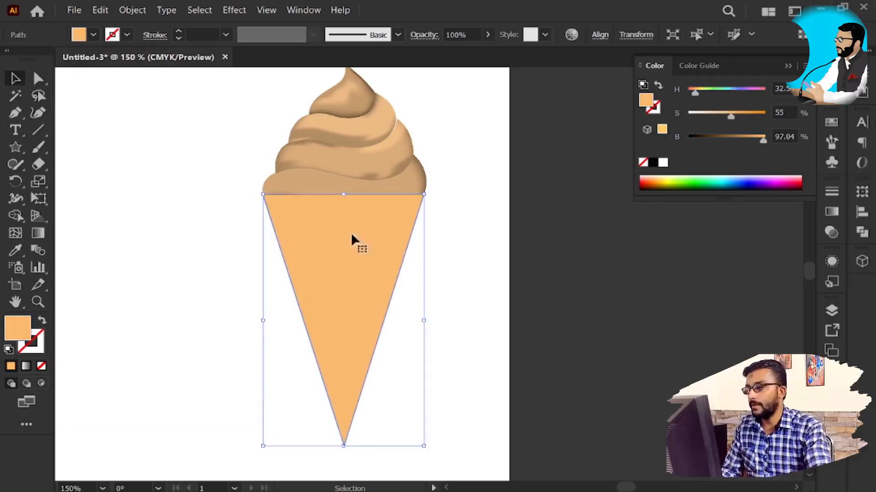
{"action": "key", "text": "v"}
{"action": "left_click", "coordinate": [477, 250]}
{"action": "left_click", "coordinate": [373, 275]}
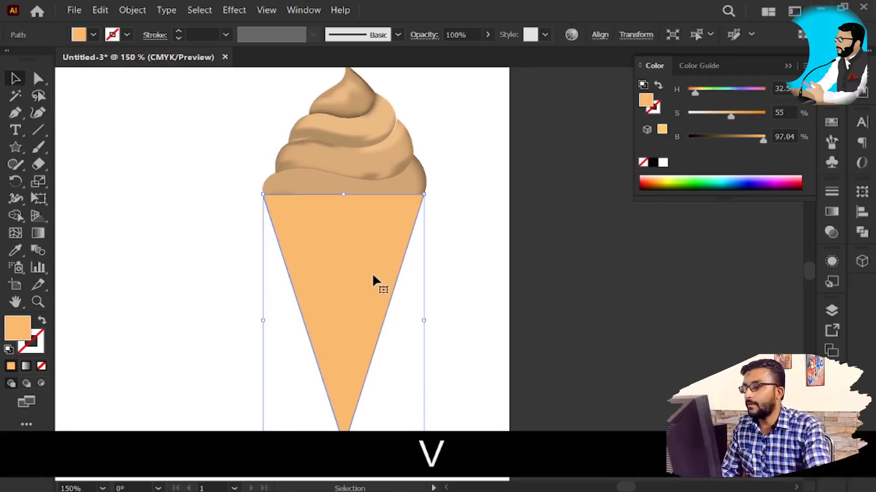
Step: Close the cone's open top edge by joining its right and left corner anchors with the Pen tool
{"action": "scroll", "coordinate": [336, 223], "scroll_direction": "up", "scroll_amount": 2}
{"action": "key", "text": "space"}
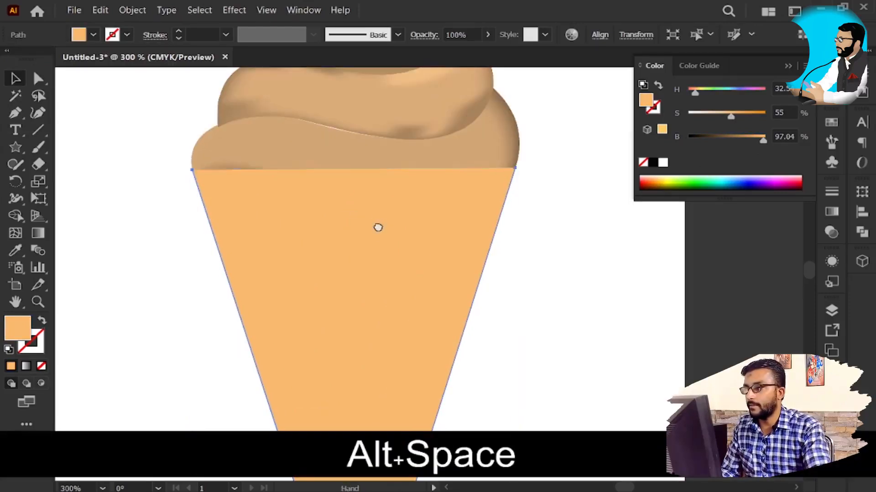
{"action": "left_click", "coordinate": [39, 118]}
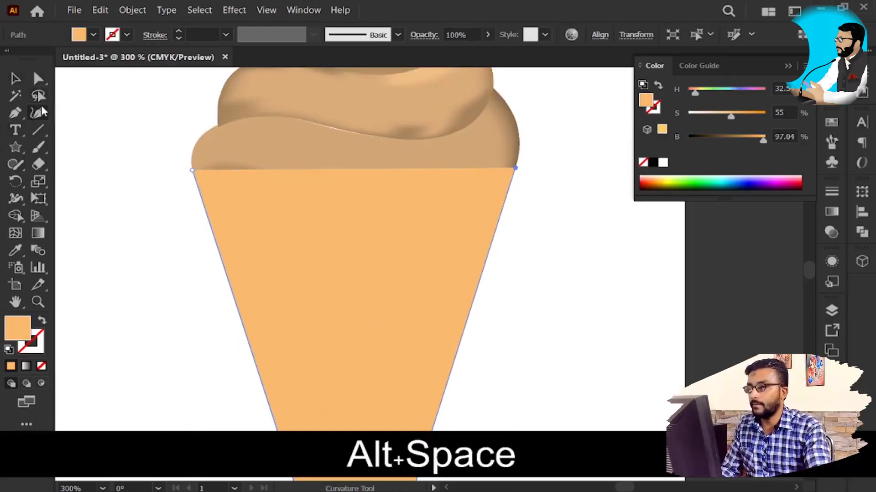
{"action": "key", "text": "Escape"}
{"action": "key", "text": "v"}
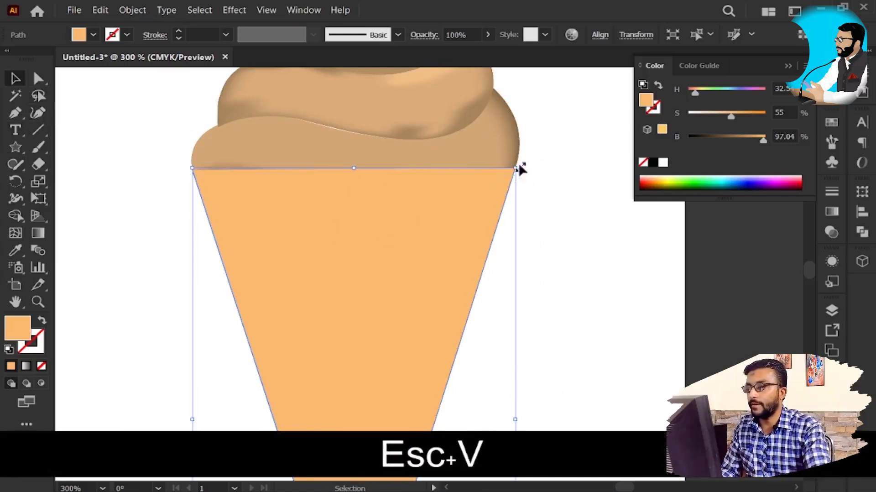
{"action": "key", "text": "p"}
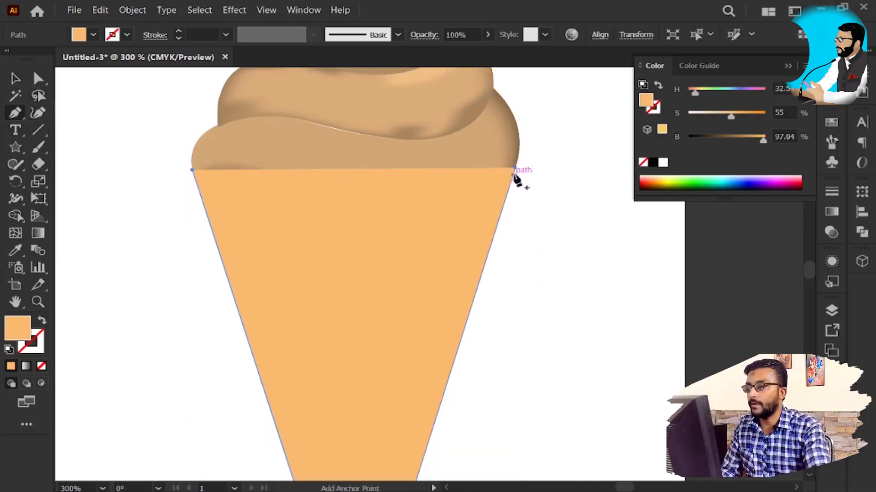
{"action": "left_click", "coordinate": [515, 168]}
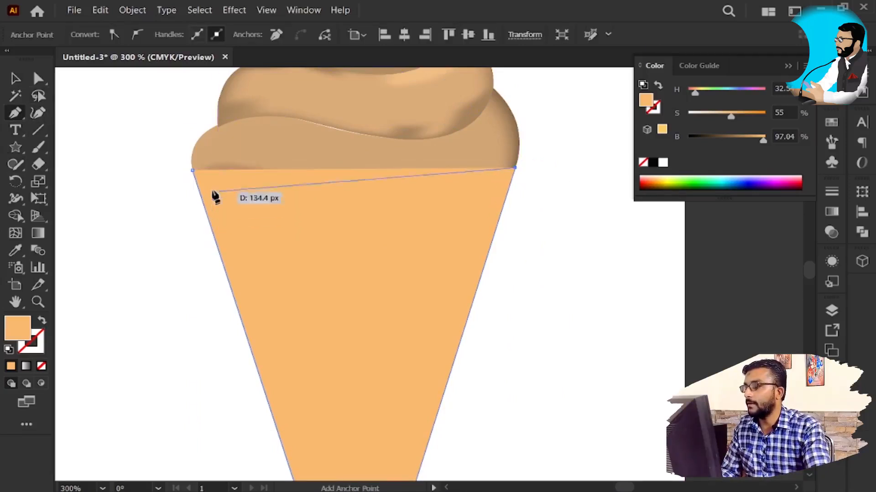
{"action": "left_click", "coordinate": [192, 169]}
{"action": "key", "text": "v"}
{"action": "left_click_drag", "start_coordinate": [336, 228], "coordinate": [336, 267]}
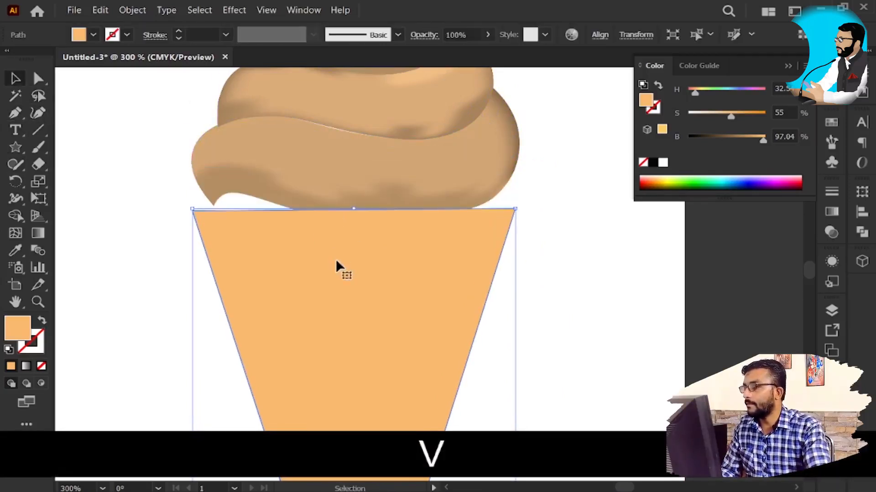
{"action": "key", "text": "ctrl+z"}
Step: Add an anchor point at the middle of the cone's top edge with the Curvature tool and convert it to smooth
{"action": "left_click", "coordinate": [42, 114]}
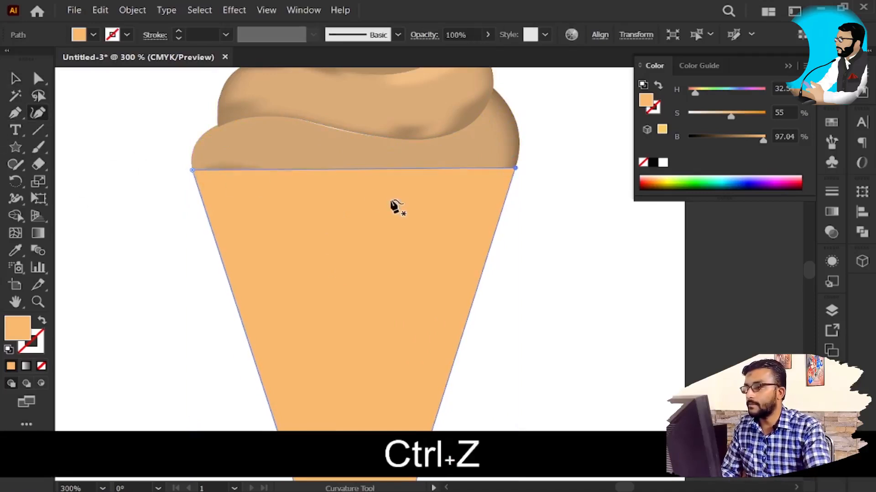
{"action": "left_click", "coordinate": [360, 169]}
{"action": "key", "text": "a"}
{"action": "left_click", "coordinate": [360, 169]}
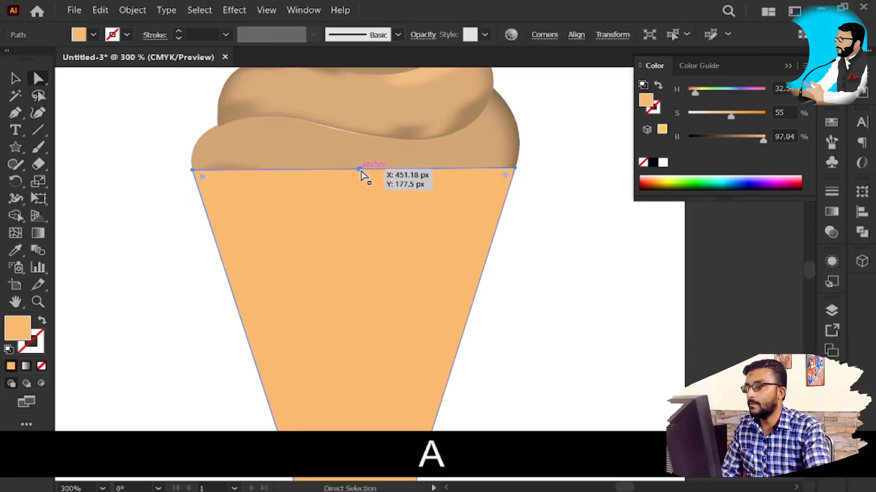
{"action": "left_click", "coordinate": [361, 170]}
{"action": "left_click", "coordinate": [138, 36]}
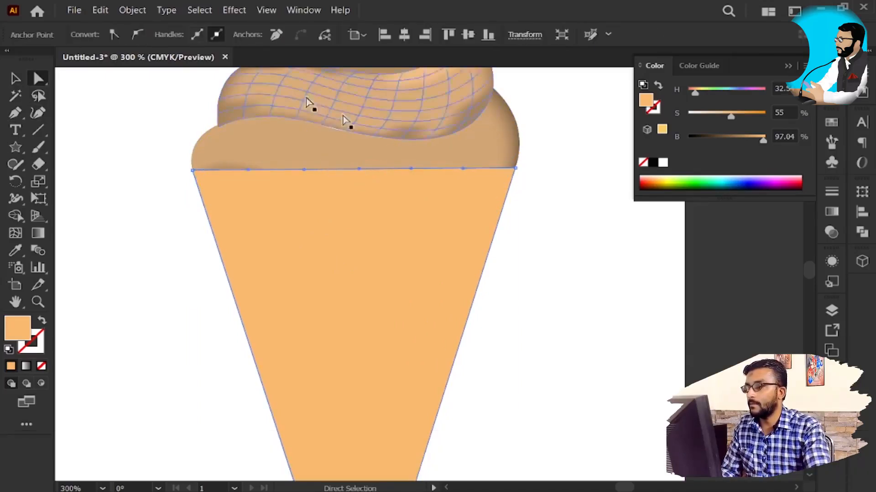
Step: Pull the smooth anchor on the top edge down and to the right into a wavy dip, and deselect the cone
{"action": "left_click_drag", "start_coordinate": [362, 170], "coordinate": [400, 195]}
{"action": "key", "text": "ctrl+z"}
{"action": "key", "text": "v"}
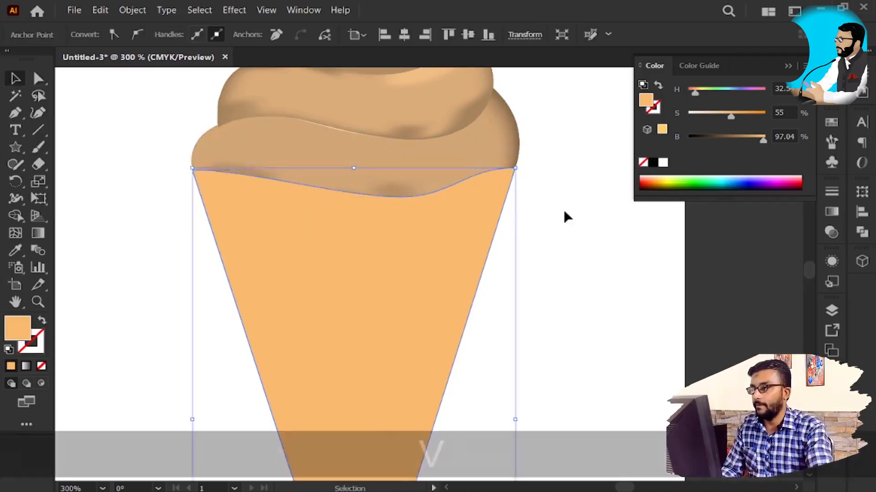
{"action": "left_click", "coordinate": [542, 261]}
Step: Round the cone's sharp bottom tip to a corner radius of about 1.59 px
{"action": "scroll", "coordinate": [541, 261], "scroll_direction": "down", "scroll_amount": 2}
{"action": "left_click_drag", "start_coordinate": [430, 321], "coordinate": [324, 215]}
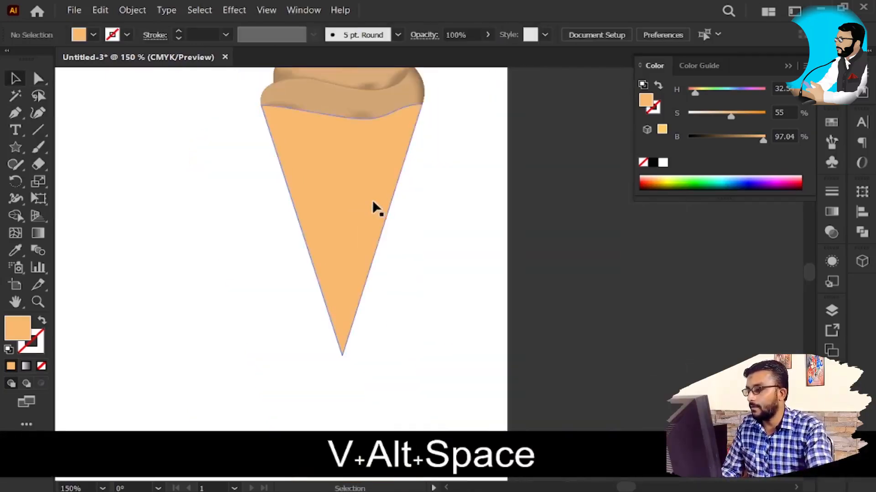
{"action": "left_click", "coordinate": [374, 203]}
{"action": "scroll", "coordinate": [381, 373], "scroll_direction": "up", "scroll_amount": 7}
{"action": "left_click_drag", "start_coordinate": [255, 274], "coordinate": [442, 238]}
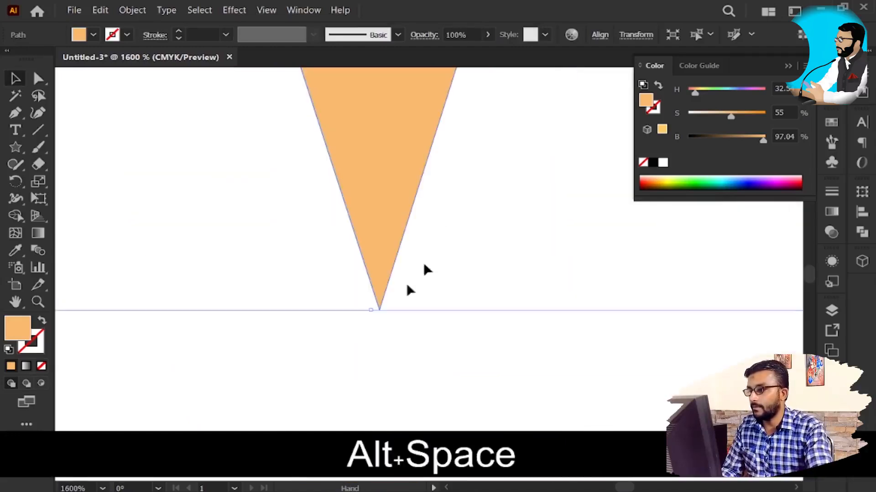
{"action": "key", "text": "a"}
{"action": "left_click", "coordinate": [380, 312]}
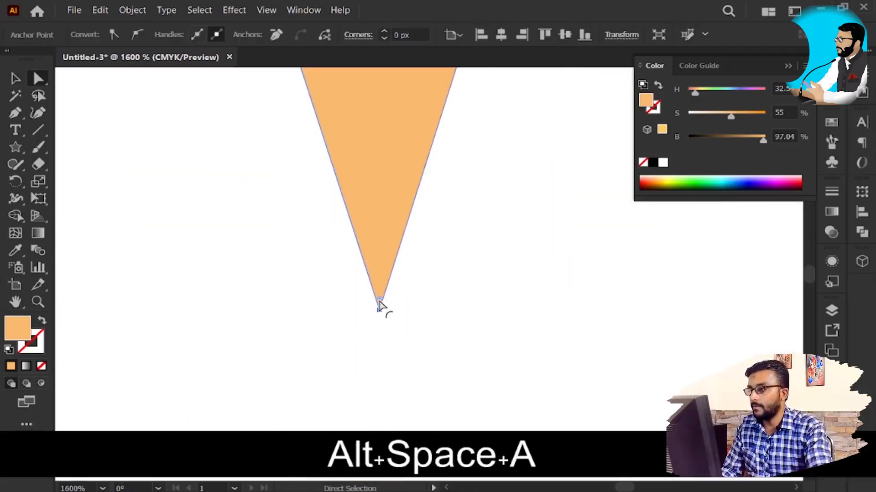
{"action": "left_click_drag", "start_coordinate": [381, 303], "coordinate": [391, 250]}
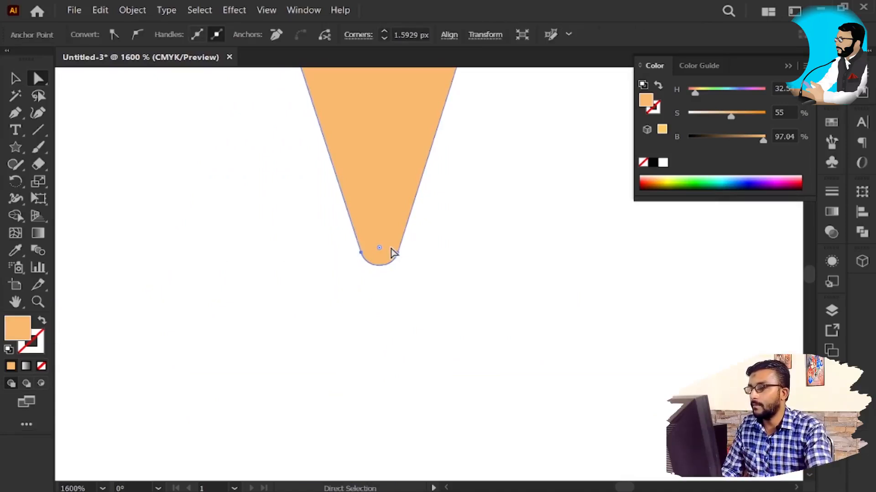
Step: Increase the corner radius of the cone's bottom tip to about 8.18 px and deselect the cone
{"action": "scroll", "coordinate": [397, 250], "scroll_direction": "down", "scroll_amount": 10}
{"action": "scroll", "coordinate": [413, 274], "scroll_direction": "up", "scroll_amount": 4}
{"action": "left_click_drag", "start_coordinate": [390, 156], "coordinate": [419, 322]}
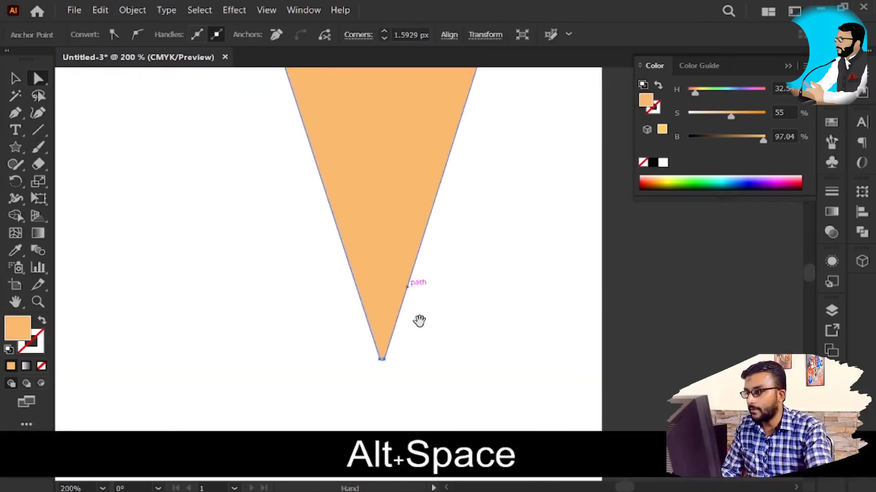
{"action": "left_click_drag", "start_coordinate": [382, 354], "coordinate": [393, 329]}
{"action": "scroll", "coordinate": [445, 307], "scroll_direction": "down", "scroll_amount": 5}
{"action": "scroll", "coordinate": [454, 297], "scroll_direction": "up", "scroll_amount": 2}
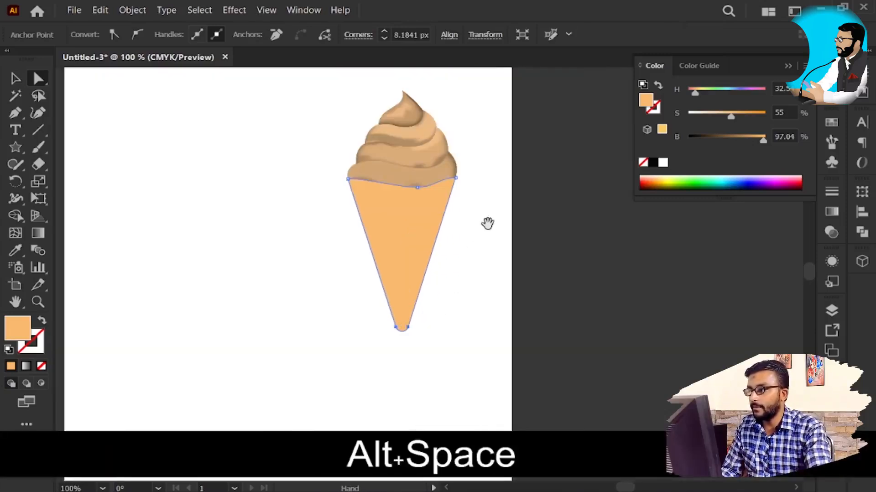
{"action": "left_click_drag", "start_coordinate": [485, 231], "coordinate": [469, 286]}
{"action": "left_click", "coordinate": [465, 297]}
{"action": "key", "text": "v"}
{"action": "scroll", "coordinate": [465, 297], "scroll_direction": "up", "scroll_amount": 1}
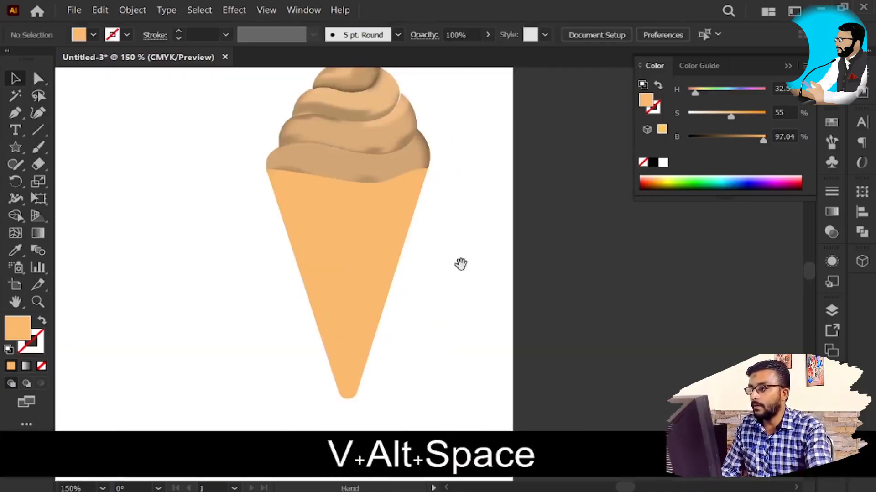
Step: Move the cone away from the swirls onto the blank artboard area to their lower left
{"action": "left_click", "coordinate": [376, 254]}
{"action": "left_click_drag", "start_coordinate": [435, 255], "coordinate": [427, 186]}
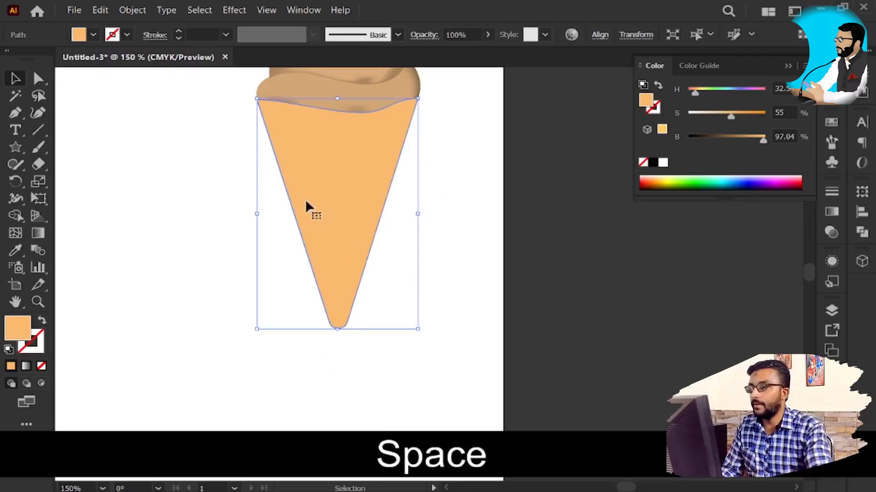
{"action": "left_click_drag", "start_coordinate": [264, 217], "coordinate": [407, 230]}
{"action": "left_click_drag", "start_coordinate": [482, 198], "coordinate": [303, 237]}
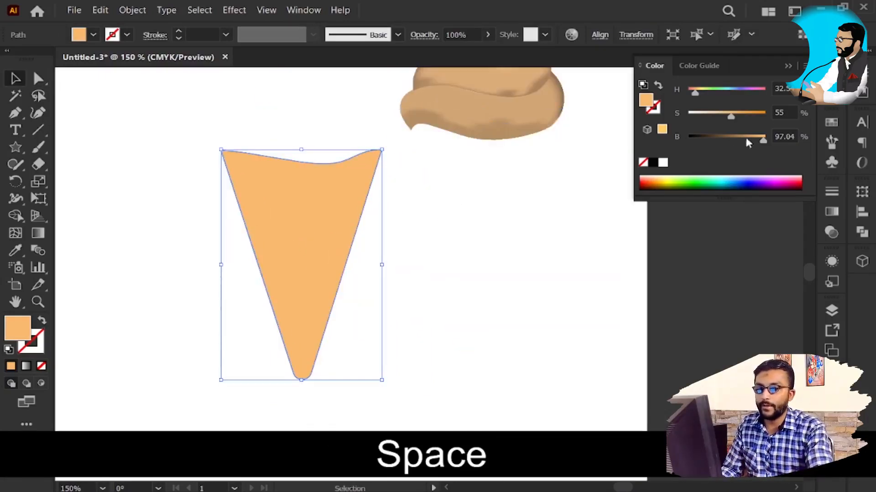
{"action": "left_click", "coordinate": [832, 211]}
{"action": "left_click", "coordinate": [674, 210]}
{"action": "left_click", "coordinate": [587, 239]}
{"action": "key", "text": "ctrl+z"}
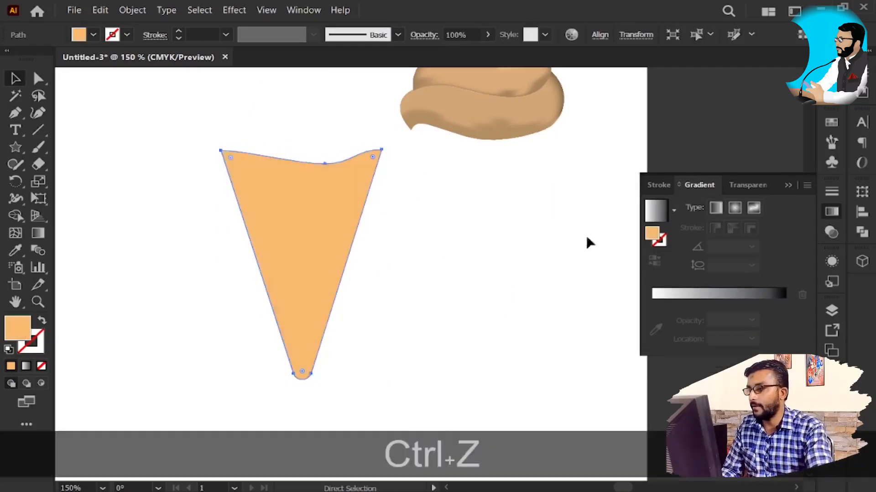
Step: Copy the hex code of the cone's fill colour from the Color Picker and close the picker
{"action": "double_click", "coordinate": [6, 331]}
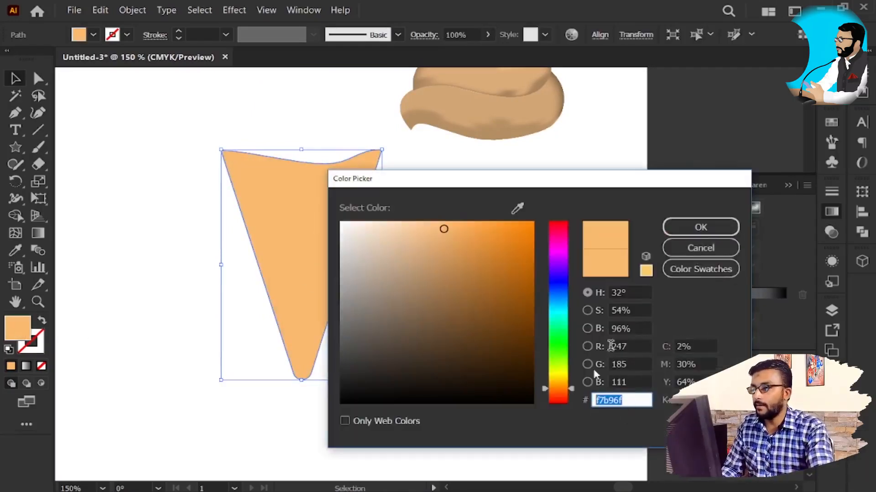
{"action": "key", "text": "ctrl+c"}
{"action": "key", "text": "ctrl+c"}
{"action": "left_click", "coordinate": [700, 227]}
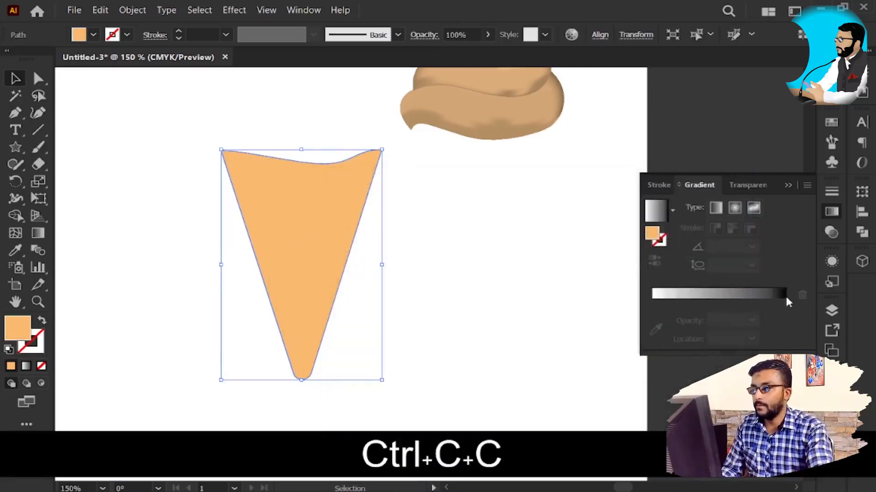
Step: Fill the cone with the default linear gradient and sample the lowest swirl's tan colour for its white stop
{"action": "left_click", "coordinate": [672, 210]}
{"action": "left_click", "coordinate": [588, 237]}
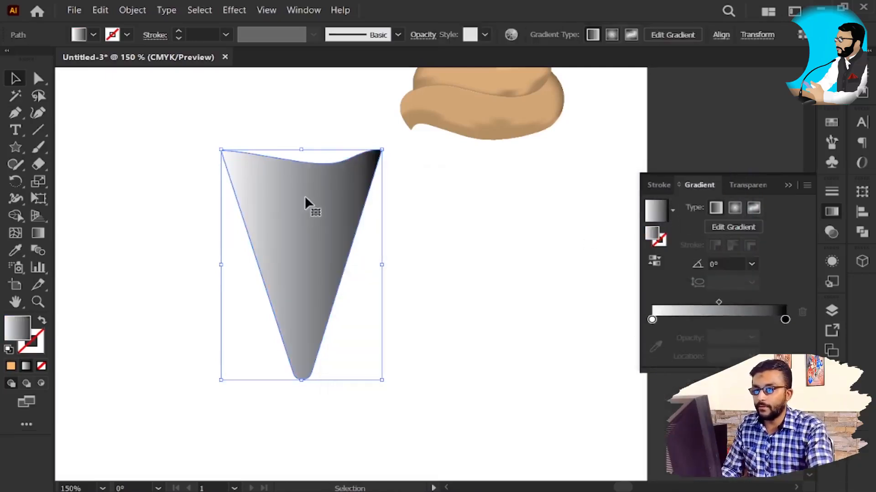
{"action": "double_click", "coordinate": [652, 319]}
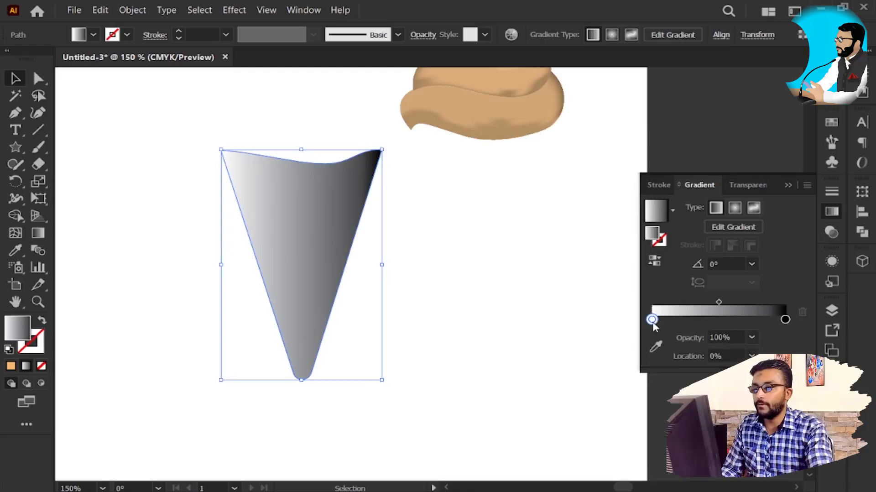
{"action": "left_click", "coordinate": [588, 166]}
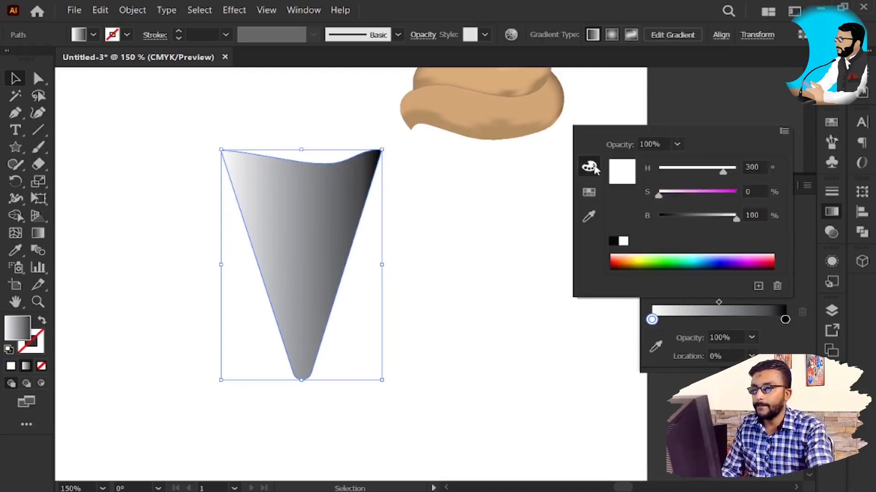
{"action": "left_click", "coordinate": [588, 216]}
{"action": "left_click", "coordinate": [540, 103]}
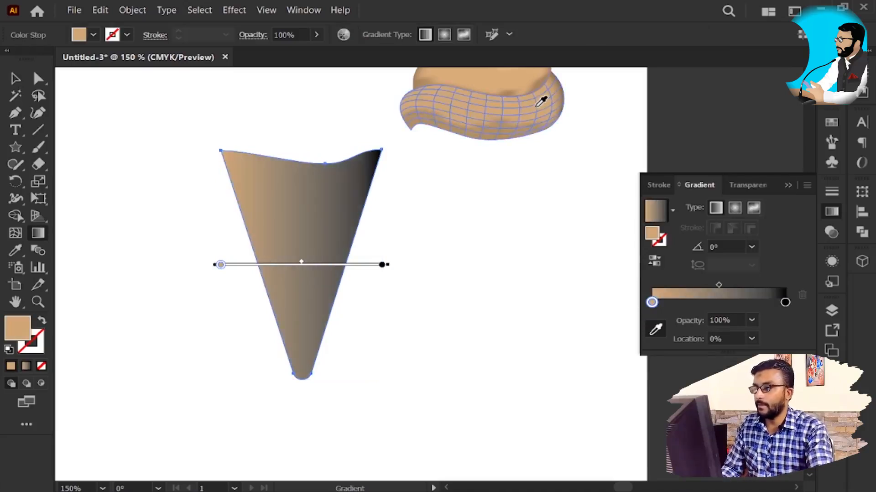
Step: Undo the cone's gradient edits back to the flat orange fill
{"action": "key", "text": "Escape"}
{"action": "key", "text": "v"}
{"action": "key", "text": "ctrl+z"}
{"action": "key", "text": "ctrl+z"}
{"action": "key", "text": "ctrl+z"}
{"action": "key", "text": "ctrl+z"}
{"action": "key", "text": "ctrl+z"}
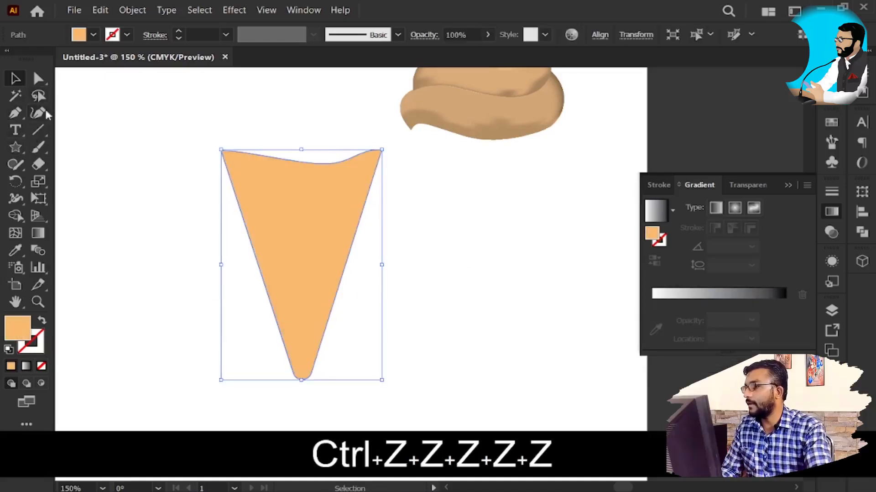
Step: Draw a small rectangle in the cone's orange fill and move it off the artboard as a colour sample
{"action": "left_click_drag", "start_coordinate": [23, 147], "coordinate": [72, 147]}
{"action": "left_click_drag", "start_coordinate": [486, 315], "coordinate": [578, 365]}
{"action": "key", "text": "v"}
{"action": "left_click_drag", "start_coordinate": [518, 357], "coordinate": [613, 395]}
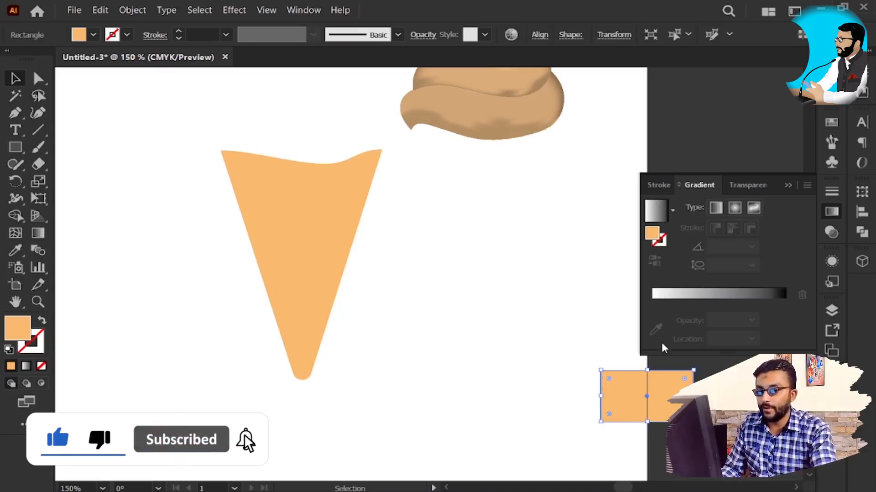
{"action": "key", "text": "space"}
{"action": "left_click_drag", "start_coordinate": [640, 403], "coordinate": [540, 385]}
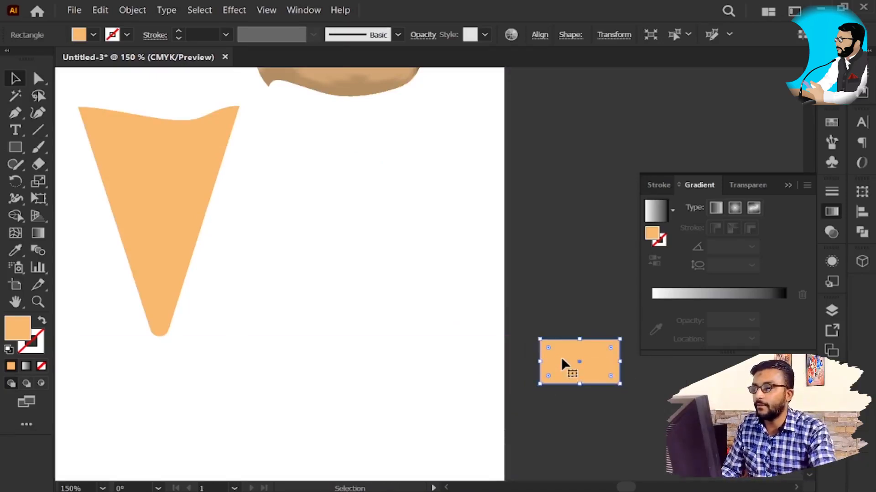
Step: Fill the cone with the default white-to-black linear gradient
{"action": "key", "text": "space"}
{"action": "left_click_drag", "start_coordinate": [203, 200], "coordinate": [357, 276]}
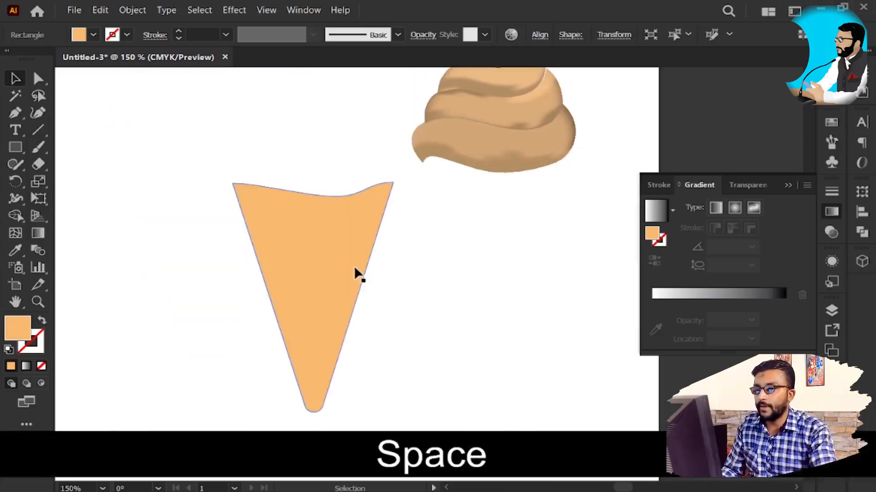
{"action": "left_click", "coordinate": [355, 274]}
{"action": "left_click", "coordinate": [659, 216]}
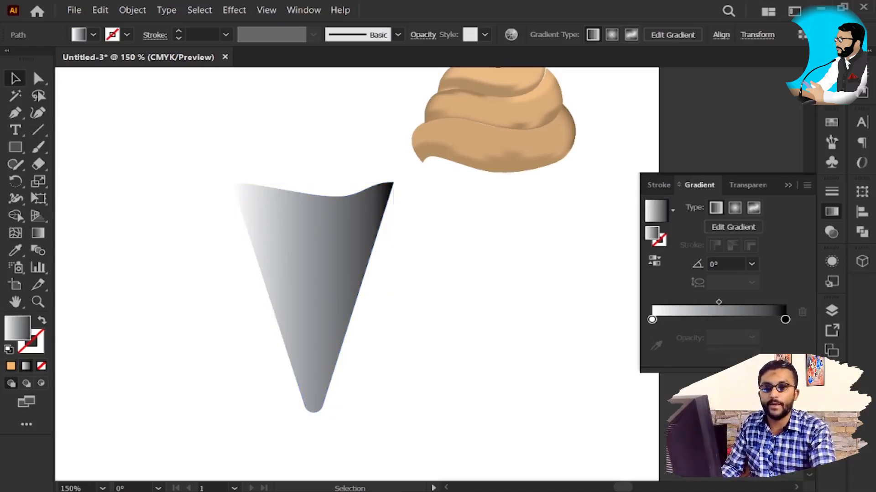
{"action": "key", "text": "ctrl+z"}
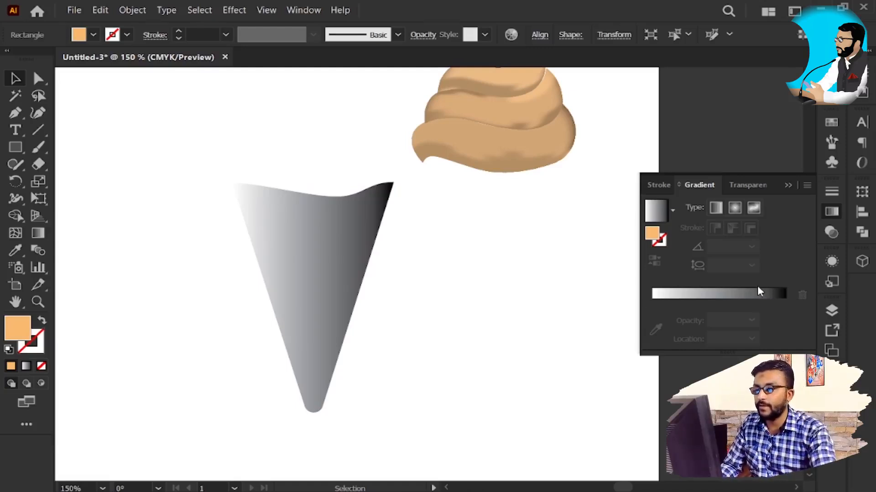
Step: Duplicate the orange sample rectangle to make a vertical column of three beside the artboard, and select the middle one
{"action": "key", "text": "z"}
{"action": "left_click_drag", "start_coordinate": [673, 424], "coordinate": [570, 366]}
{"action": "key", "text": "v"}
{"action": "left_click", "coordinate": [577, 257]}
{"action": "left_click", "coordinate": [575, 330]}
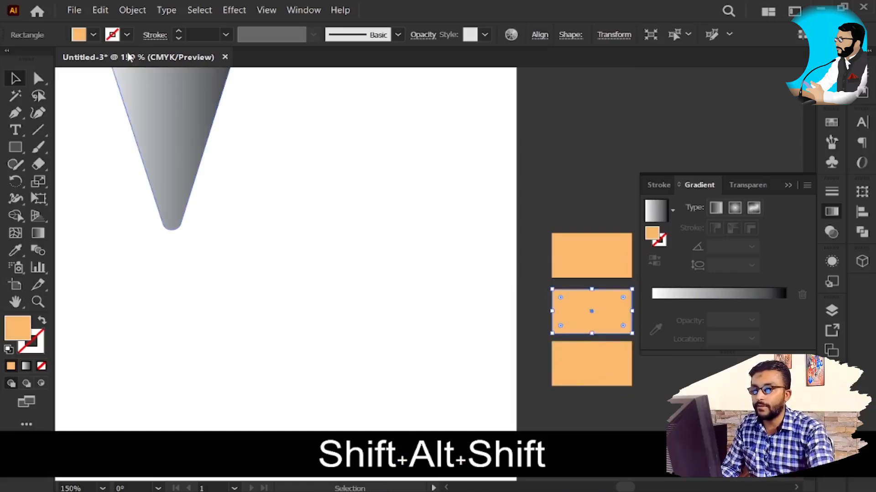
Step: Change the middle sample rectangle's fill to the brown colour 964e00
{"action": "double_click", "coordinate": [652, 233]}
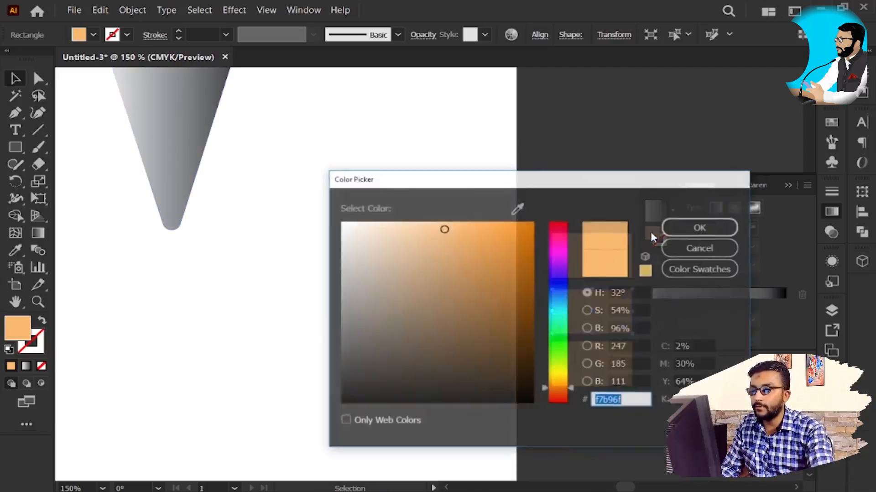
{"action": "left_click", "coordinate": [494, 225]}
{"action": "mouse_move", "coordinate": [495, 226]}
{"action": "left_mouse_down"}
{"action": "mouse_move", "coordinate": [511, 227]}
{"action": "mouse_move", "coordinate": [539, 294]}
{"action": "left_mouse_up"}
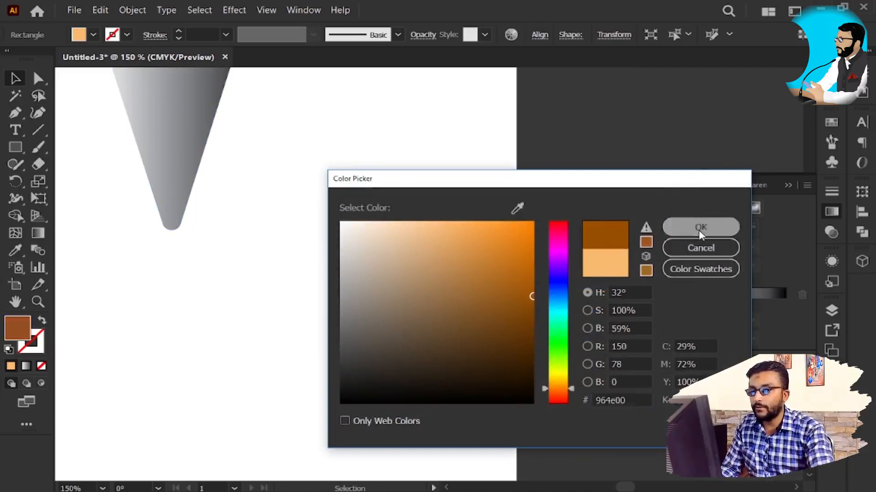
{"action": "left_click", "coordinate": [701, 227]}
Step: Change the lowest sample rectangle's fill to a medium-dark blue
{"action": "left_click", "coordinate": [603, 382]}
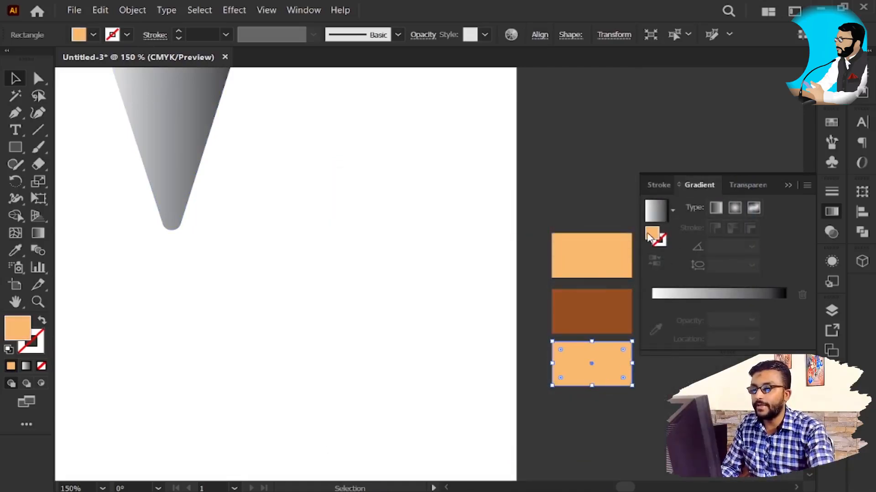
{"action": "double_click", "coordinate": [652, 233]}
{"action": "left_click", "coordinate": [553, 291]}
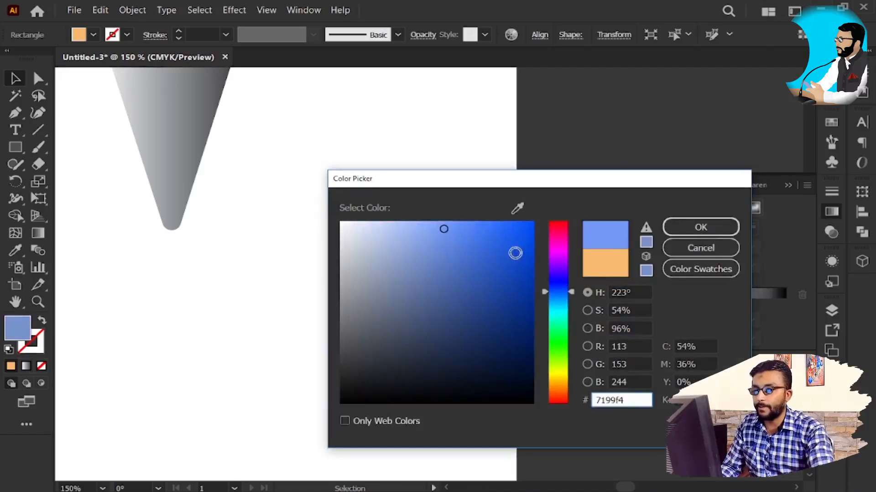
{"action": "left_click", "coordinate": [531, 243]}
{"action": "left_click", "coordinate": [717, 231]}
Step: Select the cone and open the colour options for its gradient's black end stop
{"action": "key", "text": "v"}
{"action": "key", "text": "space"}
{"action": "left_click_drag", "start_coordinate": [423, 195], "coordinate": [446, 269]}
{"action": "key", "text": "v"}
{"action": "left_click", "coordinate": [212, 113]}
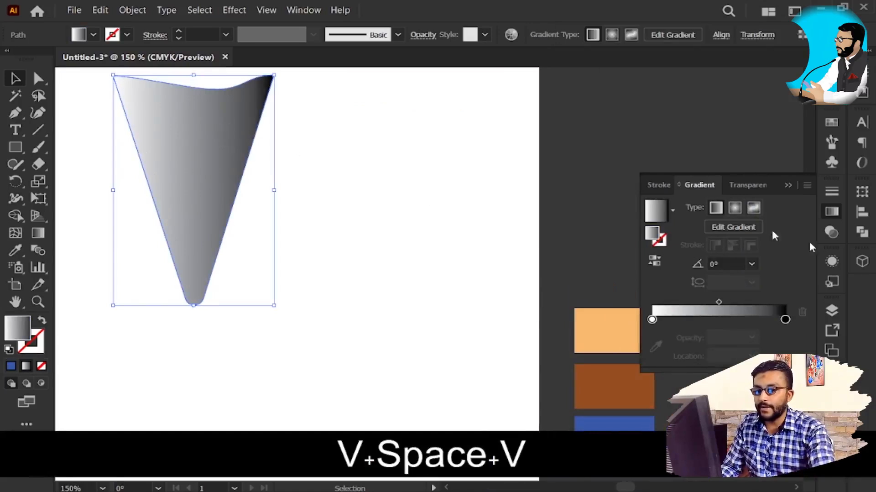
{"action": "key", "text": "space"}
{"action": "left_click_drag", "start_coordinate": [537, 305], "coordinate": [440, 244]}
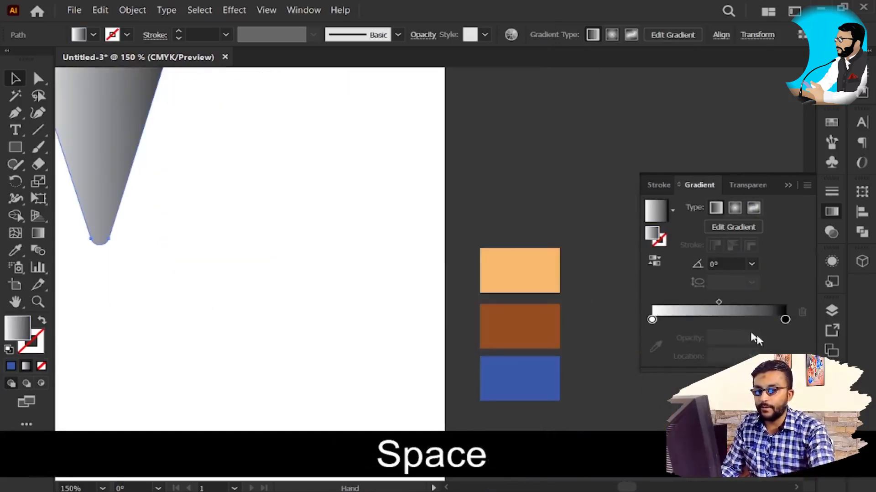
{"action": "double_click", "coordinate": [784, 319]}
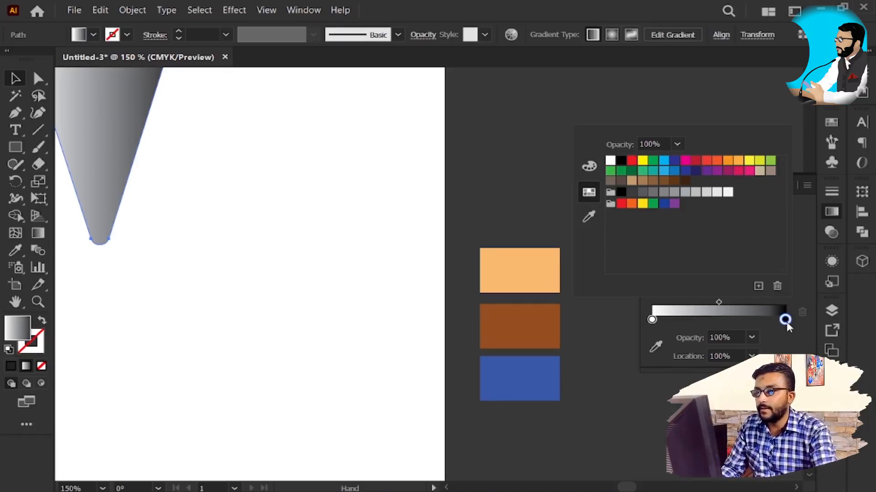
Step: Redraw the cone's linear gradient diagonally with the Gradient tool, from above its upper-left corner toward its right edge, at about -53.6°
{"action": "key", "text": "space"}
{"action": "left_click_drag", "start_coordinate": [352, 210], "coordinate": [627, 340]}
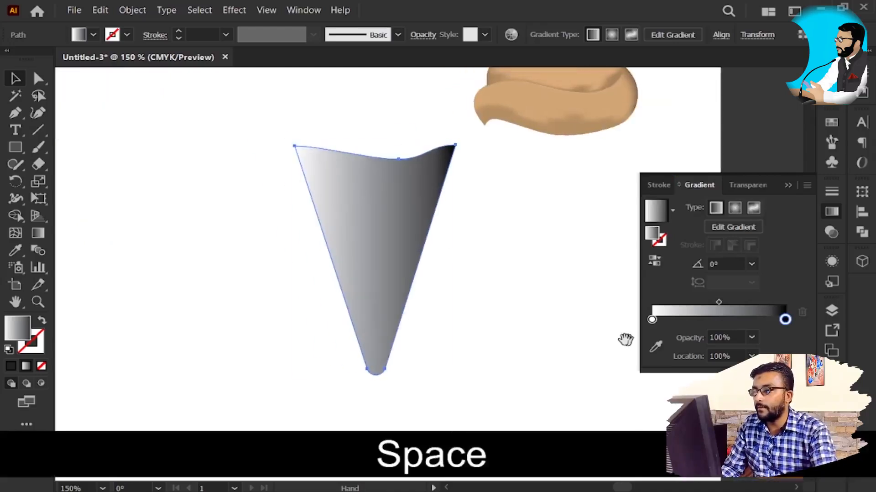
{"action": "key", "text": "g"}
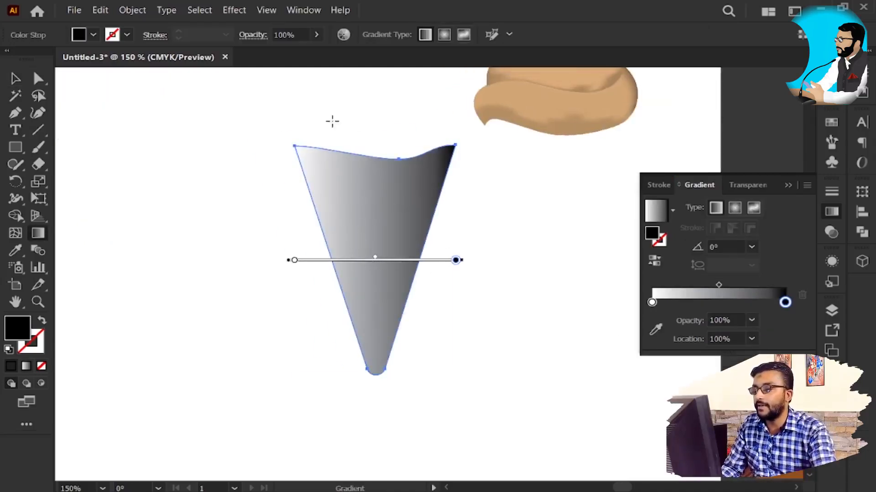
{"action": "mouse_move", "coordinate": [313, 132]}
{"action": "left_mouse_down"}
{"action": "mouse_move", "coordinate": [430, 273]}
{"action": "mouse_move", "coordinate": [407, 252]}
{"action": "left_mouse_up"}
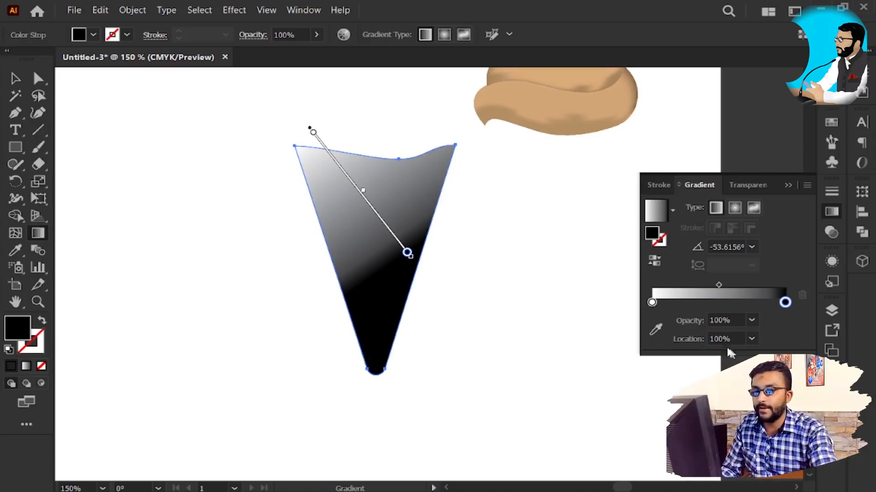
Step: Duplicate the gradient's white stop twice, placing one copy at about 23%, and colour the copy nearer the black end dark red
{"action": "left_click_drag", "start_coordinate": [653, 303], "coordinate": [683, 305]}
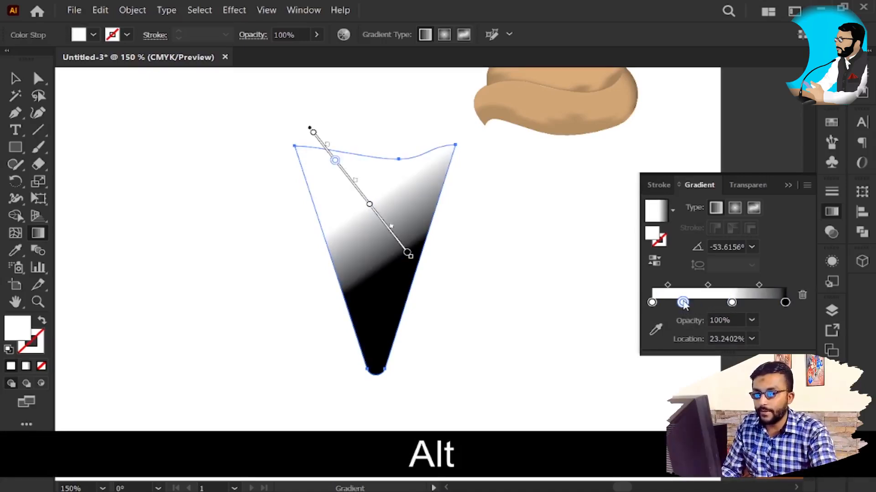
{"action": "double_click", "coordinate": [731, 303]}
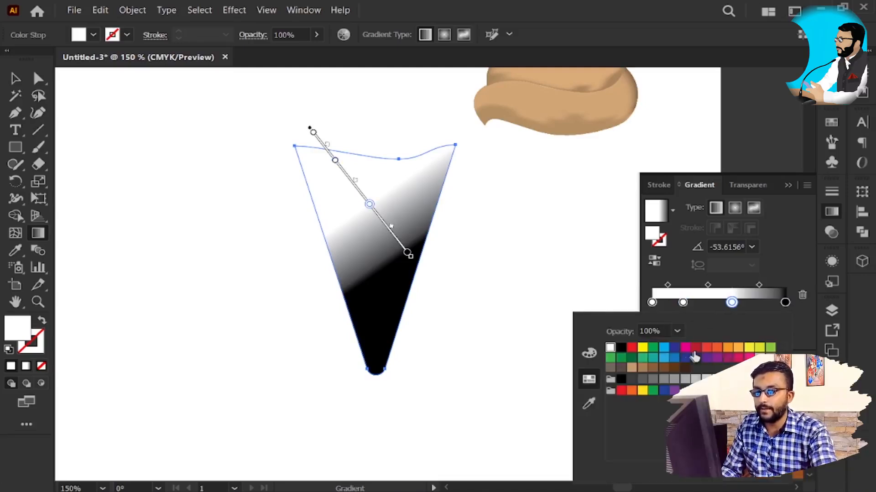
{"action": "left_click", "coordinate": [695, 348]}
Step: Colour the gradient's second stop light orange and its first stop blue, keeping the cone selected
{"action": "double_click", "coordinate": [683, 304]}
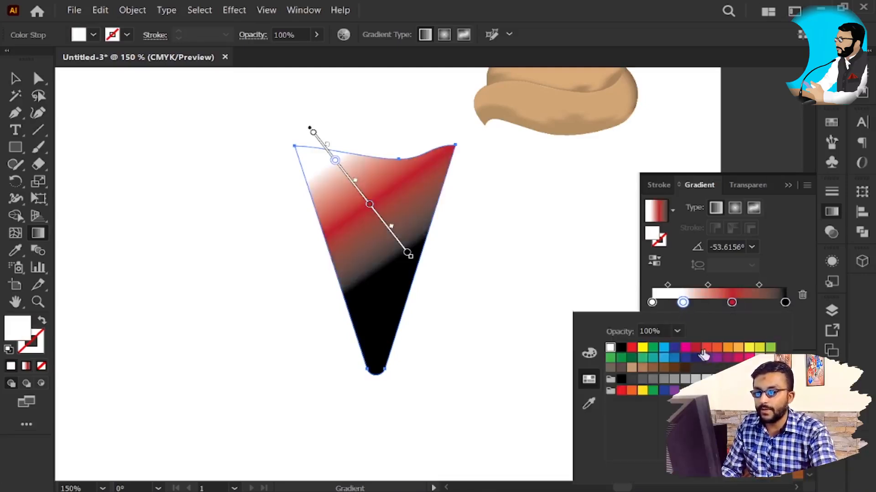
{"action": "left_click", "coordinate": [737, 348]}
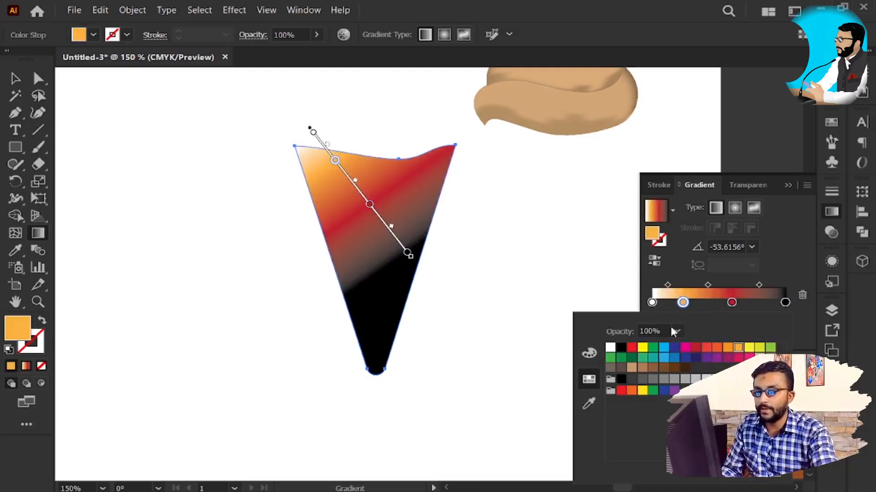
{"action": "double_click", "coordinate": [652, 302]}
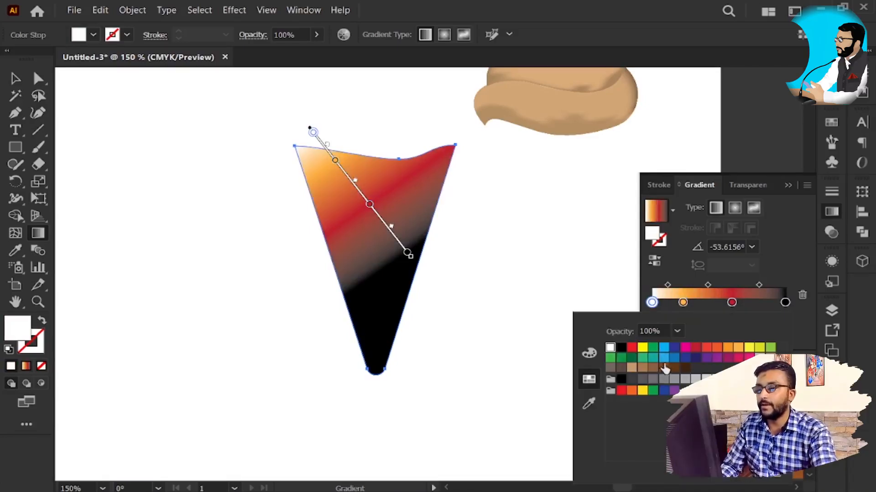
{"action": "left_click", "coordinate": [674, 357]}
{"action": "key", "text": "v"}
{"action": "left_click", "coordinate": [432, 254]}
{"action": "left_click", "coordinate": [363, 239]}
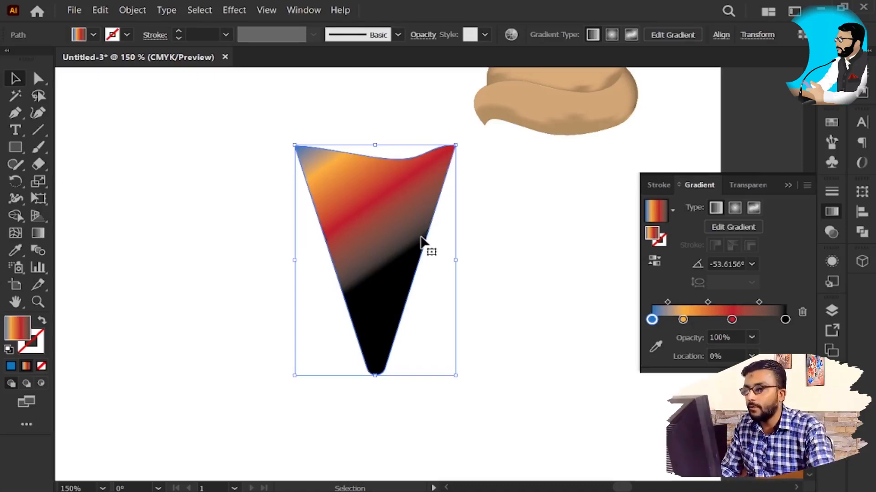
Step: Inspect the colour transitions of the cone's diagonal gradient up close and alongside the finished swirls
{"action": "key", "text": "z"}
{"action": "scroll", "coordinate": [368, 245], "scroll_direction": "up", "scroll_amount": 5}
{"action": "key", "text": "space"}
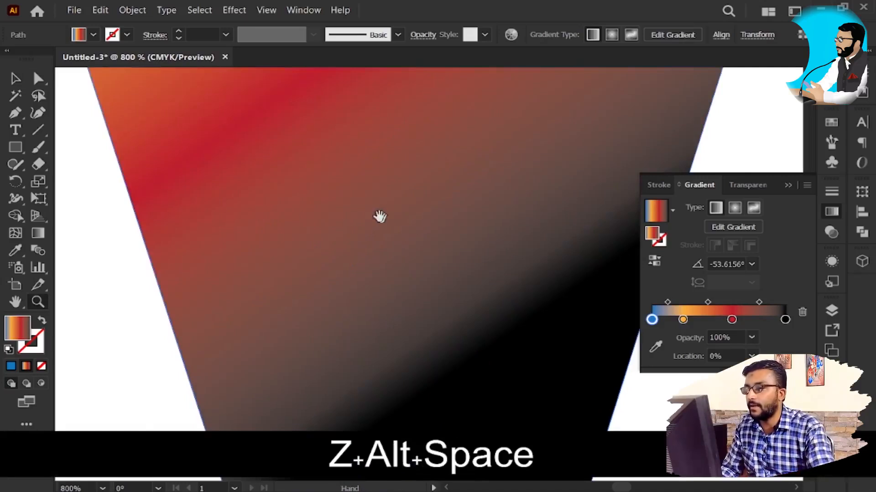
{"action": "left_click_drag", "start_coordinate": [381, 222], "coordinate": [391, 310]}
{"action": "scroll", "coordinate": [391, 310], "scroll_direction": "down", "scroll_amount": 2}
{"action": "key", "text": "v"}
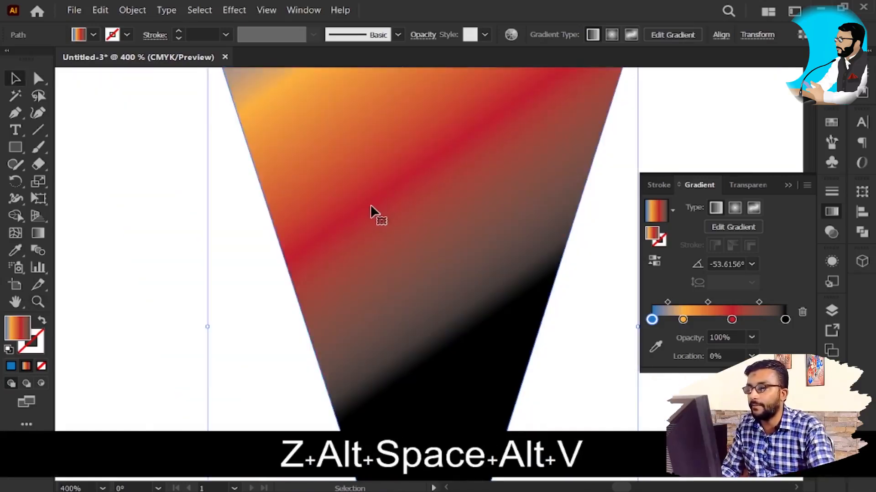
{"action": "key", "text": "space"}
{"action": "left_click_drag", "start_coordinate": [397, 172], "coordinate": [396, 226]}
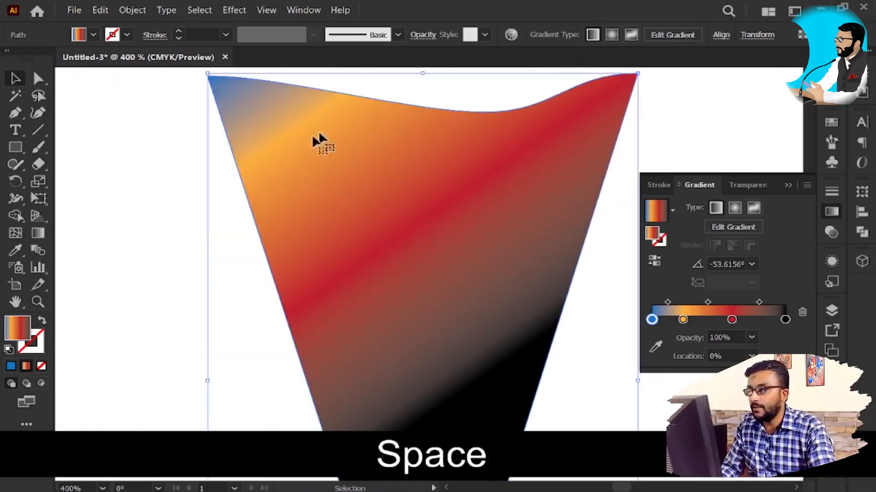
{"action": "key", "text": "alt"}
{"action": "scroll", "coordinate": [337, 215], "scroll_direction": "up", "scroll_amount": 1}
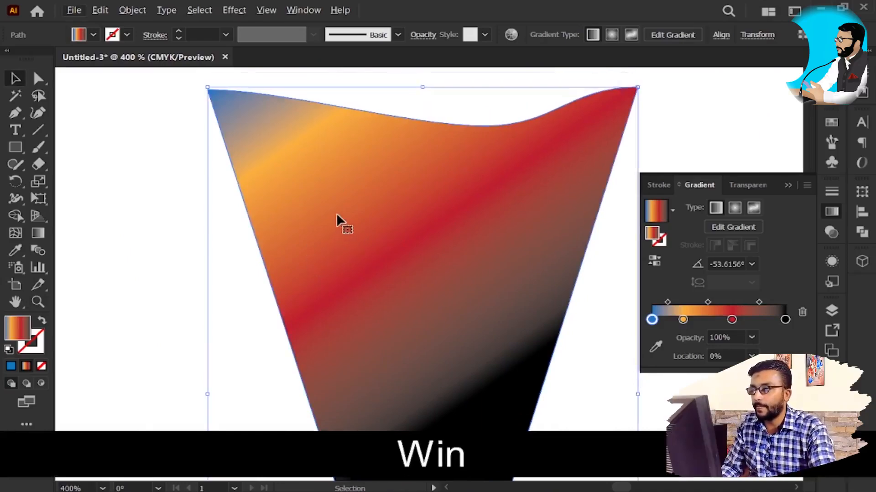
{"action": "scroll", "coordinate": [337, 221], "scroll_direction": "up", "scroll_amount": 1}
{"action": "key", "text": "super"}
{"action": "key", "text": "alt+Tab"}
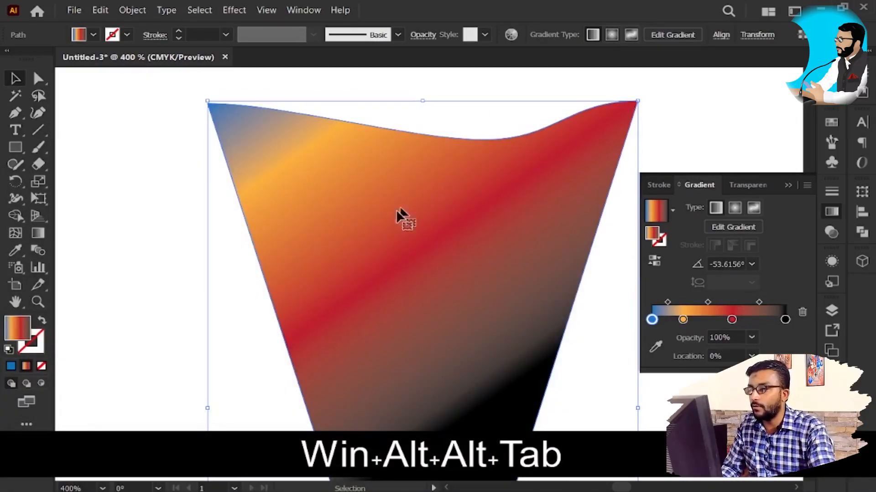
{"action": "scroll", "coordinate": [360, 238], "scroll_direction": "up", "scroll_amount": 1, "text": "alt"}
{"action": "key", "text": "alt+space"}
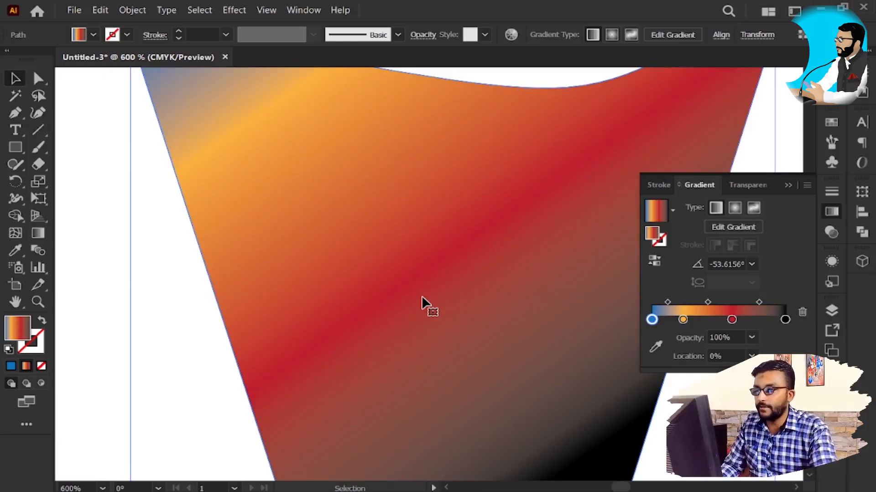
{"action": "scroll", "coordinate": [465, 234], "scroll_direction": "down", "scroll_amount": 5, "text": "alt"}
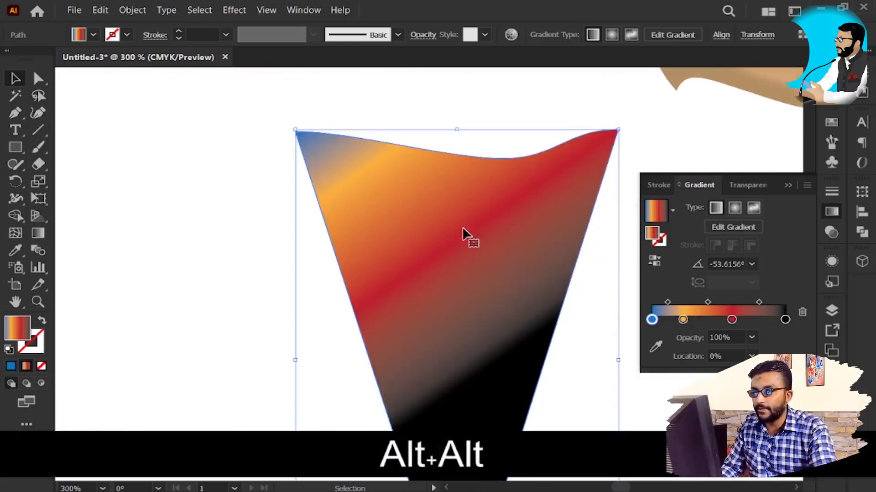
{"action": "key", "text": "space"}
{"action": "left_click_drag", "start_coordinate": [468, 270], "coordinate": [379, 254]}
{"action": "key", "text": "v"}
{"action": "key", "text": "space"}
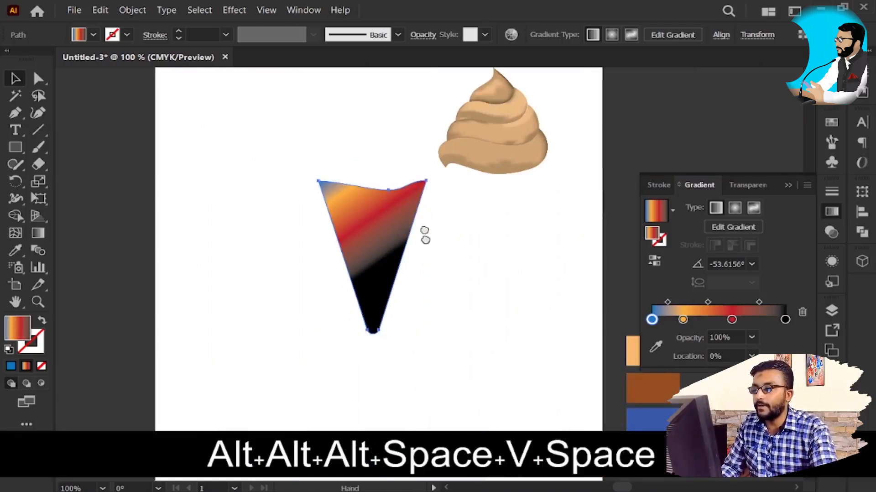
Step: Move the gradient-filled cone across so that its wavy top edge fits directly beneath the ice cream swirls
{"action": "left_click_drag", "start_coordinate": [424, 235], "coordinate": [414, 187]}
{"action": "key", "text": "v"}
{"action": "left_click_drag", "start_coordinate": [374, 220], "coordinate": [461, 203]}
{"action": "scroll", "coordinate": [498, 142], "scroll_direction": "up", "scroll_amount": 2}
Step: Fill the cone with the light orange of the sample rectangle, and replace that fill with the preset white-to-black linear gradient
{"action": "key", "text": "space"}
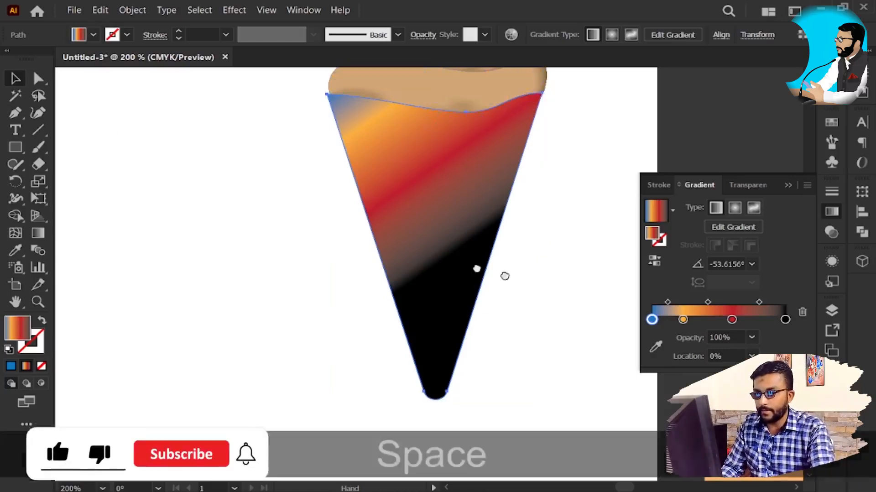
{"action": "left_click_drag", "start_coordinate": [504, 274], "coordinate": [401, 246]}
{"action": "key", "text": "i"}
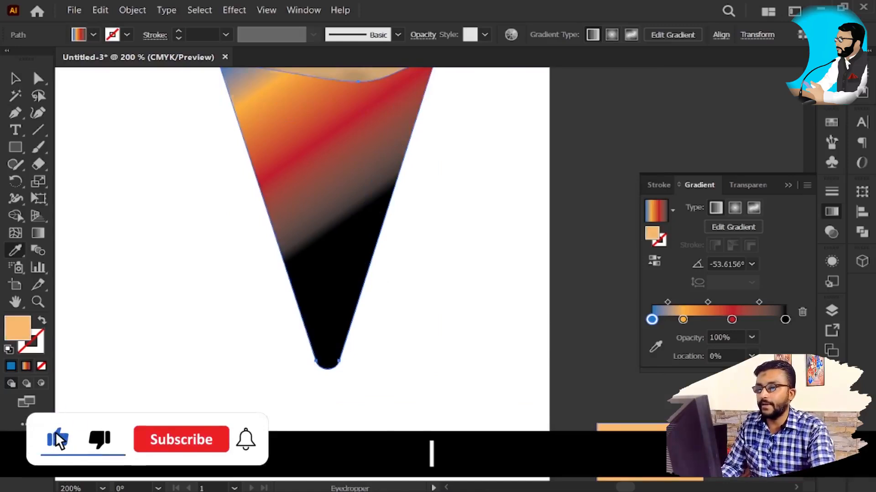
{"action": "left_click", "coordinate": [634, 446]}
{"action": "key", "text": "v"}
{"action": "key", "text": "space"}
{"action": "left_click_drag", "start_coordinate": [342, 191], "coordinate": [351, 241]}
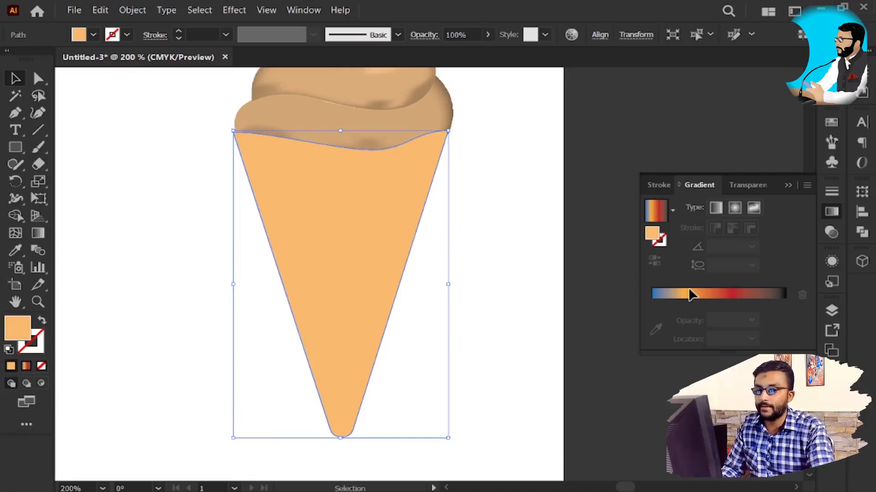
{"action": "left_click", "coordinate": [672, 209]}
{"action": "left_click", "coordinate": [579, 237]}
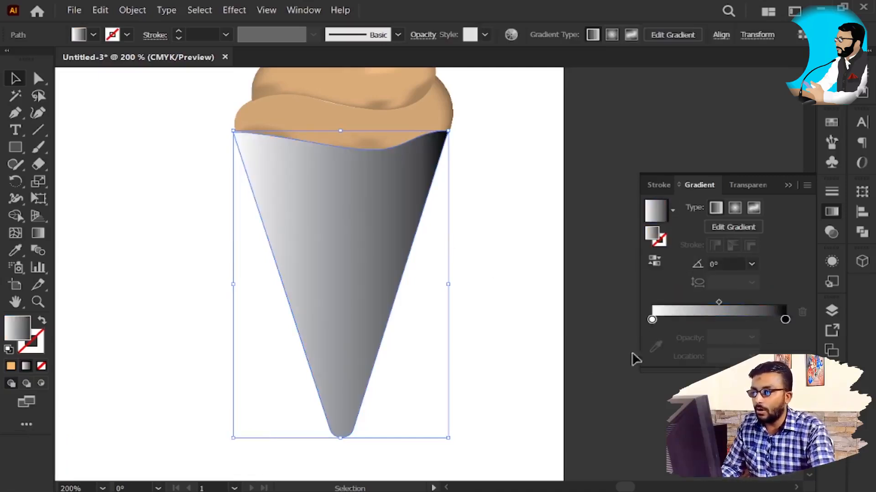
Step: Move the light orange sample rectangle straight up, away from the brown one, to sit beside the cone
{"action": "key", "text": "space"}
{"action": "left_click_drag", "start_coordinate": [472, 336], "coordinate": [428, 292]}
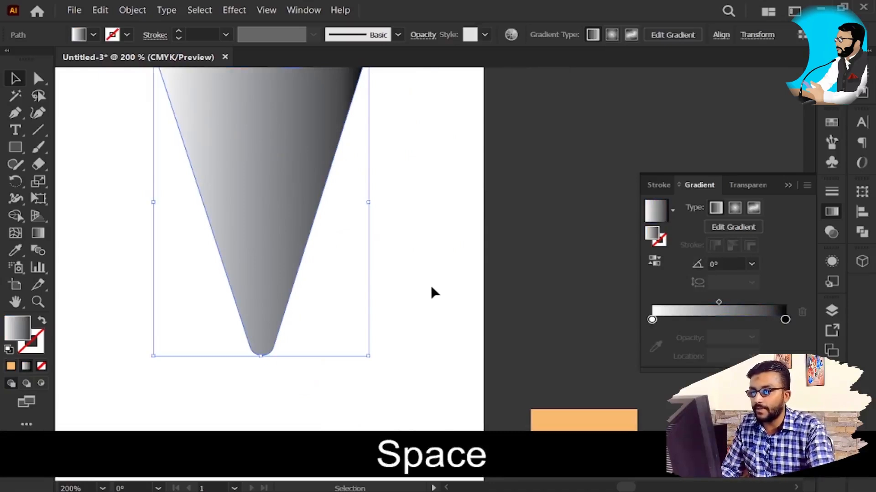
{"action": "scroll", "coordinate": [431, 292], "scroll_direction": "down", "scroll_amount": 1}
{"action": "key", "text": "space"}
{"action": "left_click_drag", "start_coordinate": [455, 327], "coordinate": [475, 279]}
{"action": "left_click", "coordinate": [553, 351]}
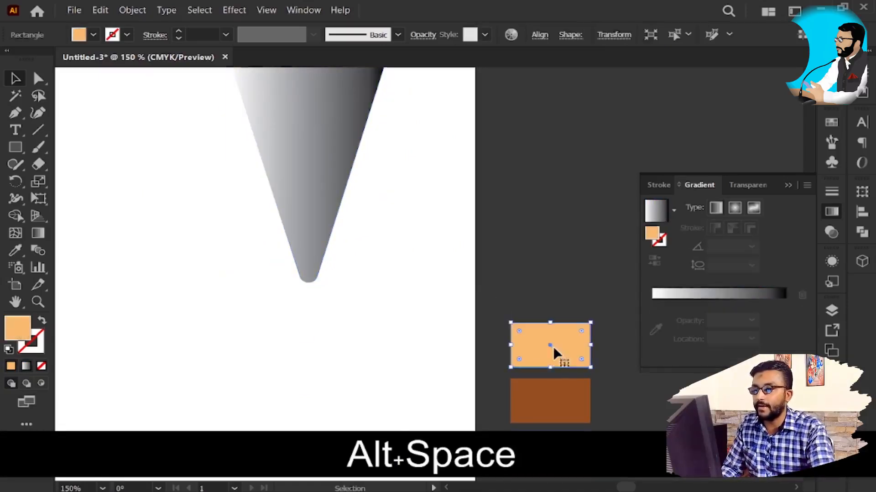
{"action": "left_click_drag", "start_coordinate": [547, 350], "coordinate": [553, 139]}
{"action": "key", "text": "space"}
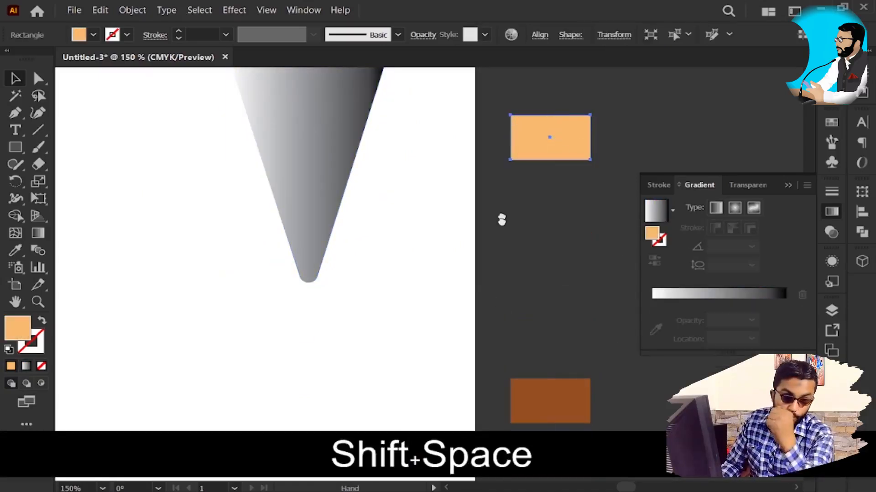
{"action": "left_click_drag", "start_coordinate": [502, 209], "coordinate": [501, 294]}
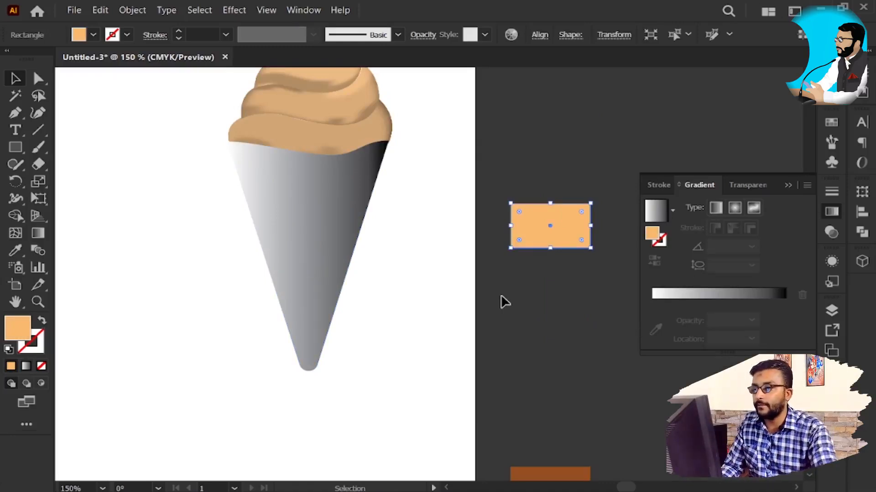
Step: Recolour the black end stop of the cone's gradient with the light orange sampled from the rectangle
{"action": "left_click", "coordinate": [290, 235]}
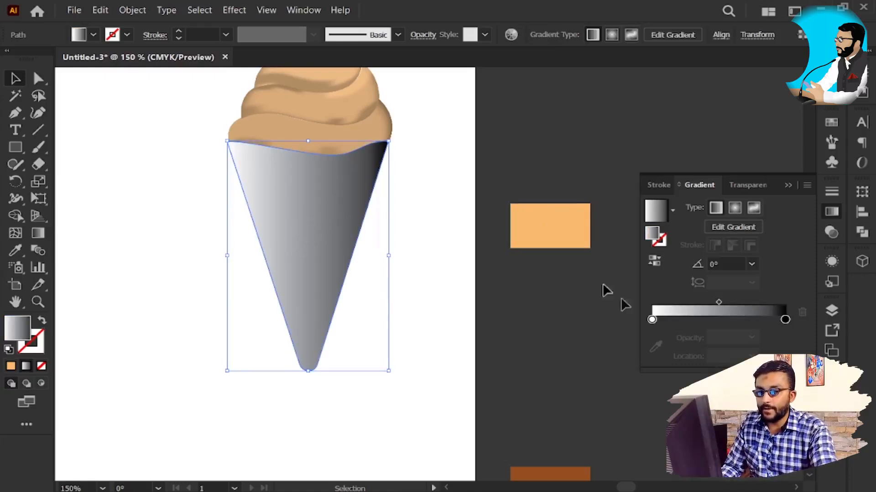
{"action": "left_click", "coordinate": [785, 320]}
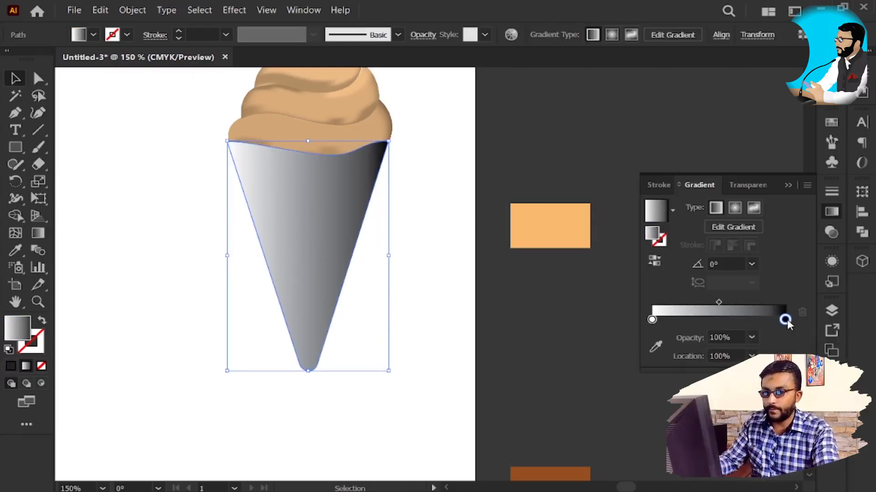
{"action": "key", "text": "i"}
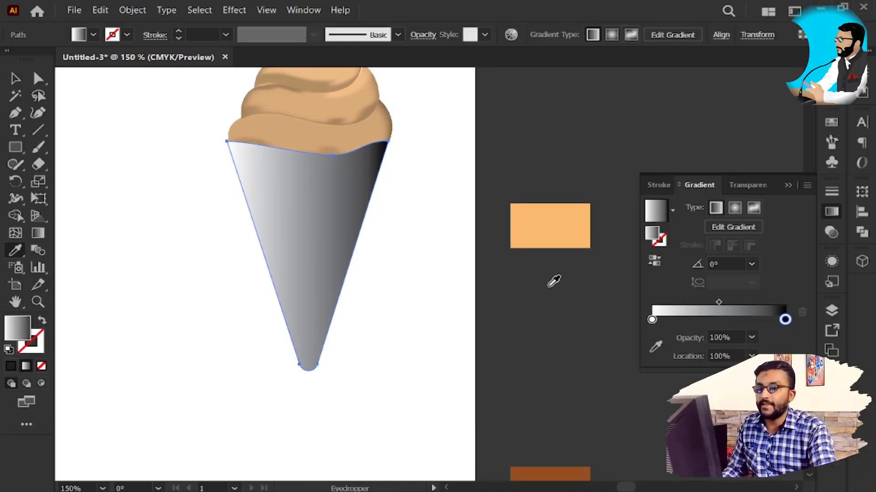
{"action": "left_click", "coordinate": [571, 224], "text": "shift"}
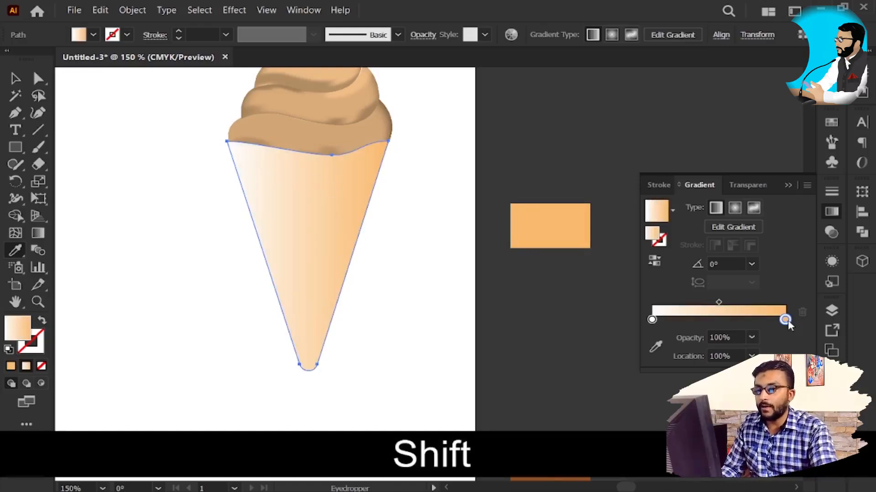
{"action": "key", "text": "v"}
Step: Move the brown and blue sample rectangles up to form a column beneath the light orange one
{"action": "scroll", "coordinate": [544, 269], "scroll_direction": "down", "scroll_amount": 2}
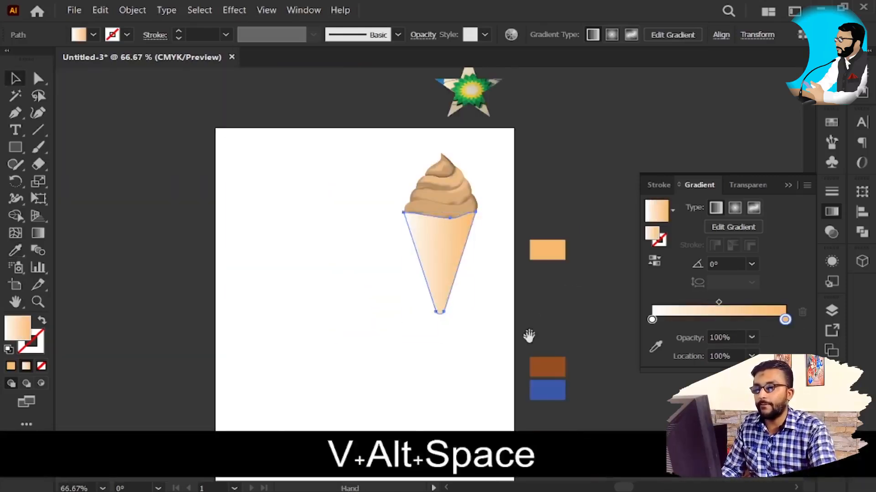
{"action": "left_click_drag", "start_coordinate": [529, 325], "coordinate": [492, 241]}
{"action": "key", "text": "v"}
{"action": "left_click_drag", "start_coordinate": [510, 276], "coordinate": [515, 200]}
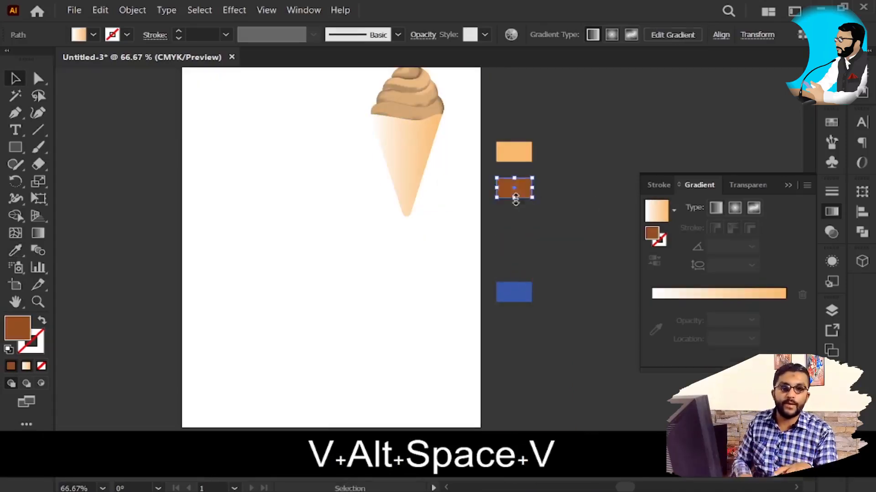
{"action": "scroll", "coordinate": [574, 160], "scroll_direction": "up", "scroll_amount": 2}
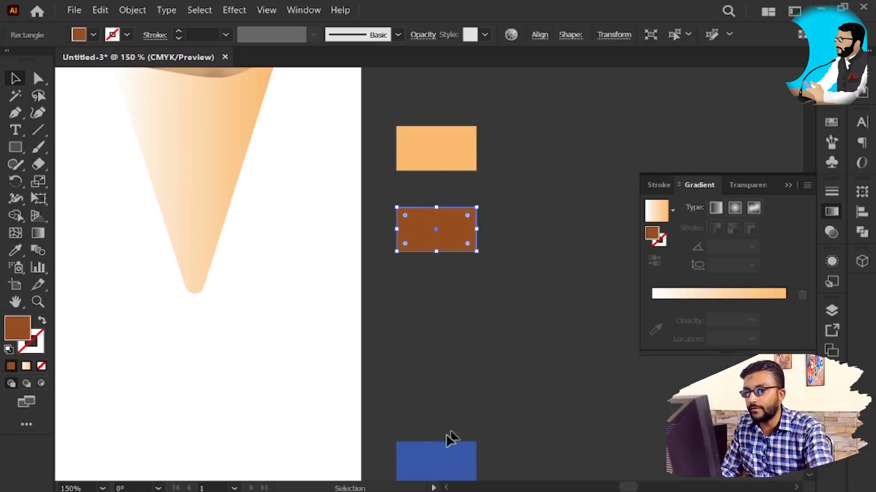
{"action": "left_click_drag", "start_coordinate": [417, 458], "coordinate": [433, 299]}
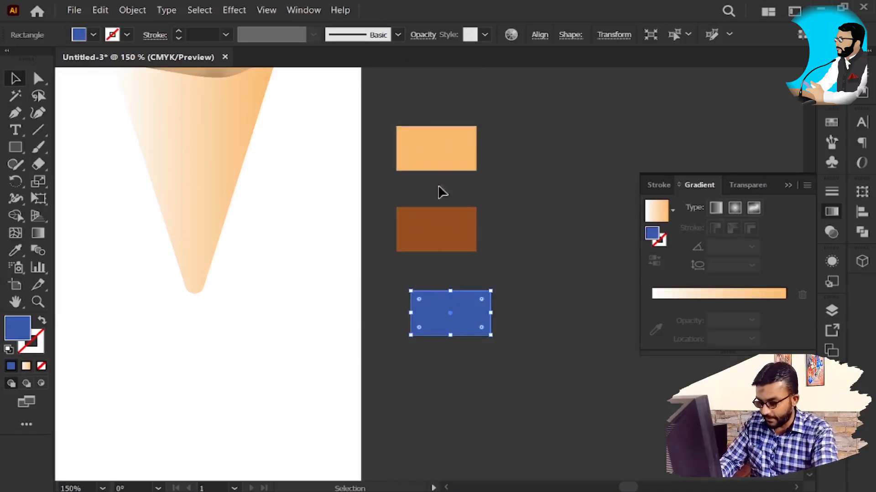
Step: Recolour the blue rectangle with the Eyedropper, first with the light orange sample and finally with the brown one
{"action": "key", "text": "i"}
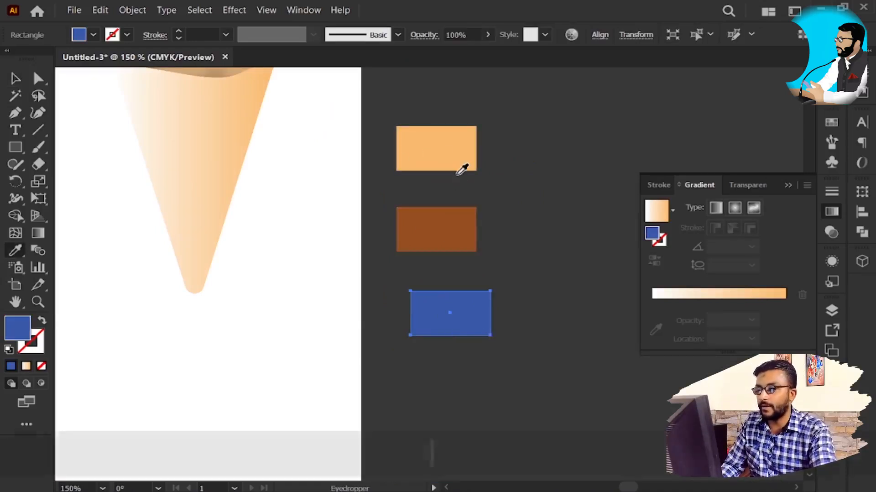
{"action": "left_click", "coordinate": [466, 147]}
{"action": "key", "text": "v"}
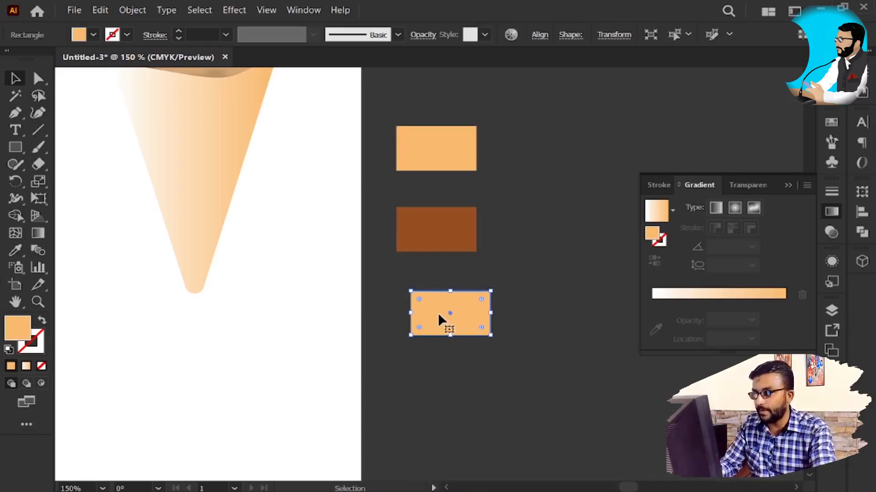
{"action": "key", "text": "i"}
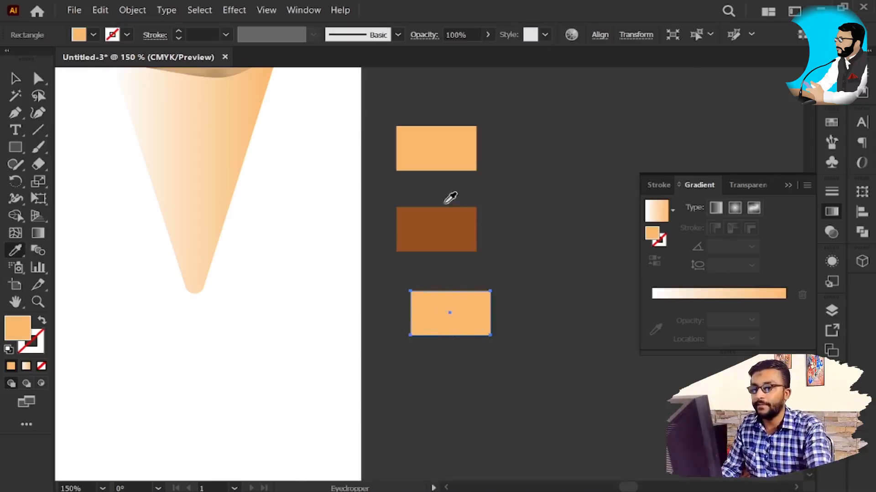
{"action": "left_click", "coordinate": [443, 219]}
{"action": "key", "text": "v"}
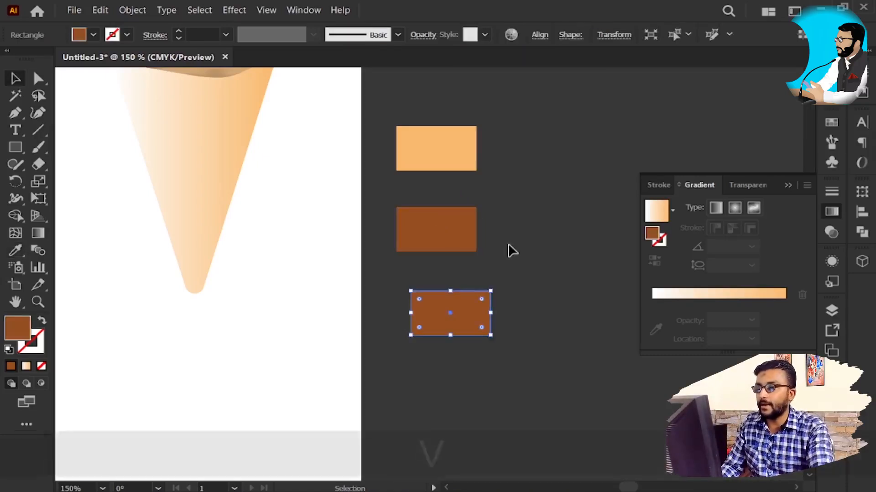
Step: Try to sample the light orange rectangle directly onto the selected cone with the Eyedropper, and undo the fill change
{"action": "left_click", "coordinate": [520, 244]}
{"action": "left_click", "coordinate": [445, 165]}
{"action": "left_click", "coordinate": [228, 151]}
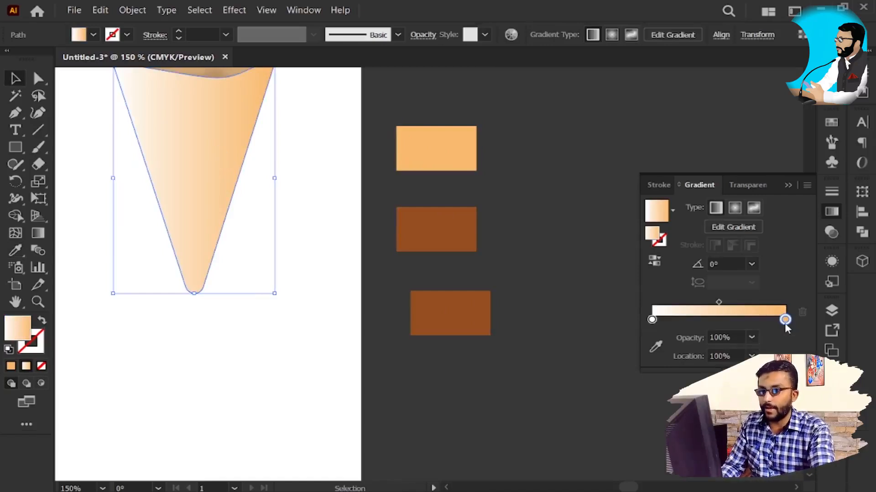
{"action": "key", "text": "i"}
{"action": "left_click", "coordinate": [436, 151]}
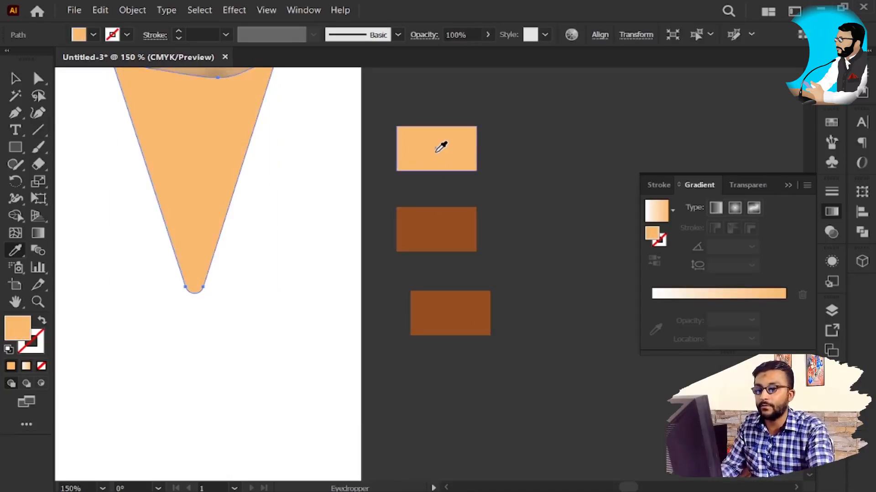
{"action": "key", "text": "ctrl+z"}
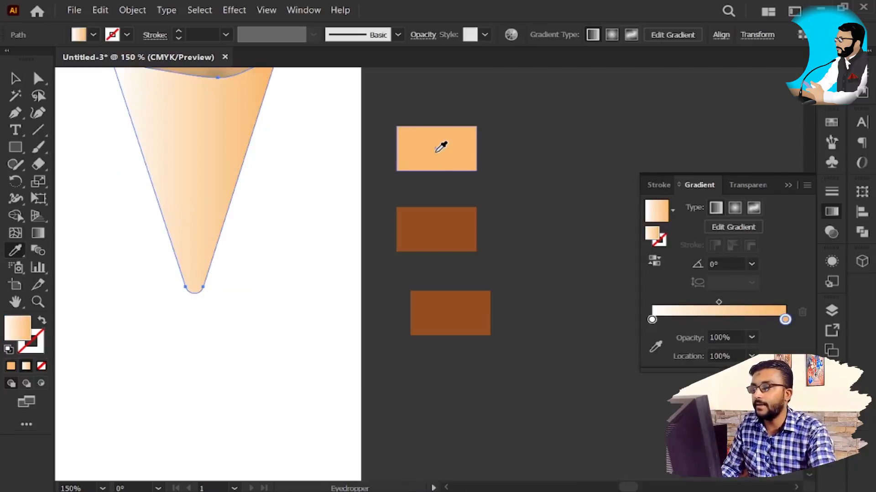
Step: Set the white first stop of the cone's gradient to the light orange sampled from the top rectangle
{"action": "key", "text": "space"}
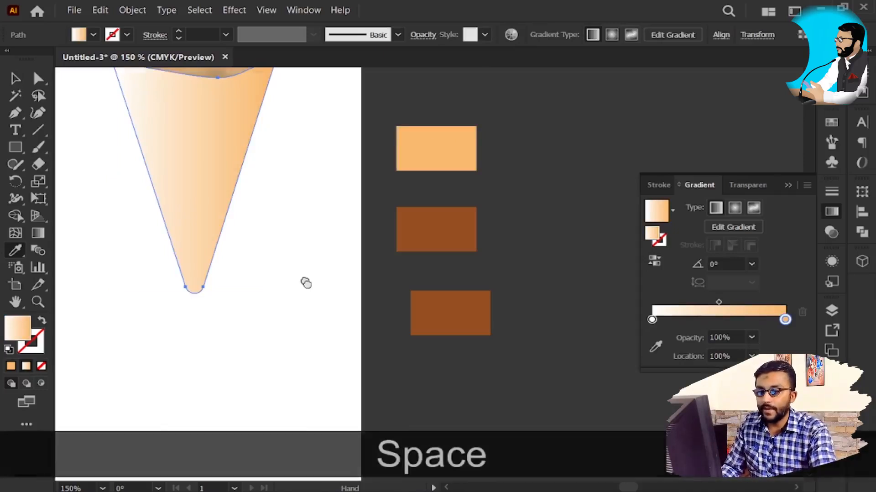
{"action": "left_click_drag", "start_coordinate": [303, 283], "coordinate": [327, 323]}
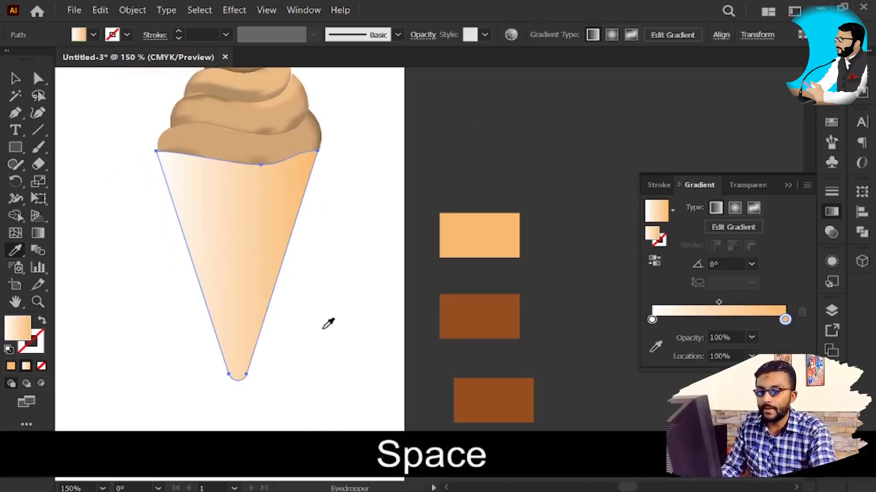
{"action": "left_click", "coordinate": [785, 319]}
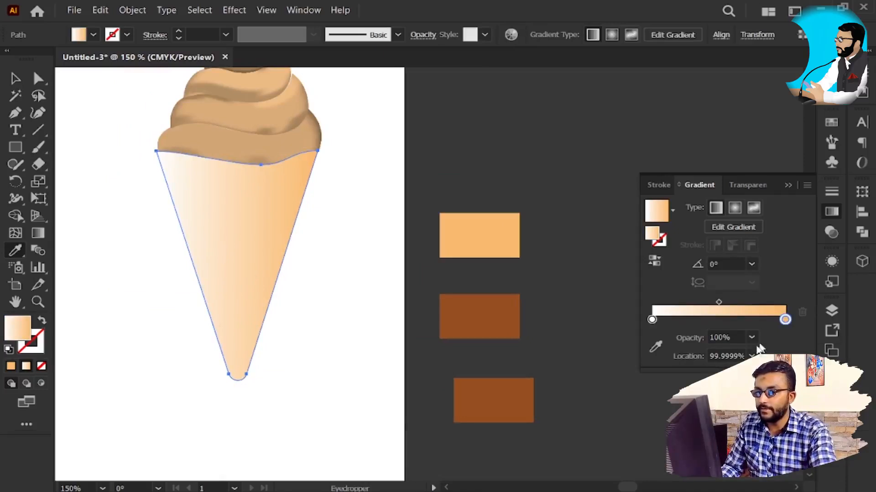
{"action": "left_click", "coordinate": [652, 319]}
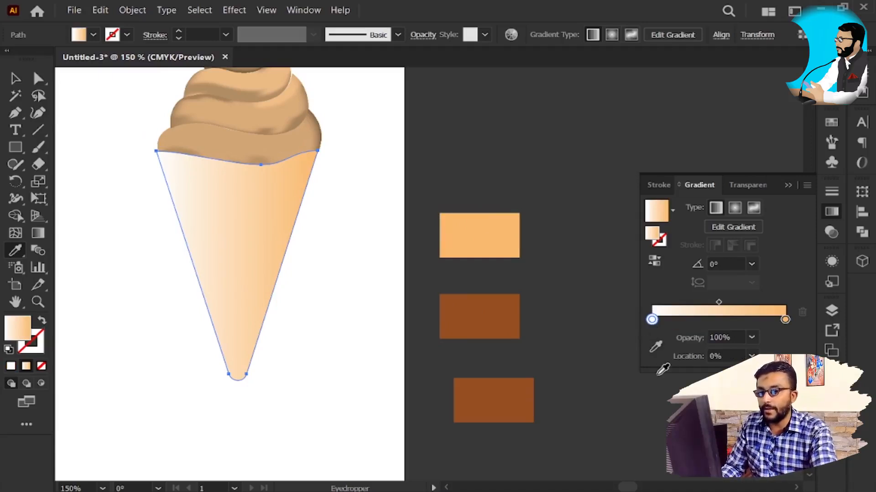
{"action": "left_click", "coordinate": [656, 348]}
{"action": "left_click", "coordinate": [477, 226]}
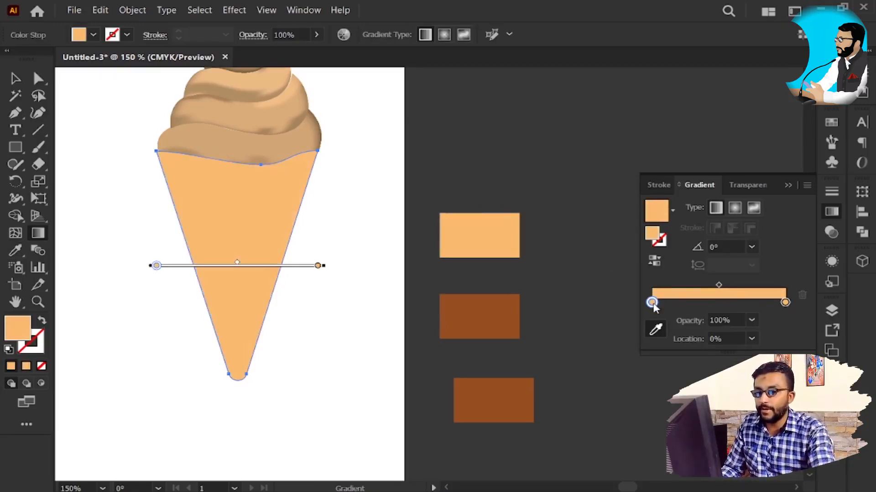
Step: Darken the cone gradient's first stop to brown and shift the midpoint between the two stops to 13%
{"action": "double_click", "coordinate": [653, 303]}
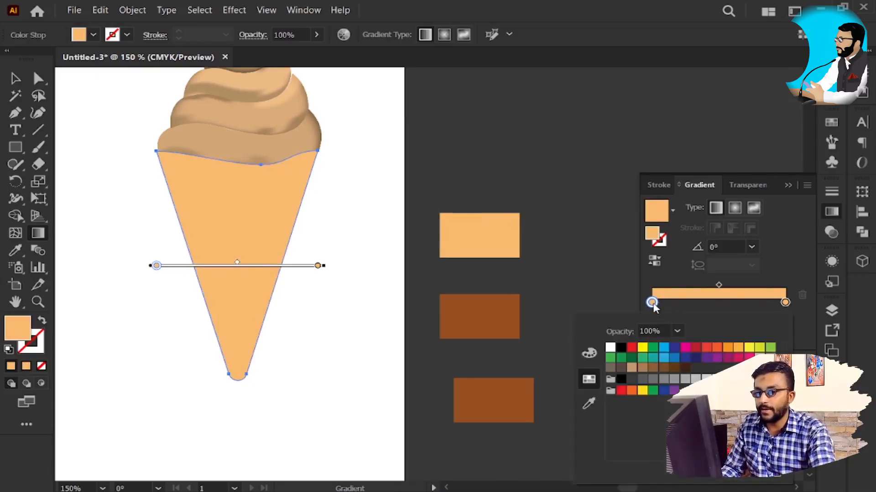
{"action": "left_click", "coordinate": [589, 353]}
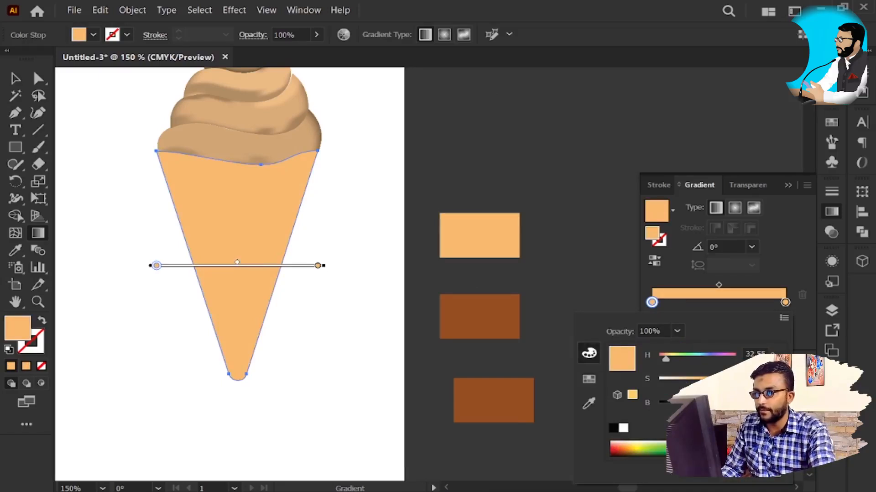
{"action": "left_click_drag", "start_coordinate": [733, 407], "coordinate": [706, 406]}
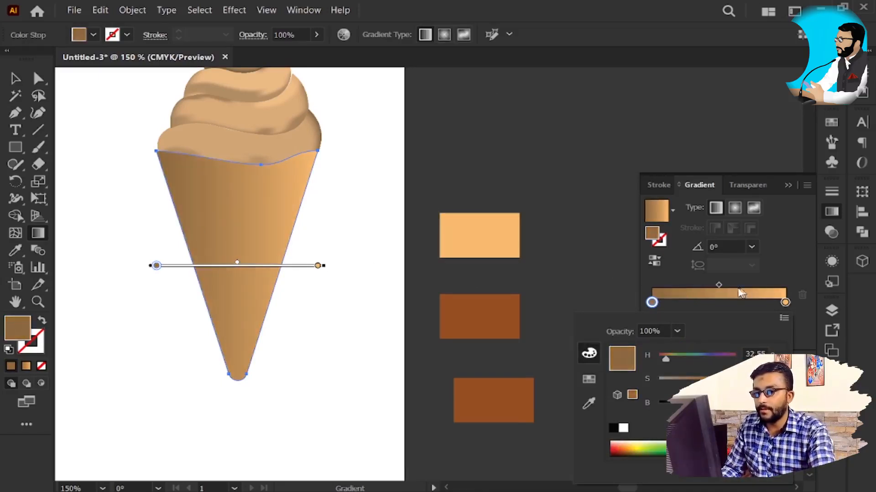
{"action": "left_click", "coordinate": [713, 284]}
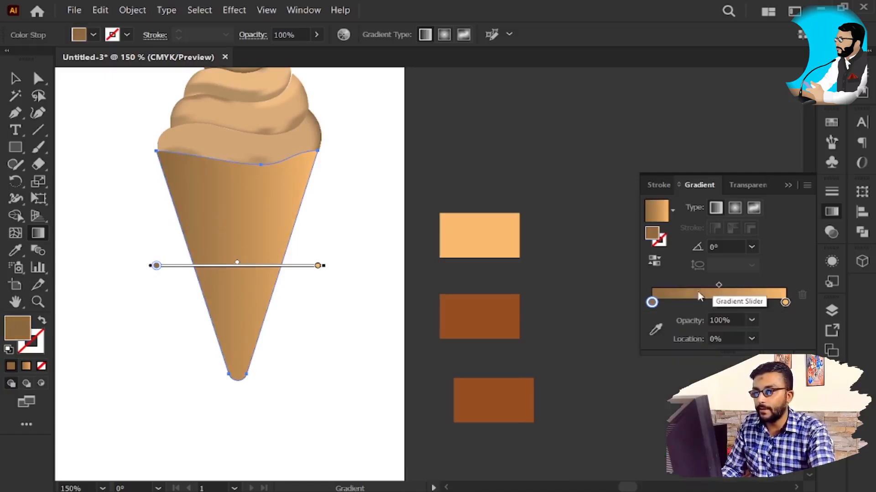
{"action": "left_click_drag", "start_coordinate": [718, 285], "coordinate": [672, 291]}
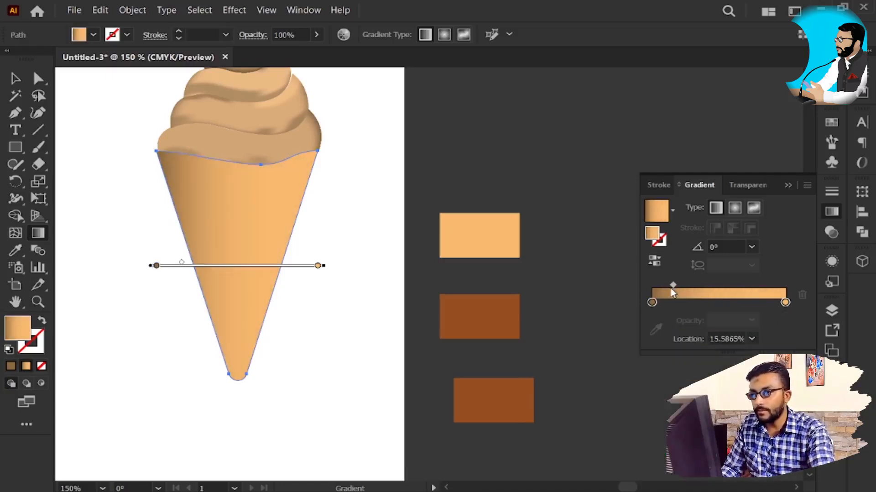
{"action": "key", "text": "g"}
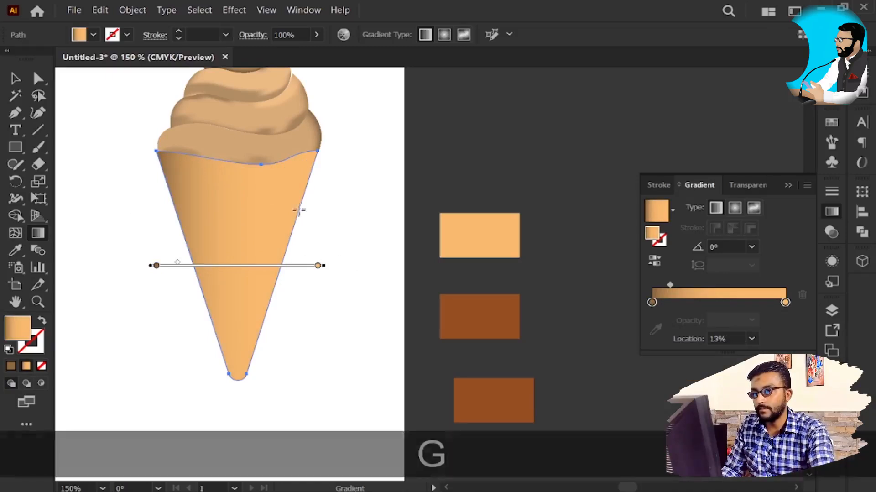